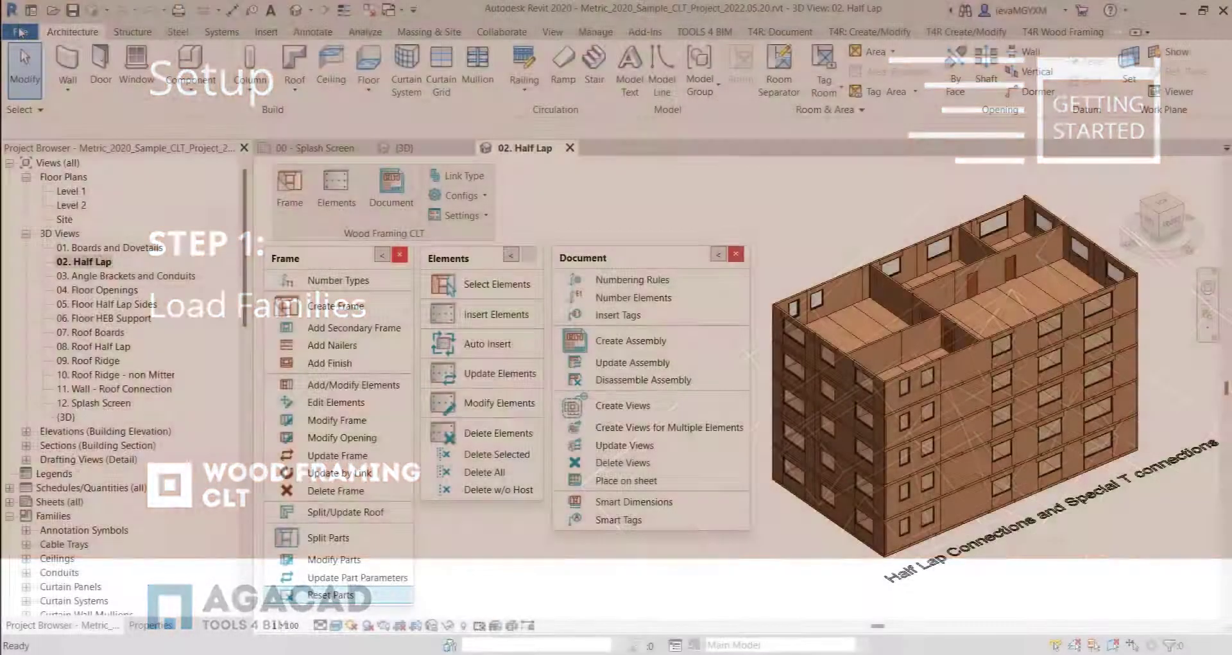
- Create a new project from the Construction Template
left_click(20, 32)
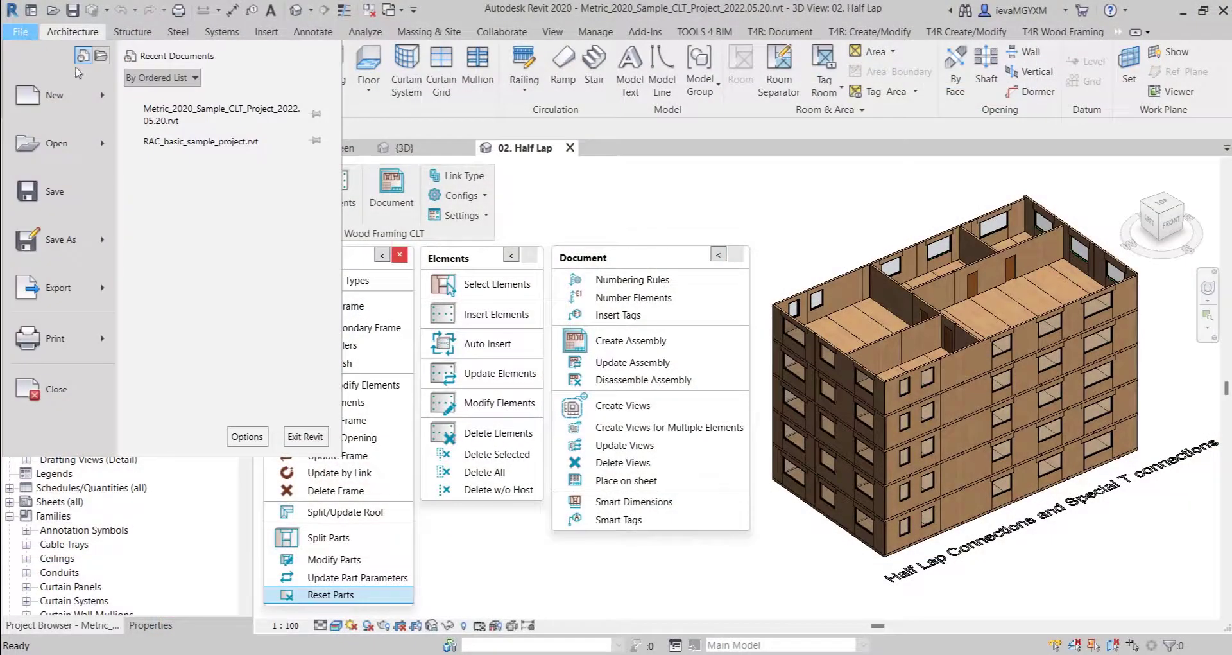
mouse_move(54, 95)
left_click(172, 95)
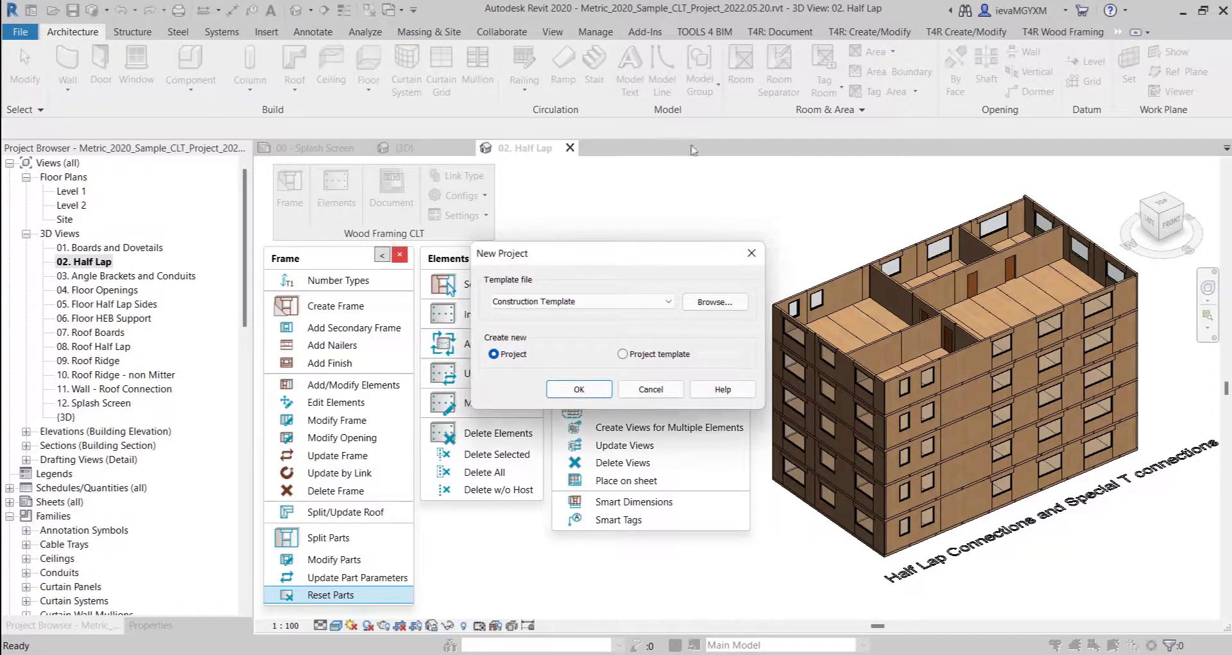
left_click_drag(706, 257, 786, 171)
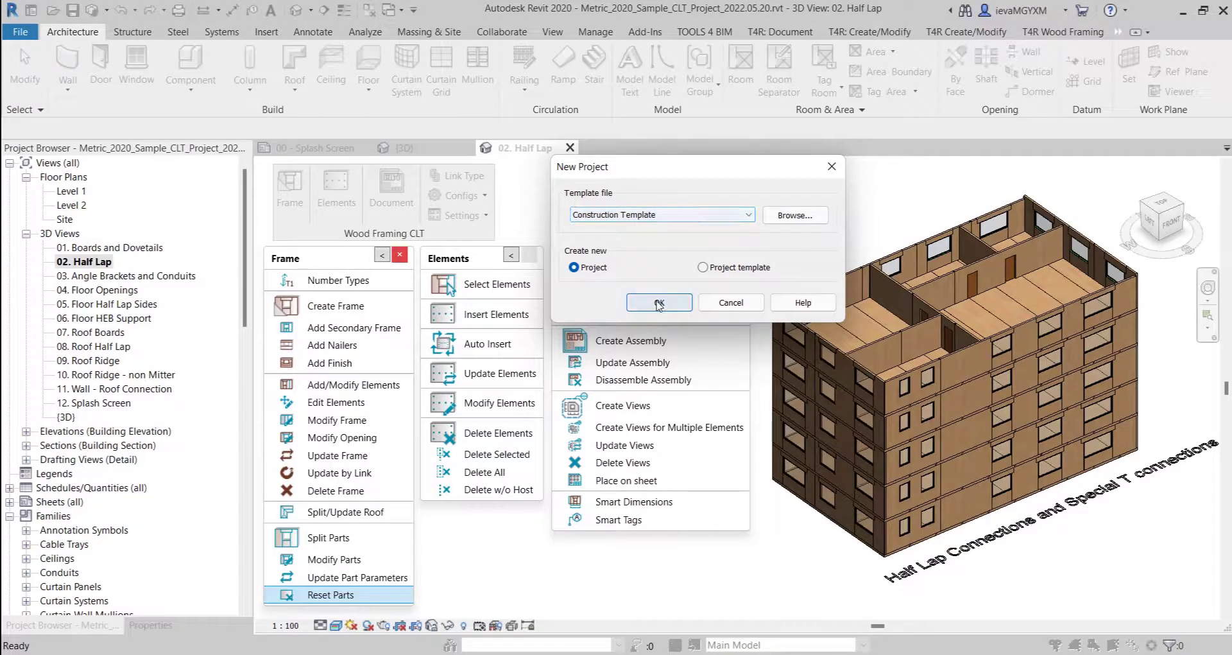
left_click(659, 302)
- Save the new project to the Desktop as CLT Project
left_click(21, 31)
mouse_move(54, 240)
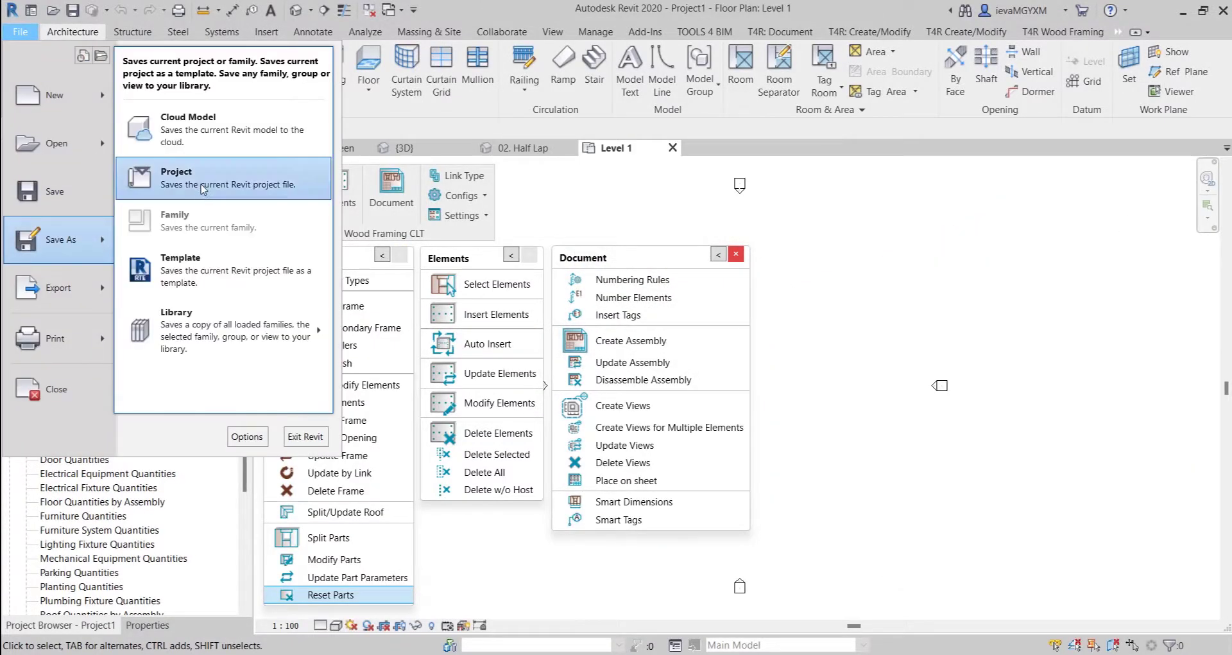
left_click(203, 180)
left_click(369, 449)
double_click(552, 455)
type("CLT Project")
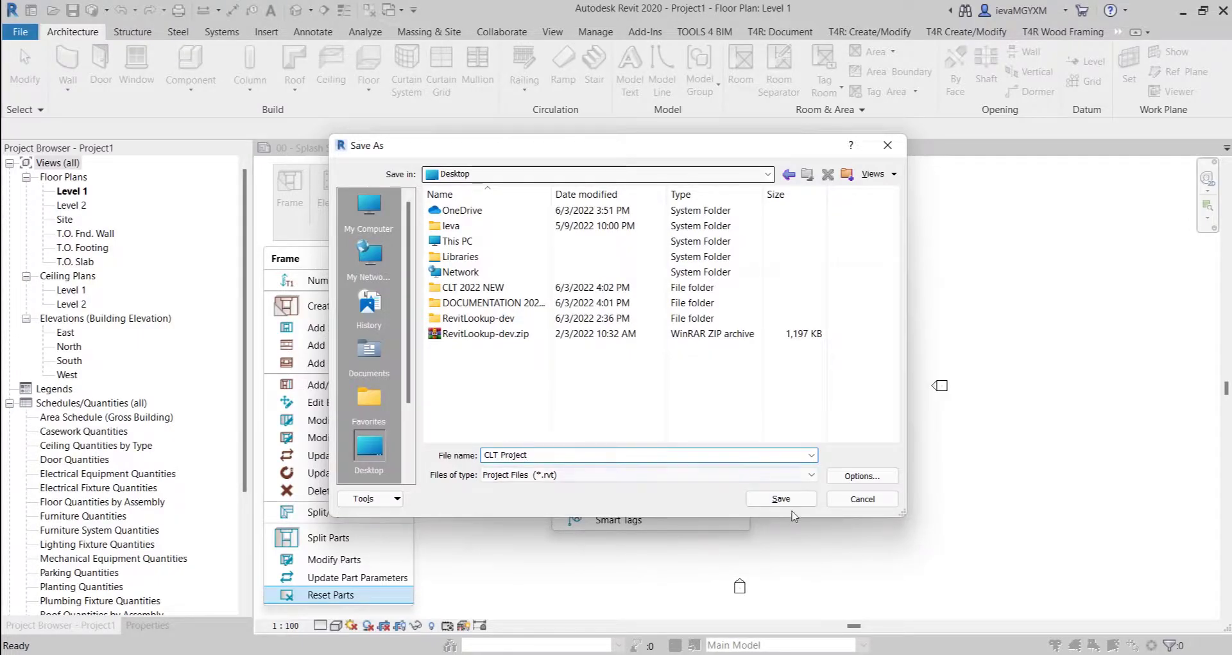
left_click(789, 500)
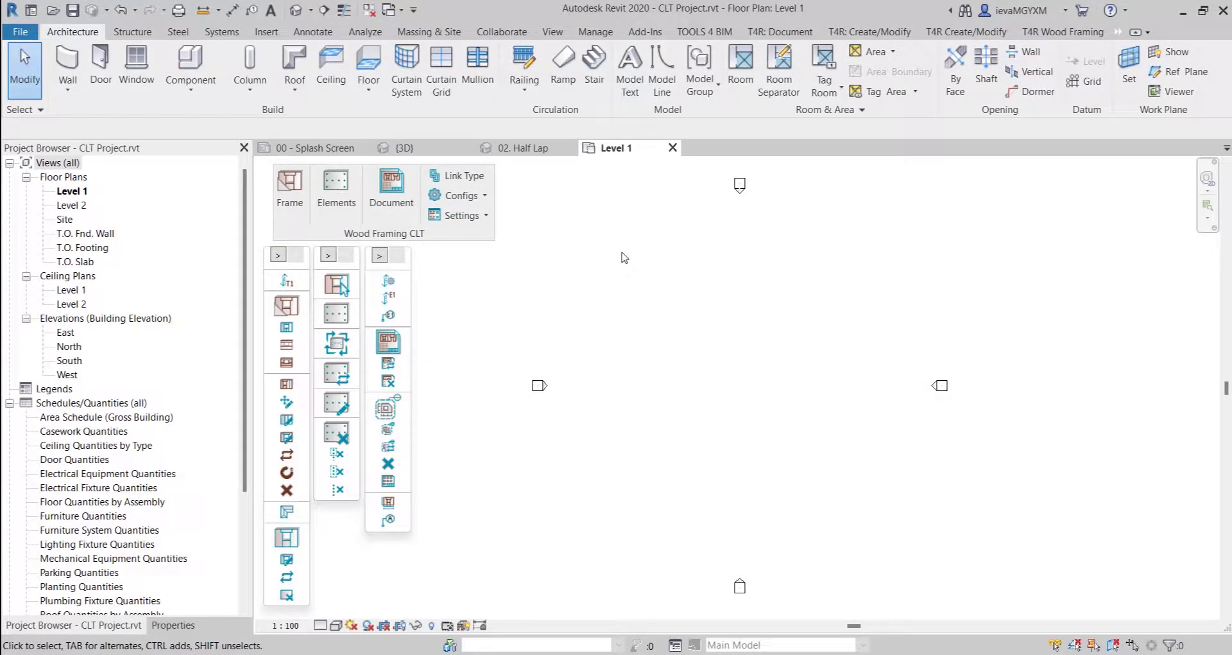
- Load the CLT Families, CLT Schedules and Tag Families sample catalogs from Wood Framing CLT into the project
left_click(462, 215)
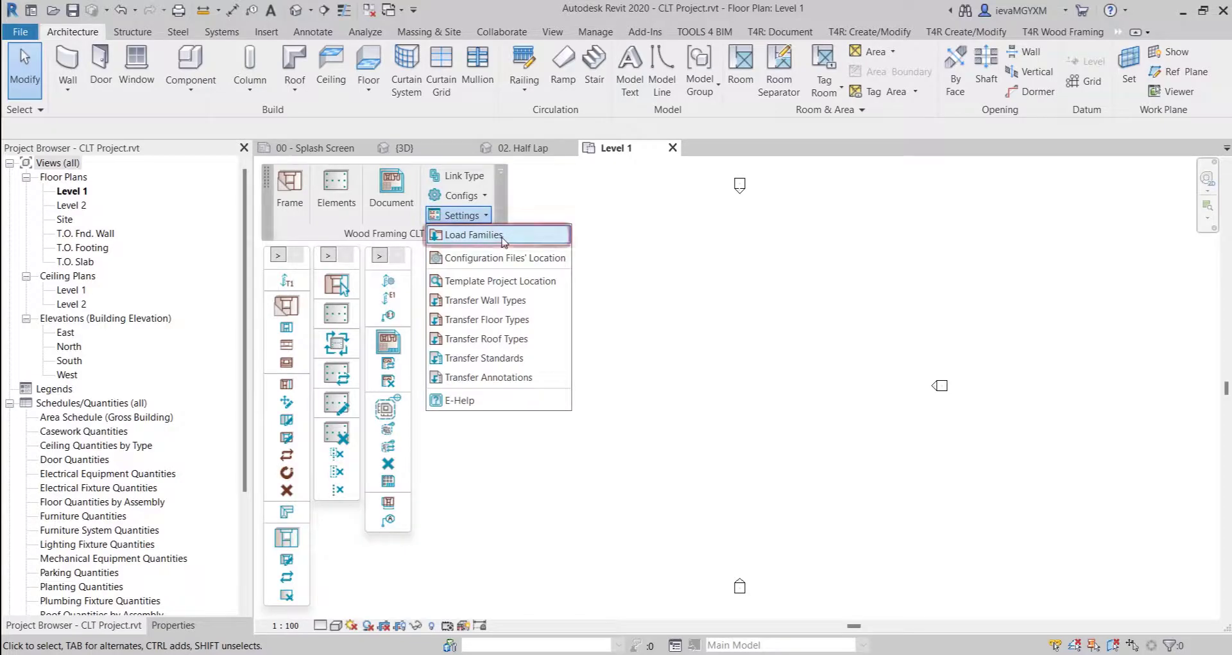
left_click(502, 235)
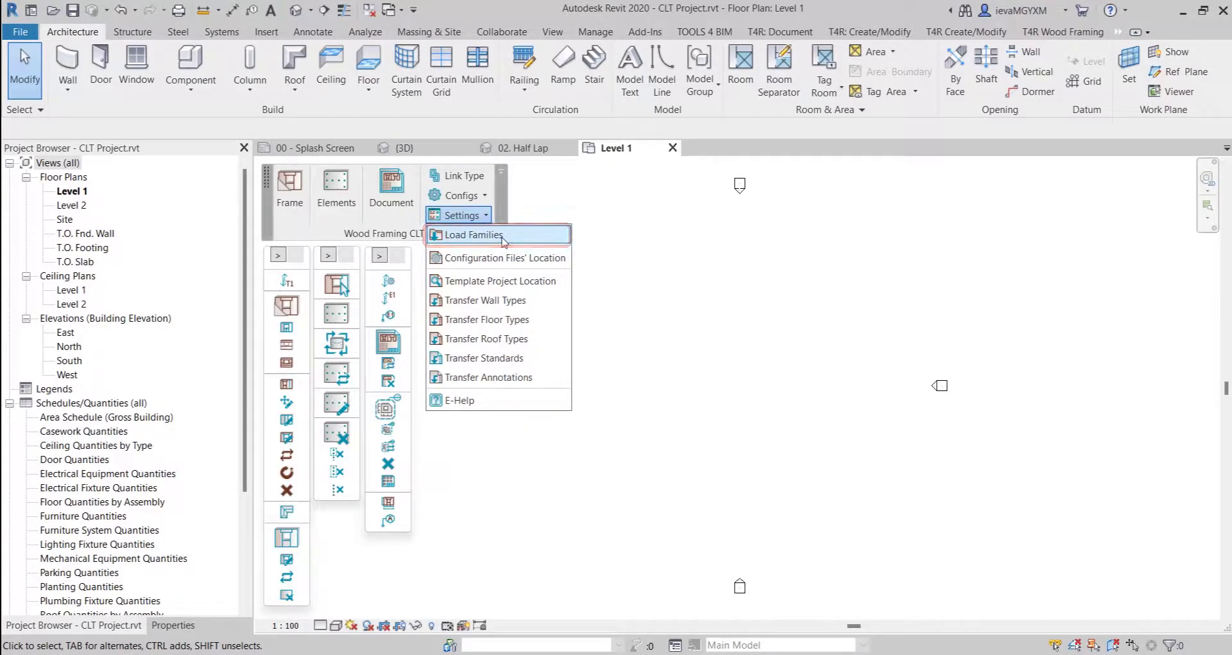
left_click_drag(613, 112, 868, 48)
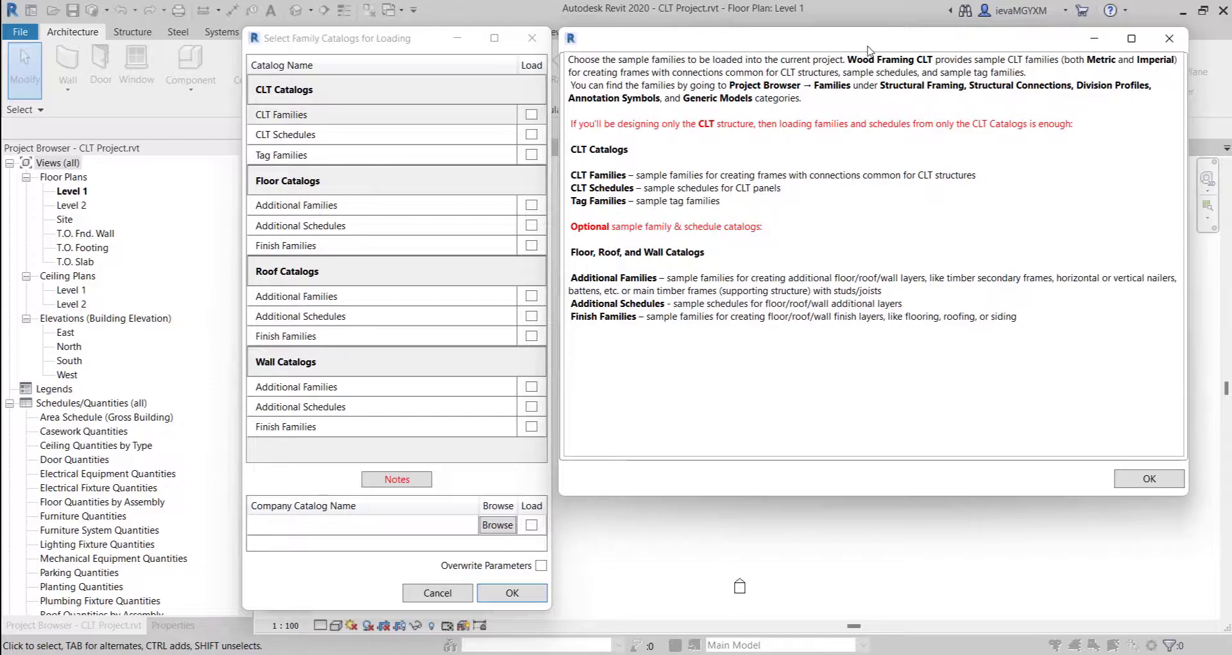
left_click(531, 116)
left_click(531, 134)
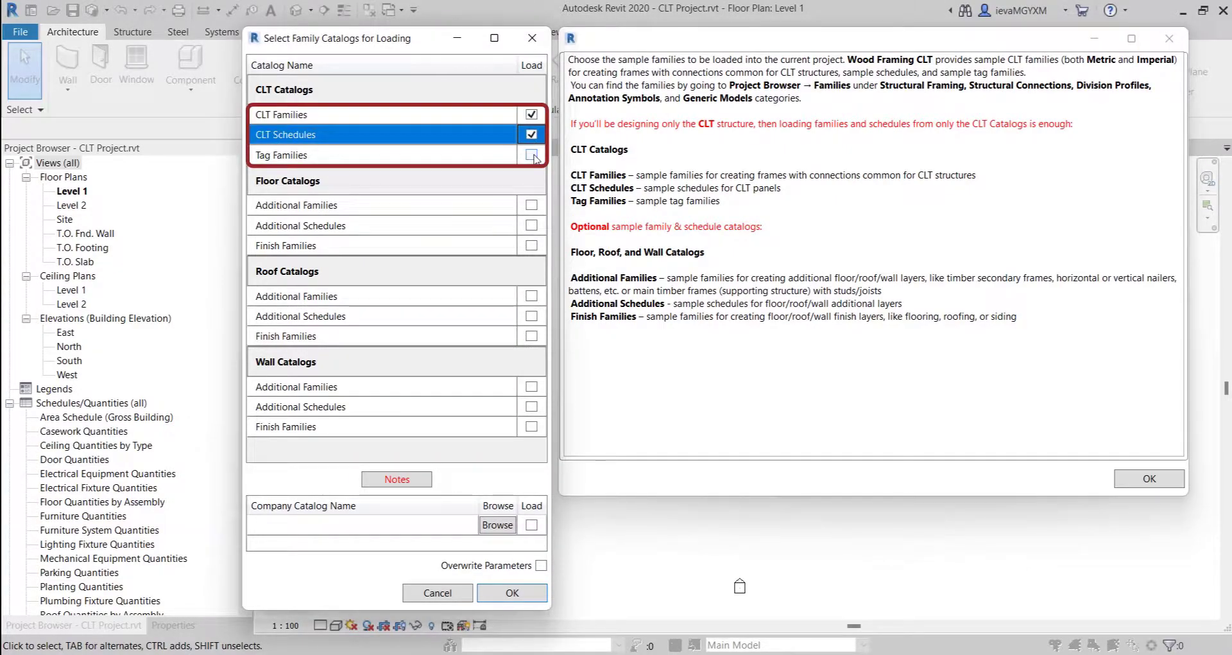
left_click(531, 155)
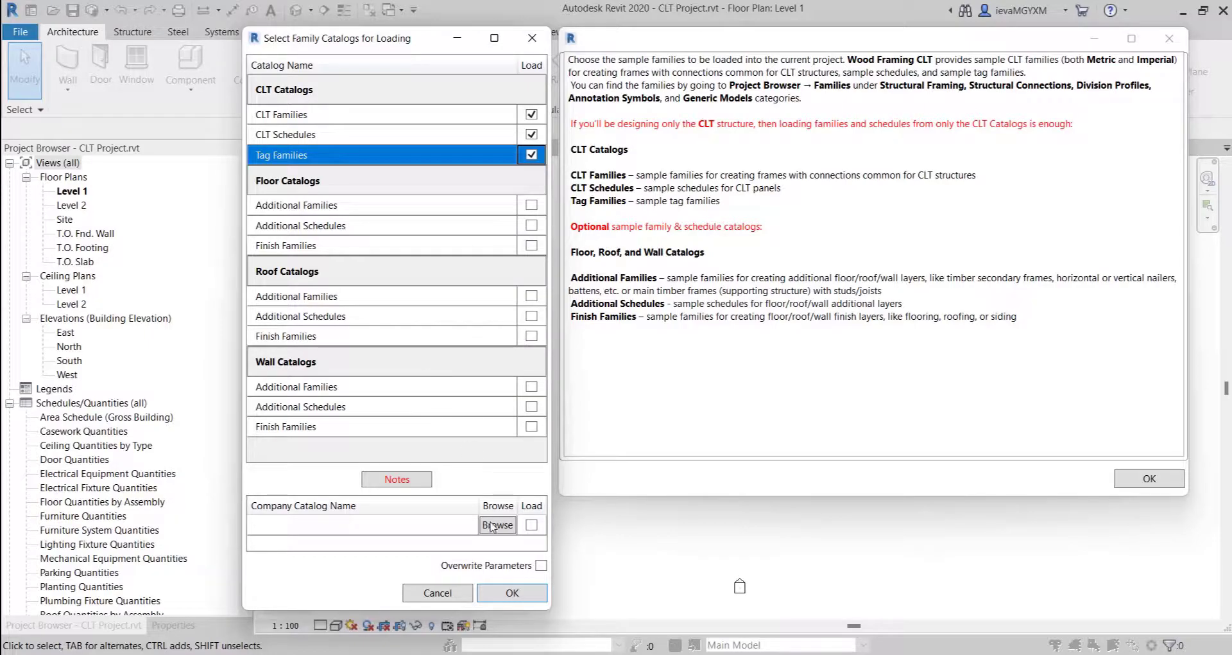
left_click(513, 594)
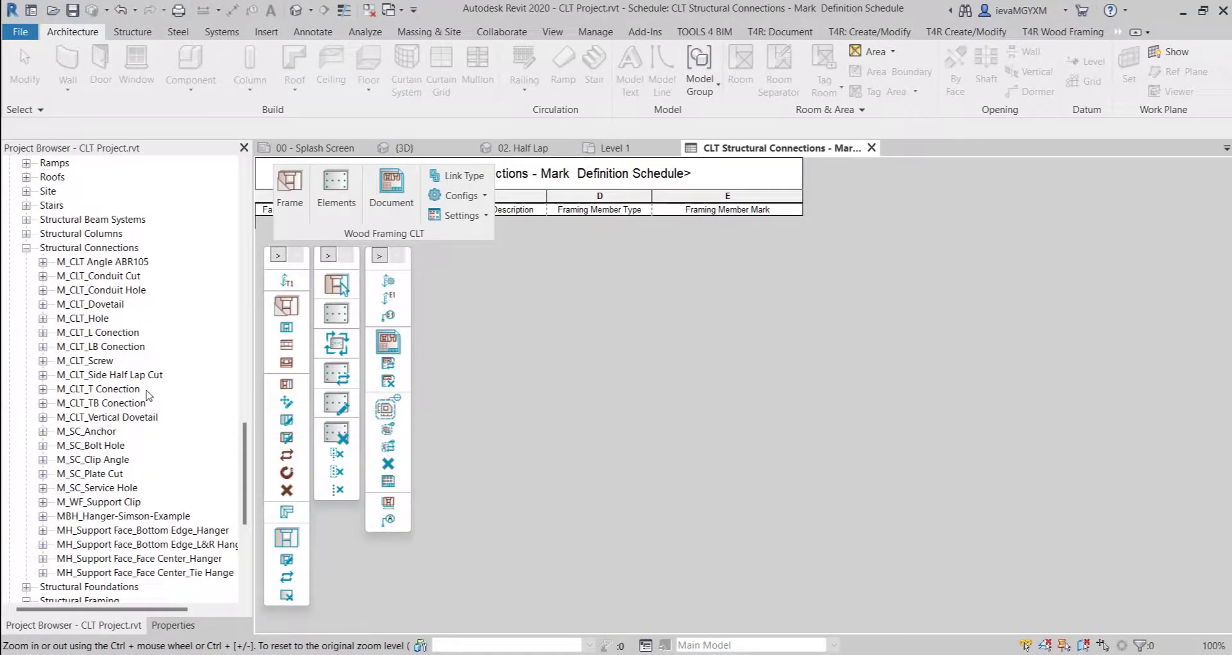
- Examine the loaded families under Structural Connections and Structural Framing in the project's family list
left_click(112, 252)
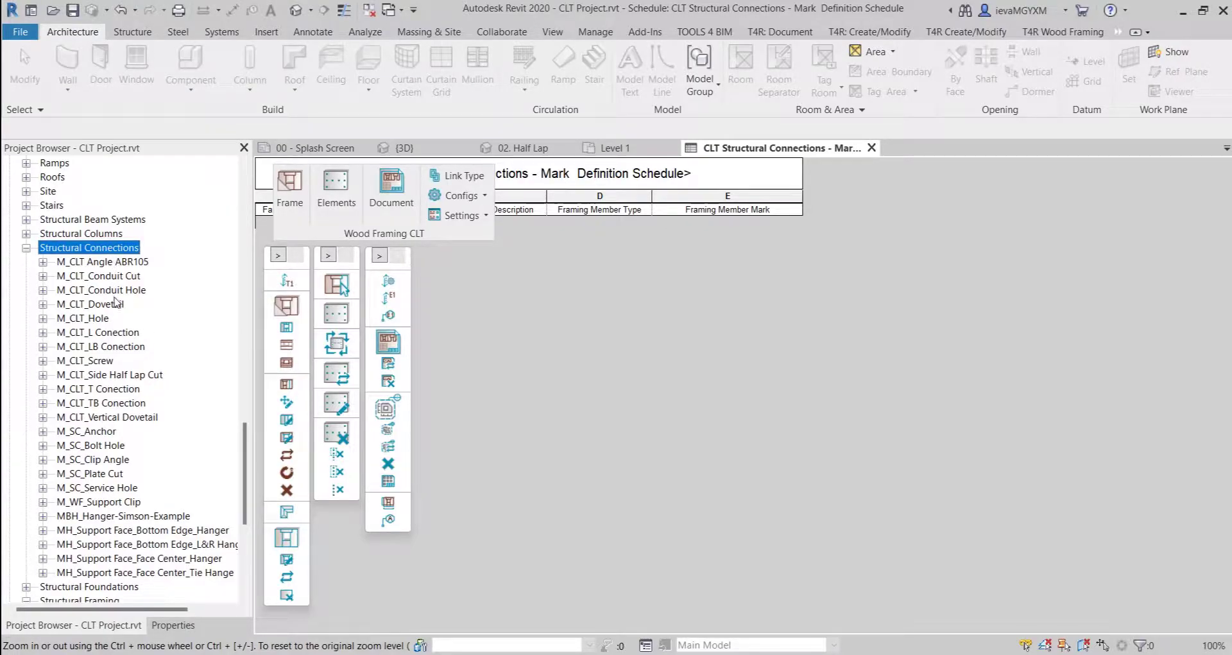
scroll(117, 302, "down", 2)
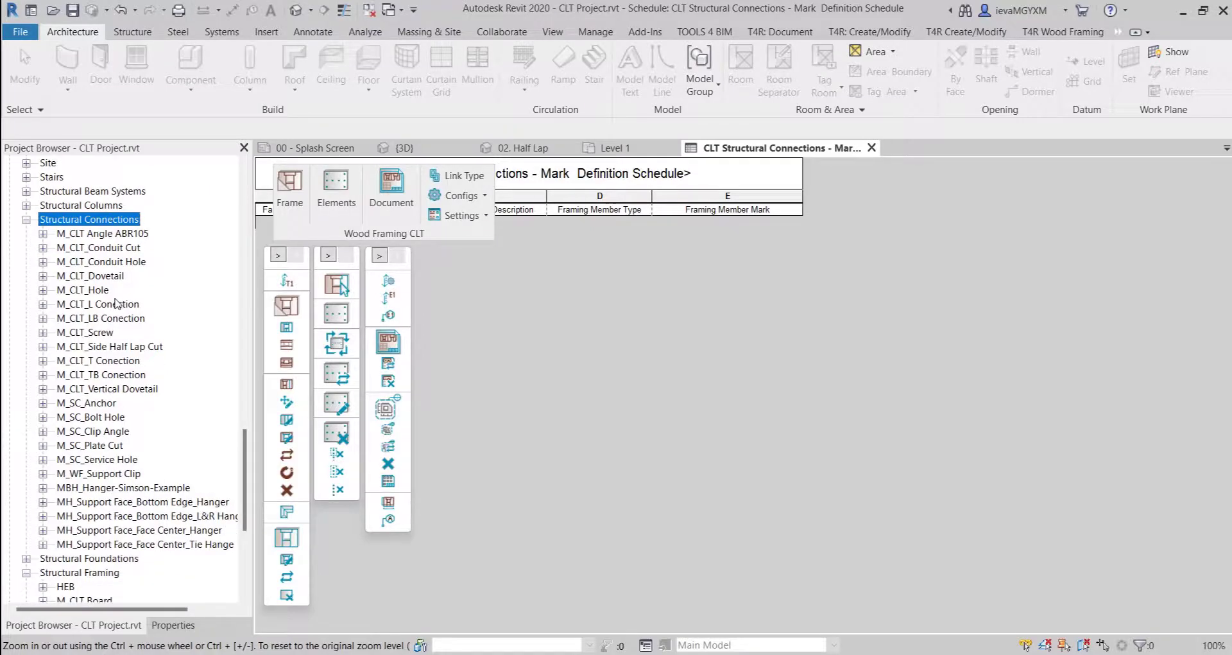
scroll(117, 303, "down", 1)
scroll(115, 303, "down", 1)
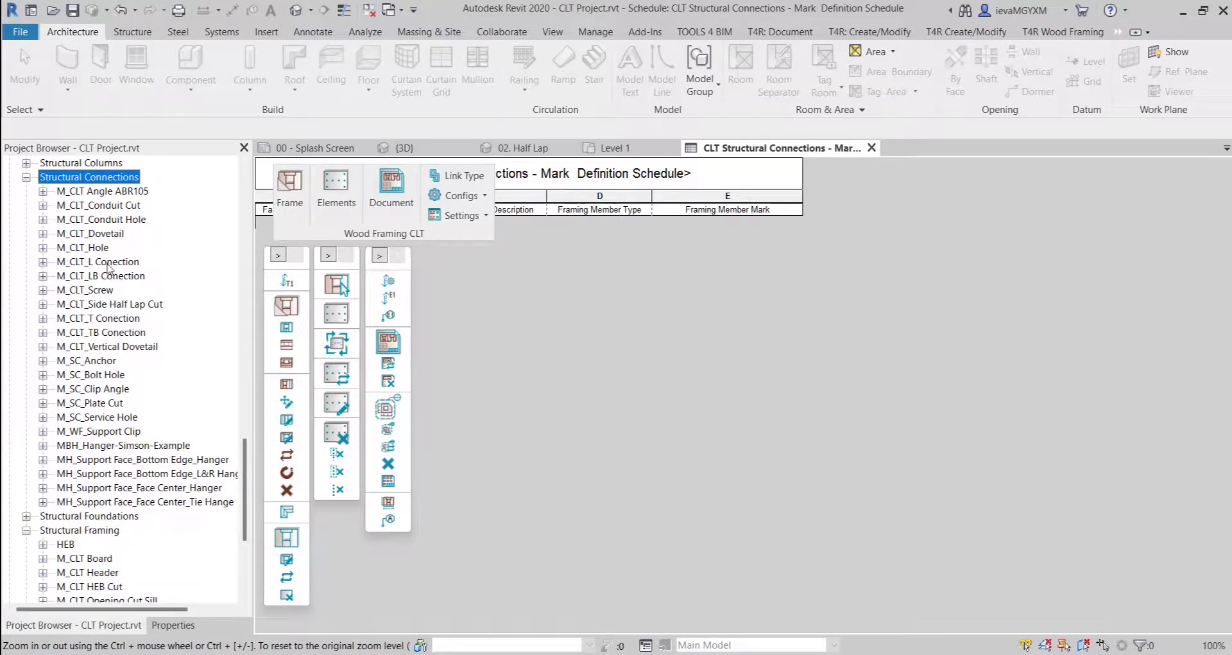
scroll(108, 270, "down", 3)
scroll(108, 268, "down", 5)
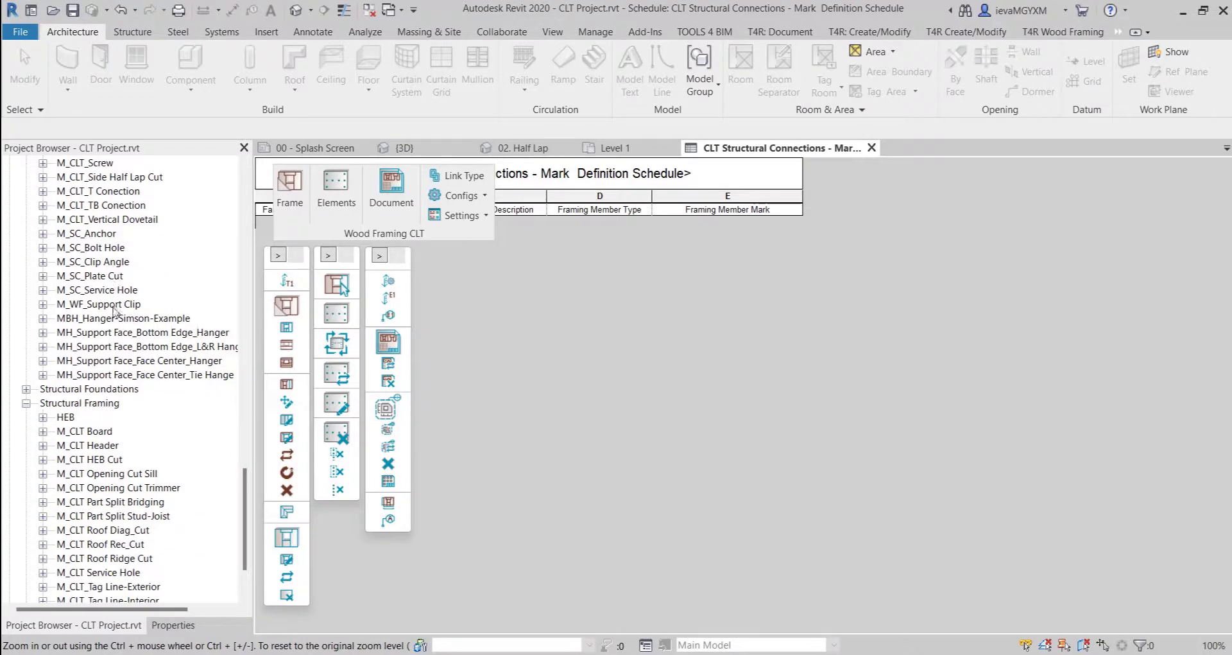
- Inspect the type properties of the LMBR 450x150 type in the M_CLT Header family, including its b and d dimensions
left_click(43, 417)
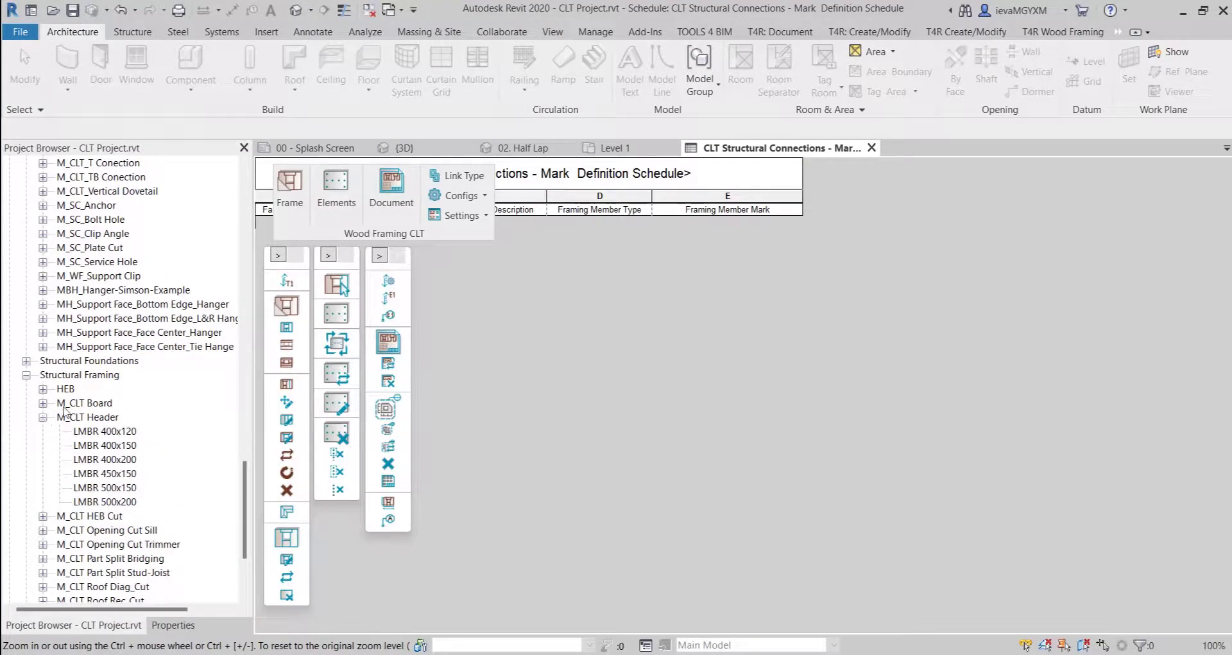
right_click(110, 477)
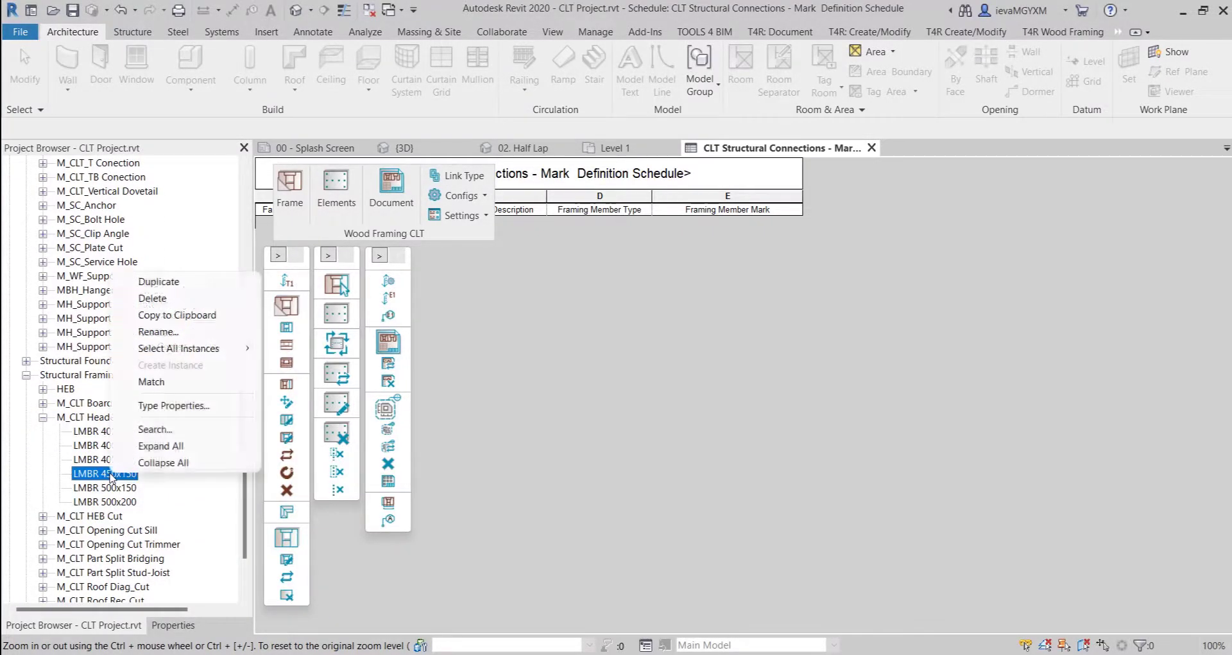
left_click(176, 408)
scroll(702, 393, "down", 1)
scroll(702, 393, "down", 2)
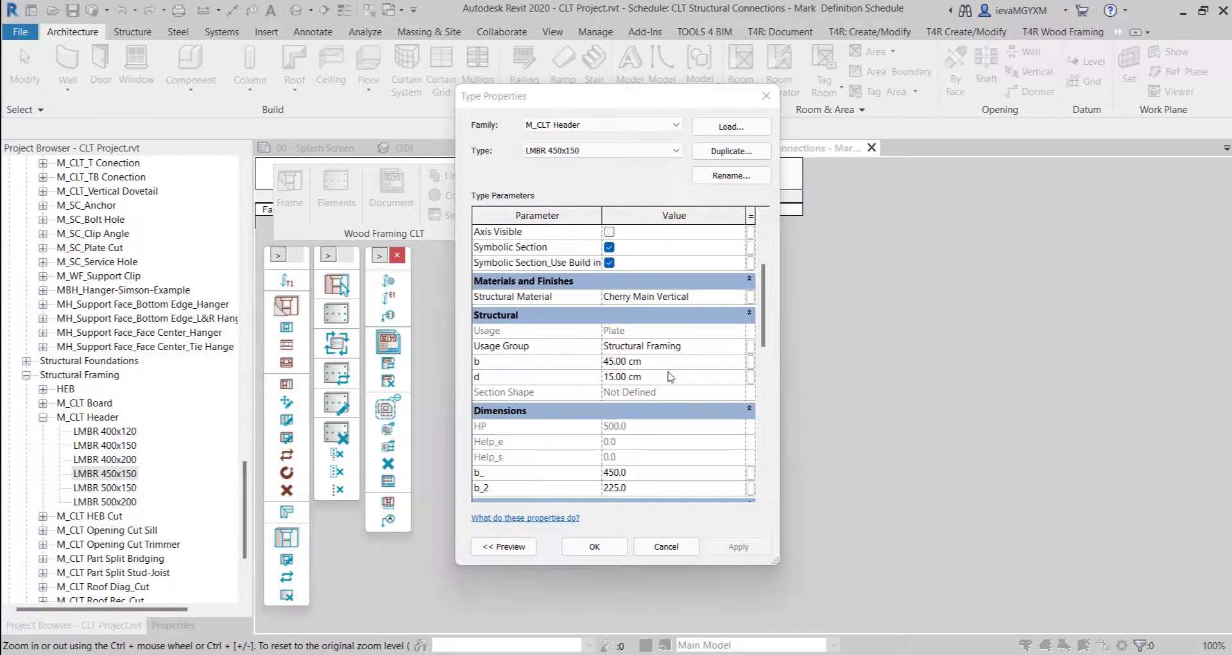
left_click(667, 377)
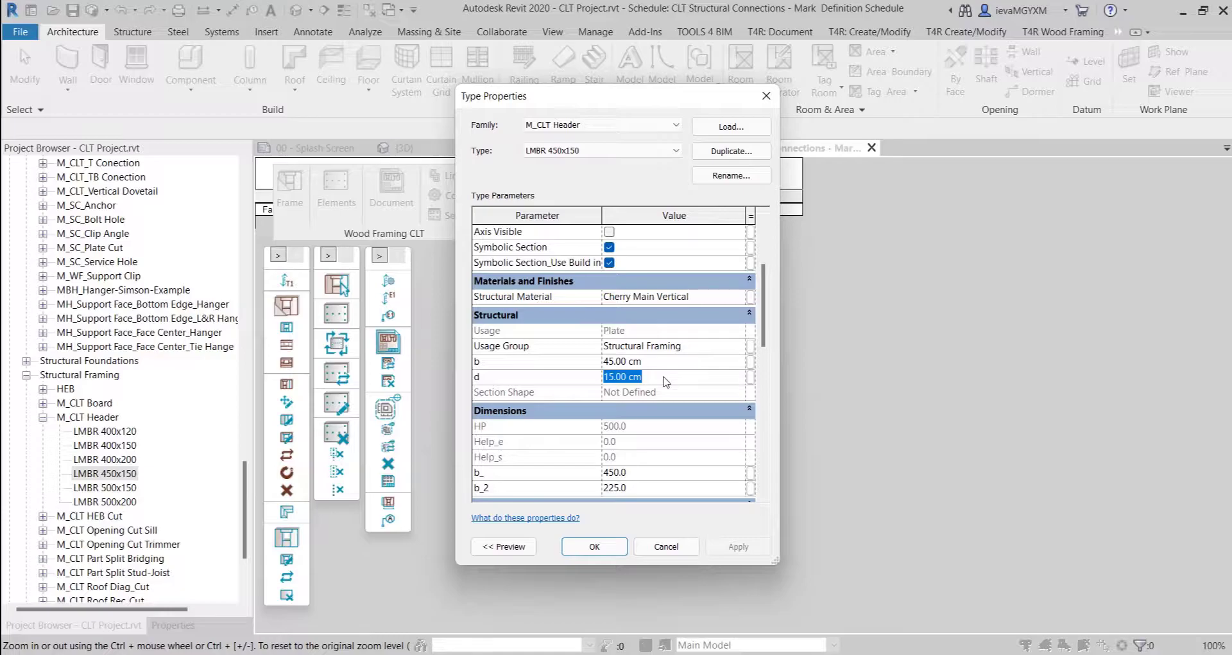
scroll(606, 292, "up", 3)
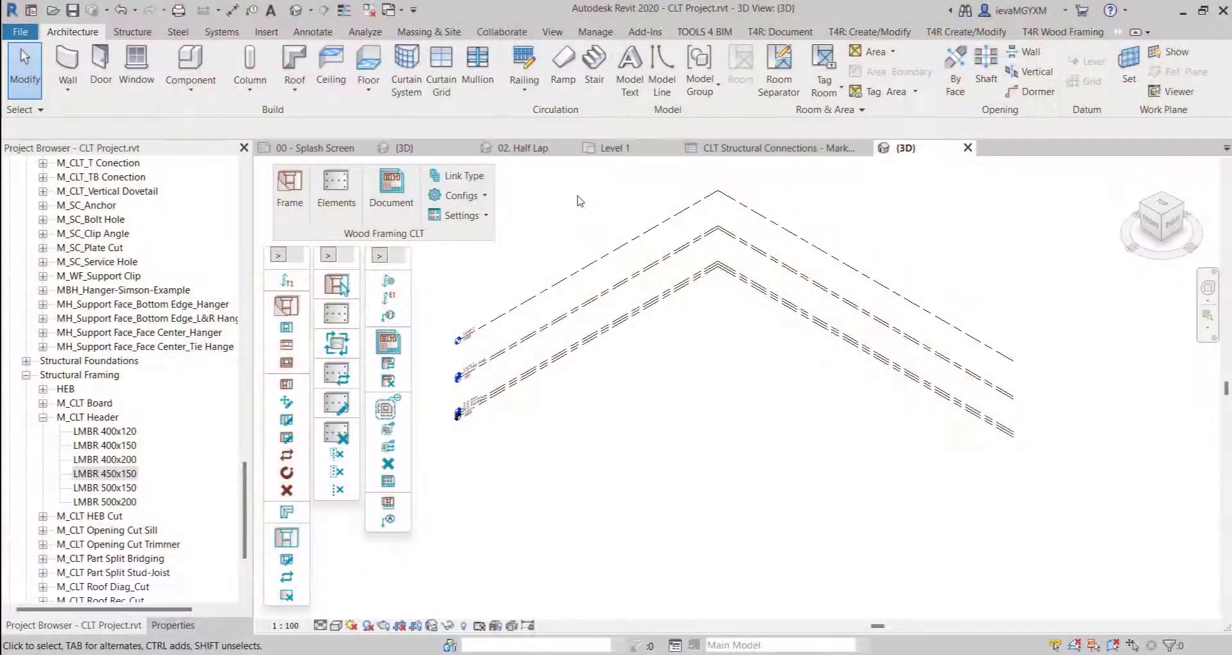
- Check the Template Project Location path and the shared template options, leaving without saving
left_click(478, 215)
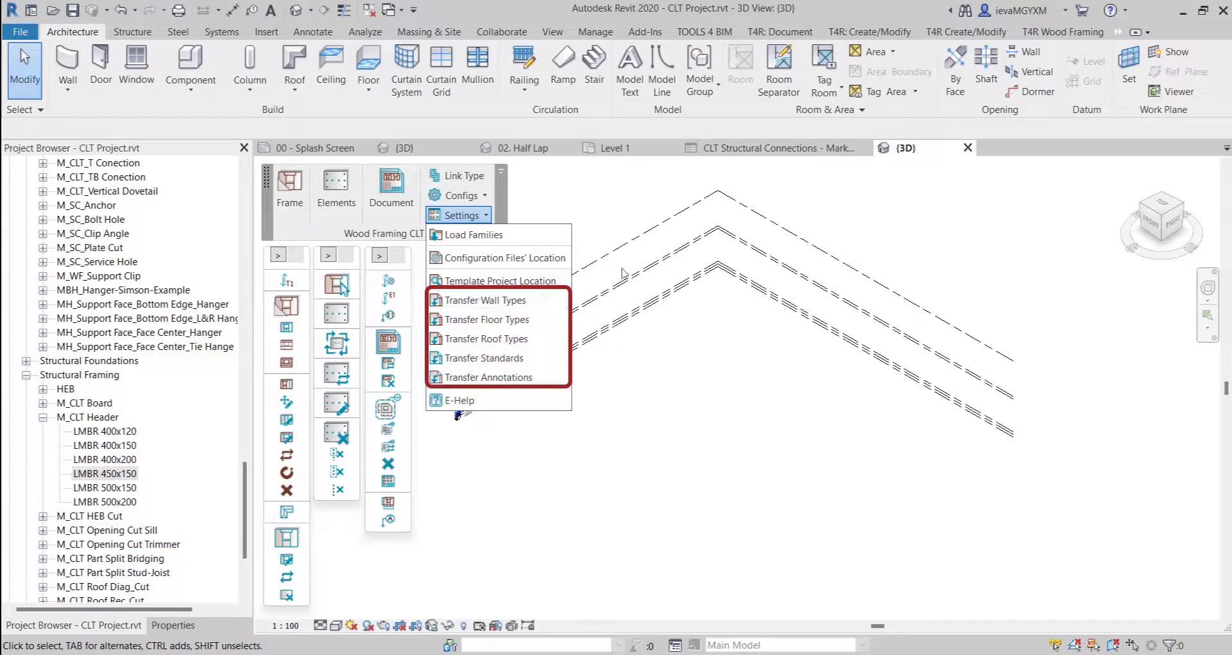
left_click(500, 281)
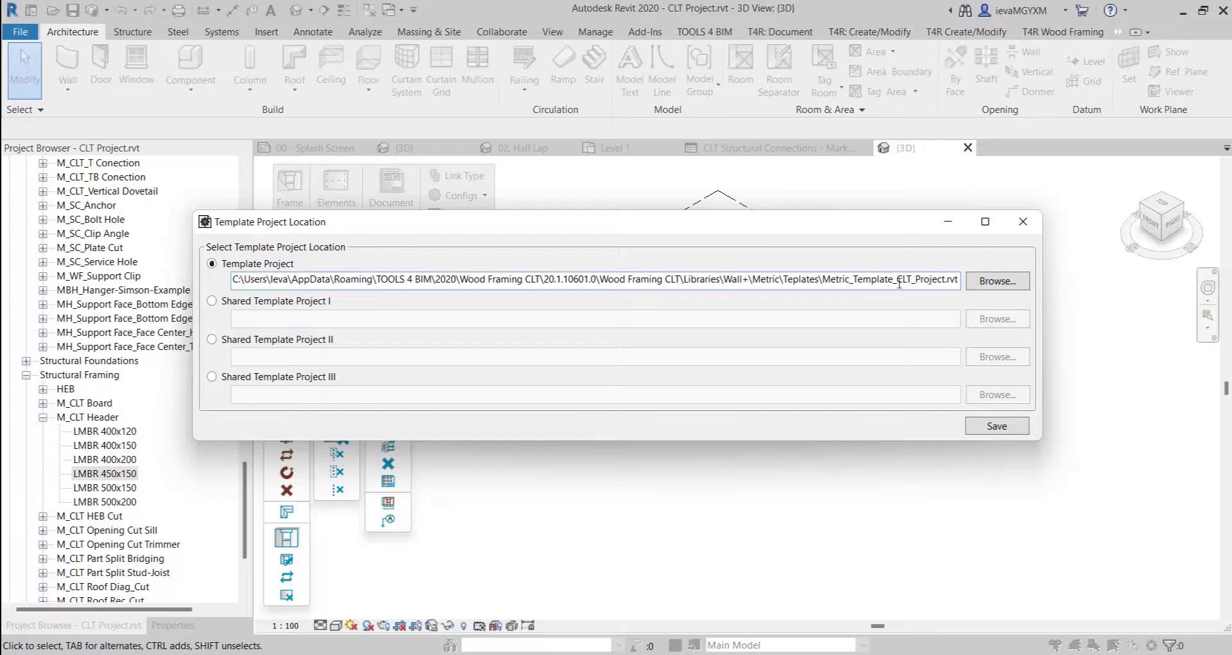
left_click(822, 281)
left_click(213, 303)
key("Escape")
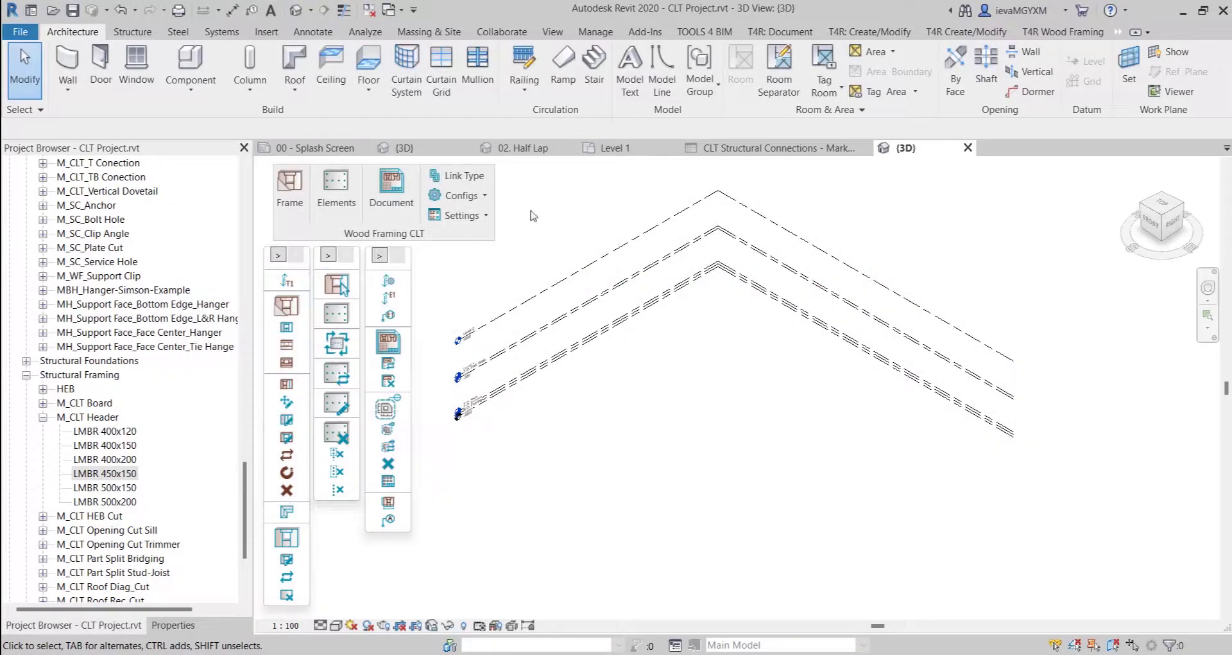
- Transfer the template's wall and floor types, excluding Exterior - Brick on Mtl. Stud and 150mm Foundation Slab
left_click(487, 217)
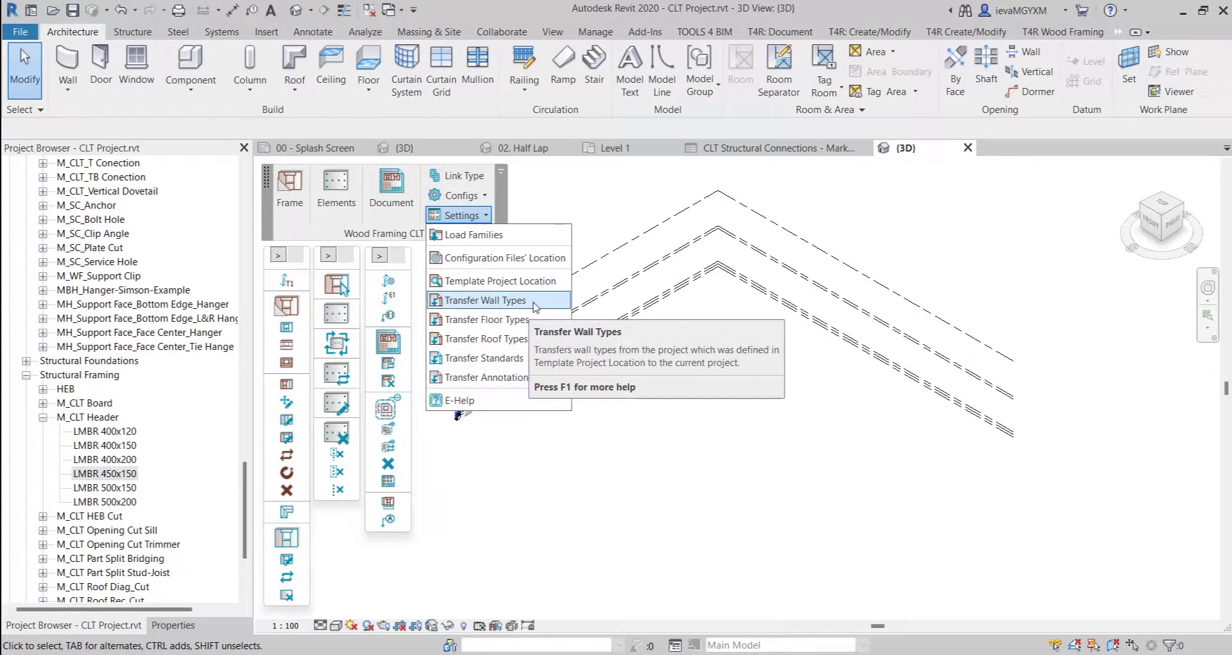
left_click(536, 307)
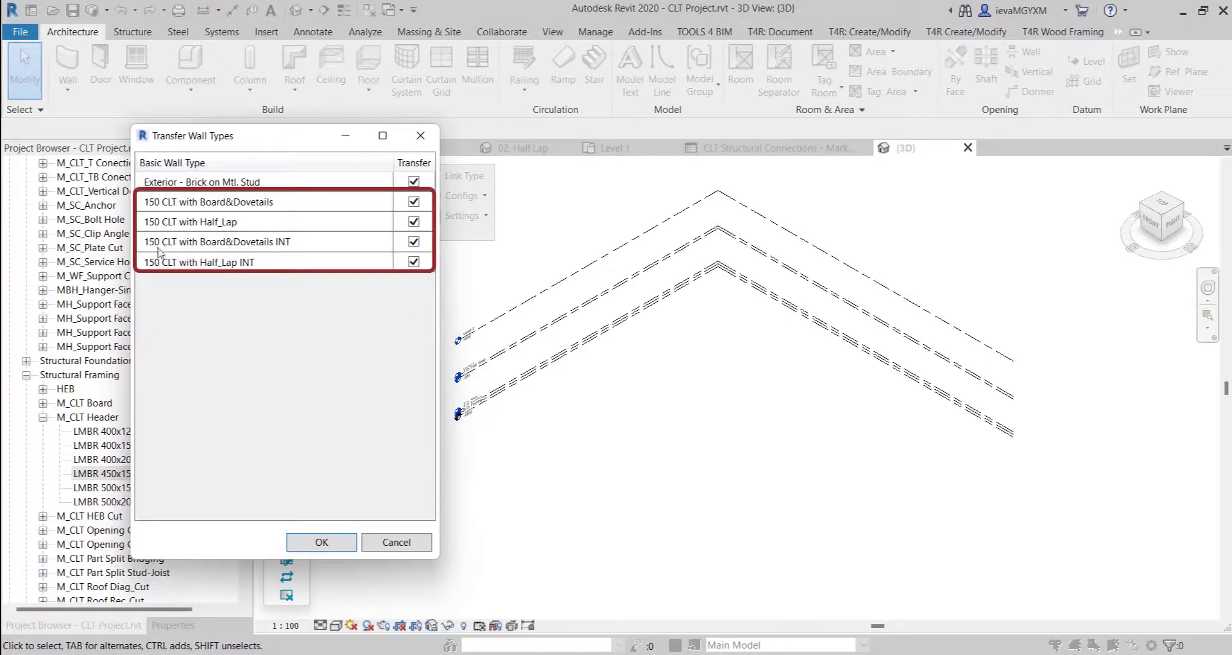
left_click(414, 182)
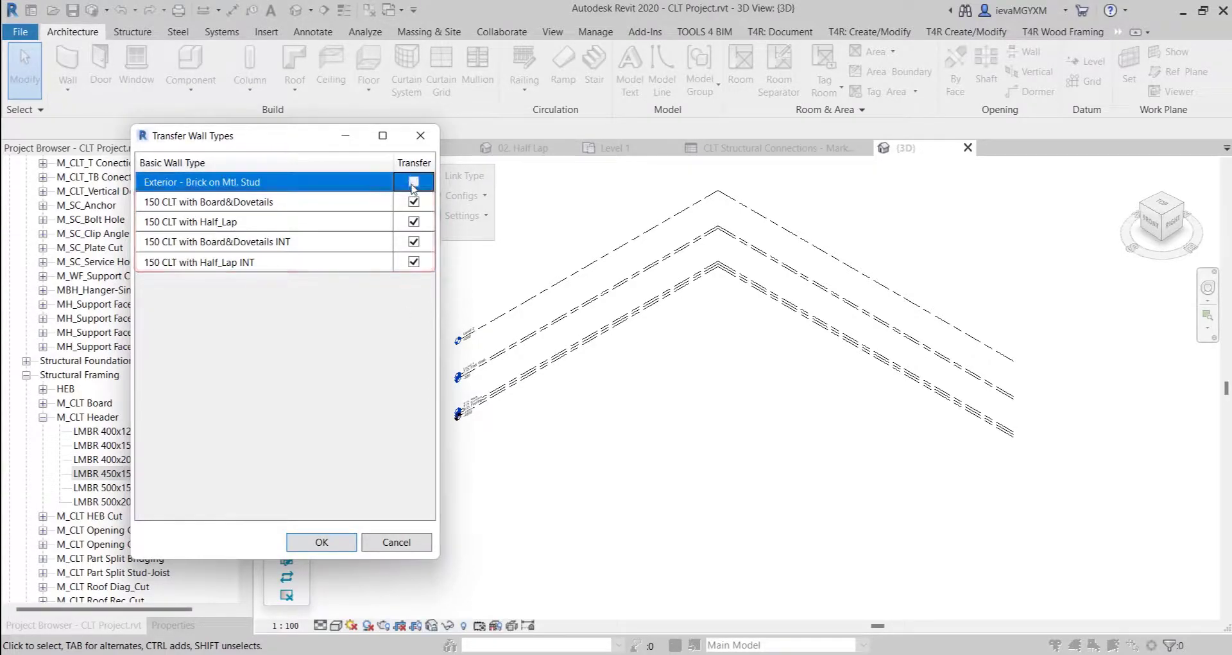
left_click(335, 547)
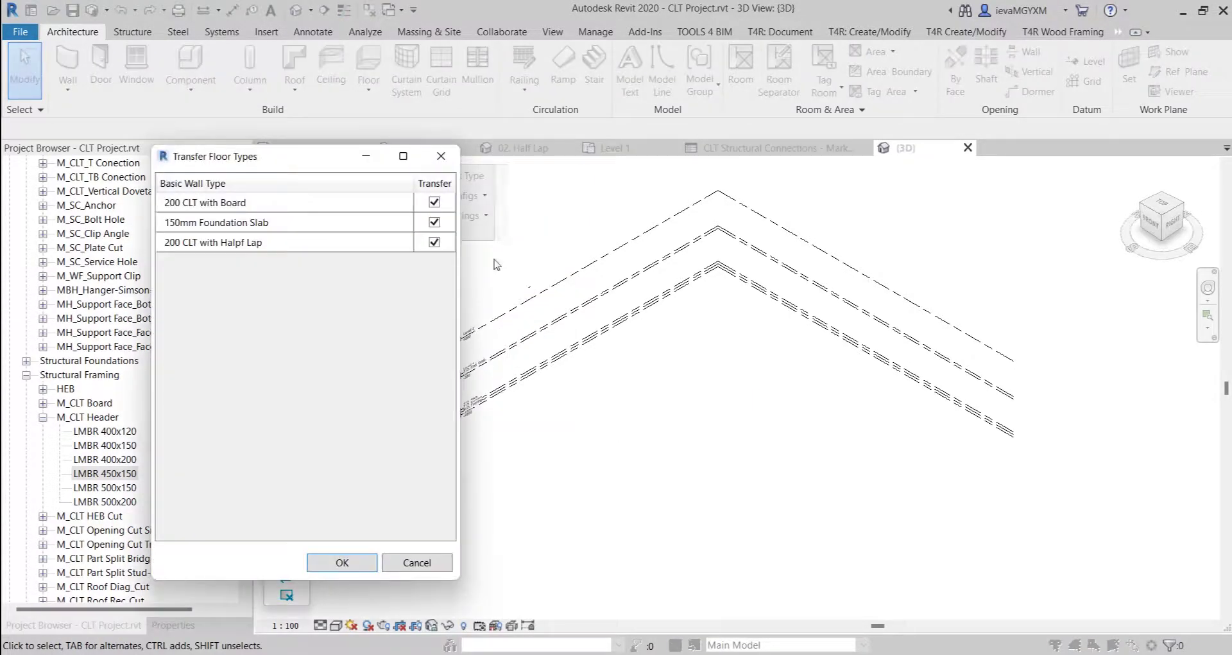
left_click(434, 222)
left_click(372, 563)
- Transfer the roof types from the template project into the current project
left_click(459, 215)
left_click(495, 341)
left_click(311, 79)
left_click(231, 440)
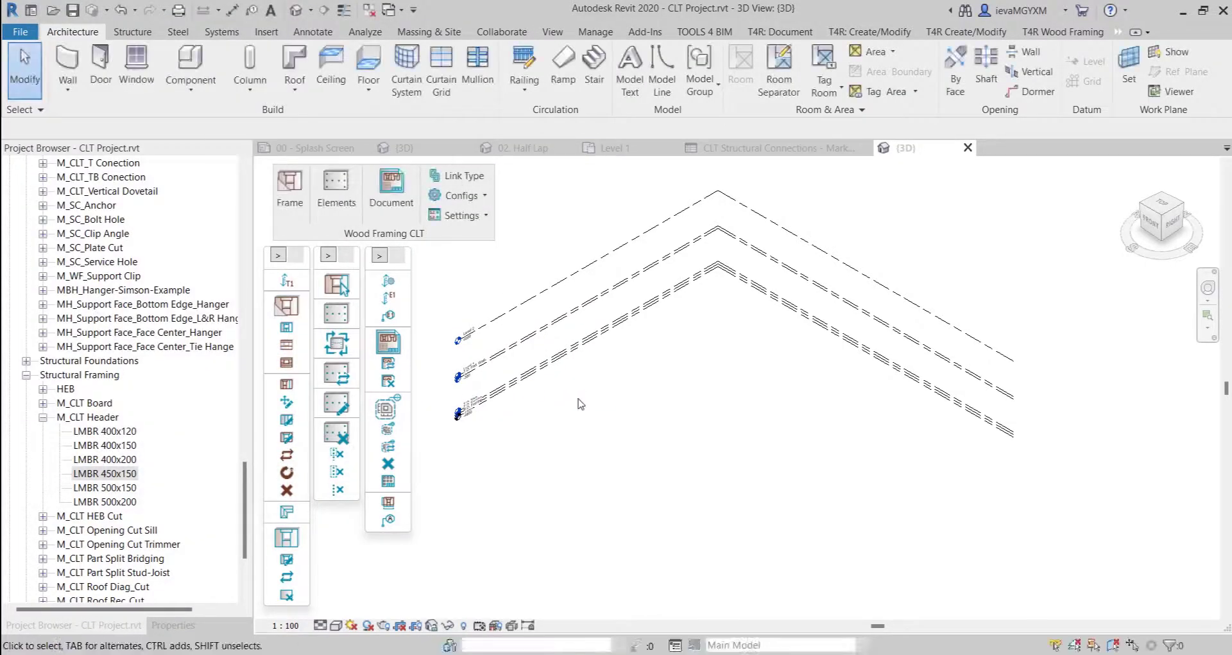
- Start transferring standards from the template project, selecting only Text Types, View Reference Types, View Templates and Viewport Types
left_click(460, 215)
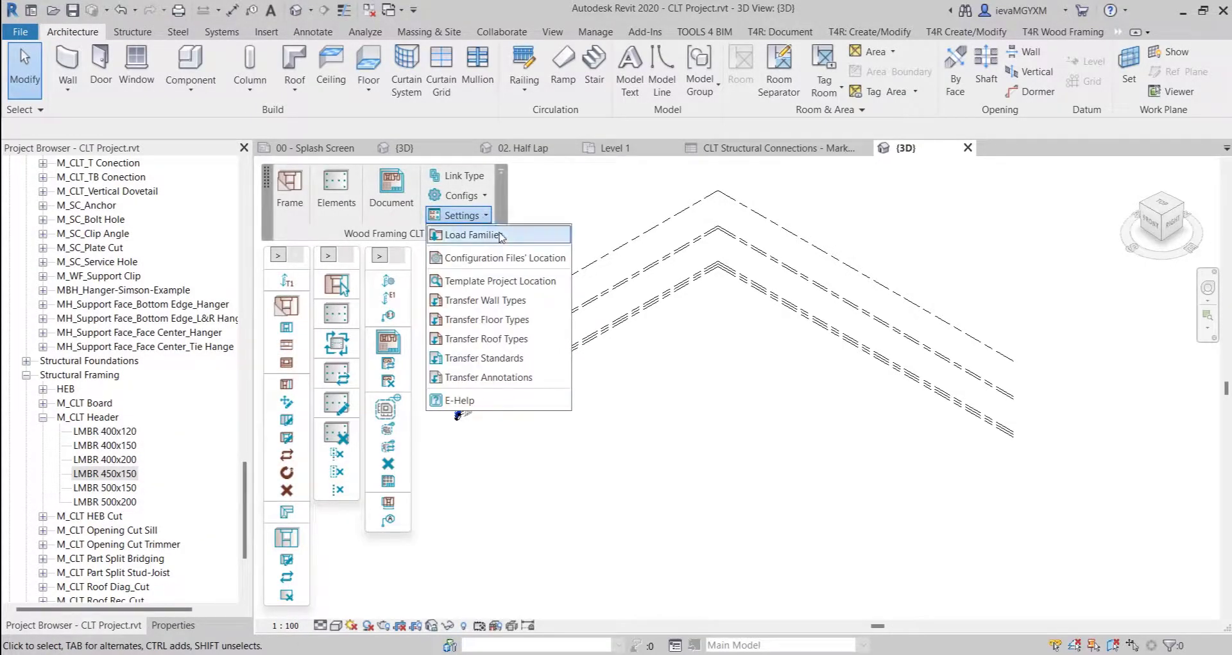
left_click(533, 364)
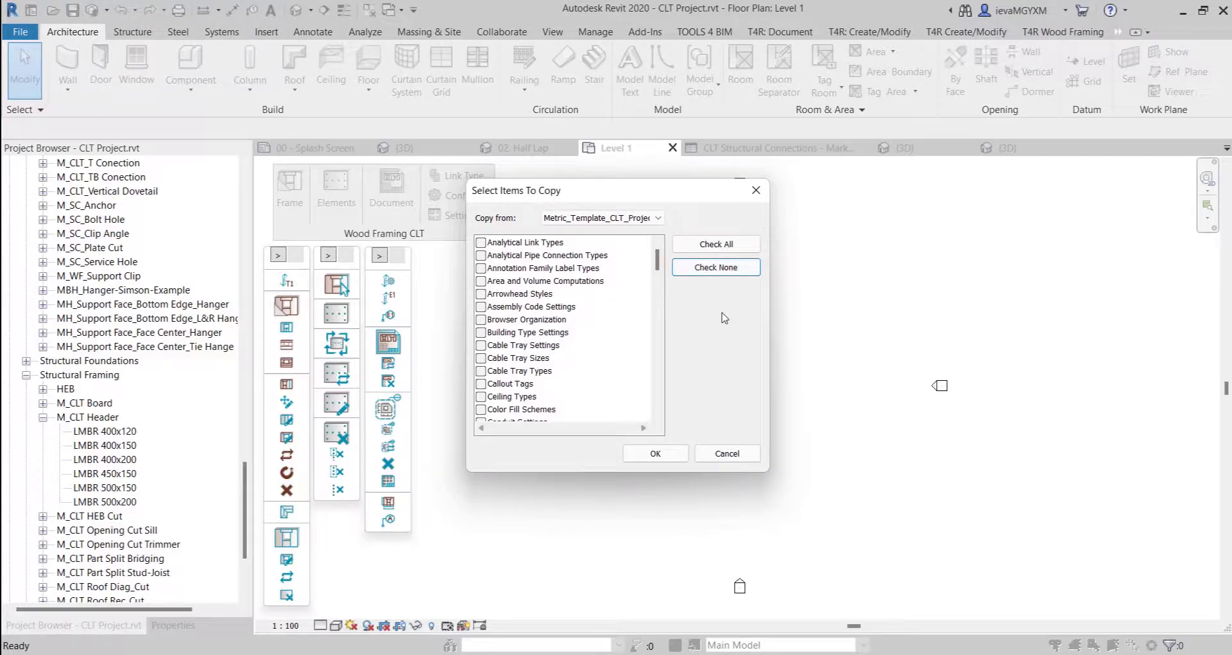
key("t")
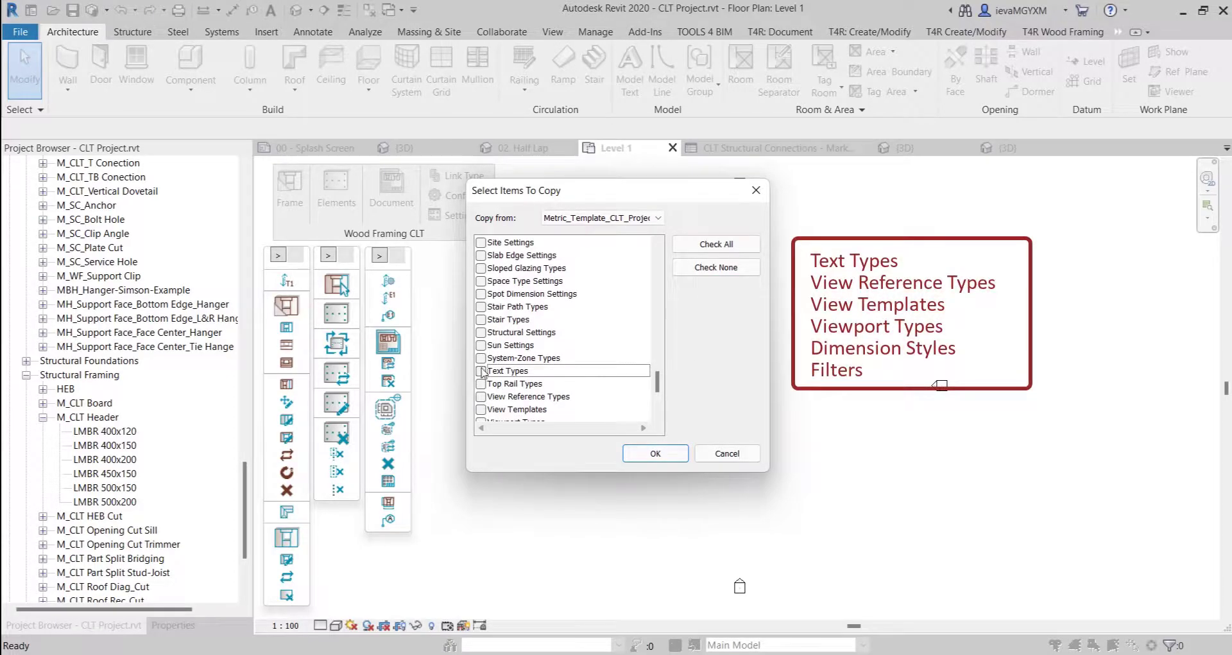
scroll(532, 347, "down", 1)
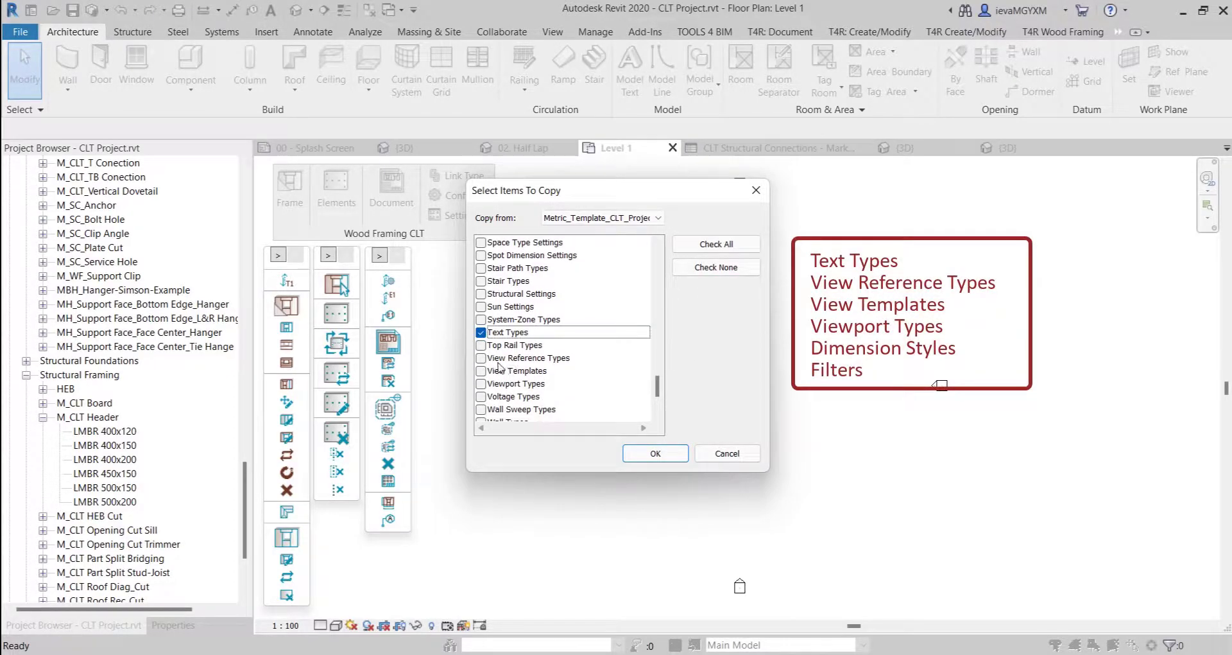
left_click(481, 359)
left_click(482, 371)
left_click(481, 384)
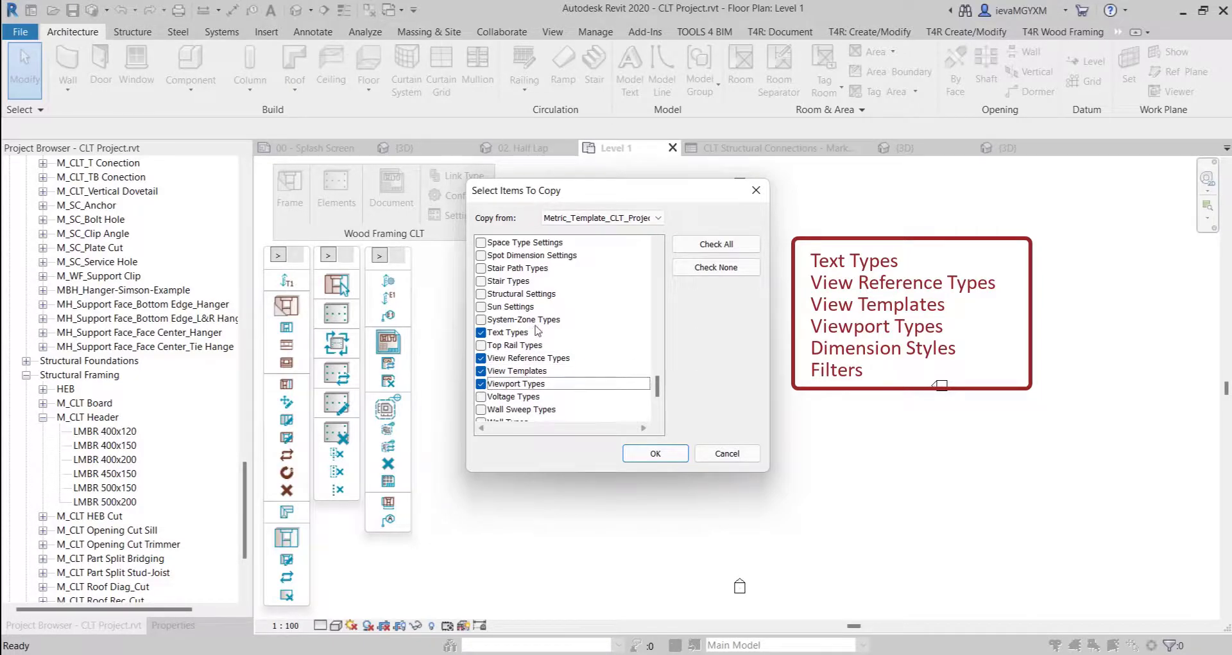
- Add Dimension Styles and Filters to the items to copy and transfer the selected standards from the template project
key("d")
left_click(481, 255)
key("f")
scroll(481, 359, "down", 1)
left_click(480, 345)
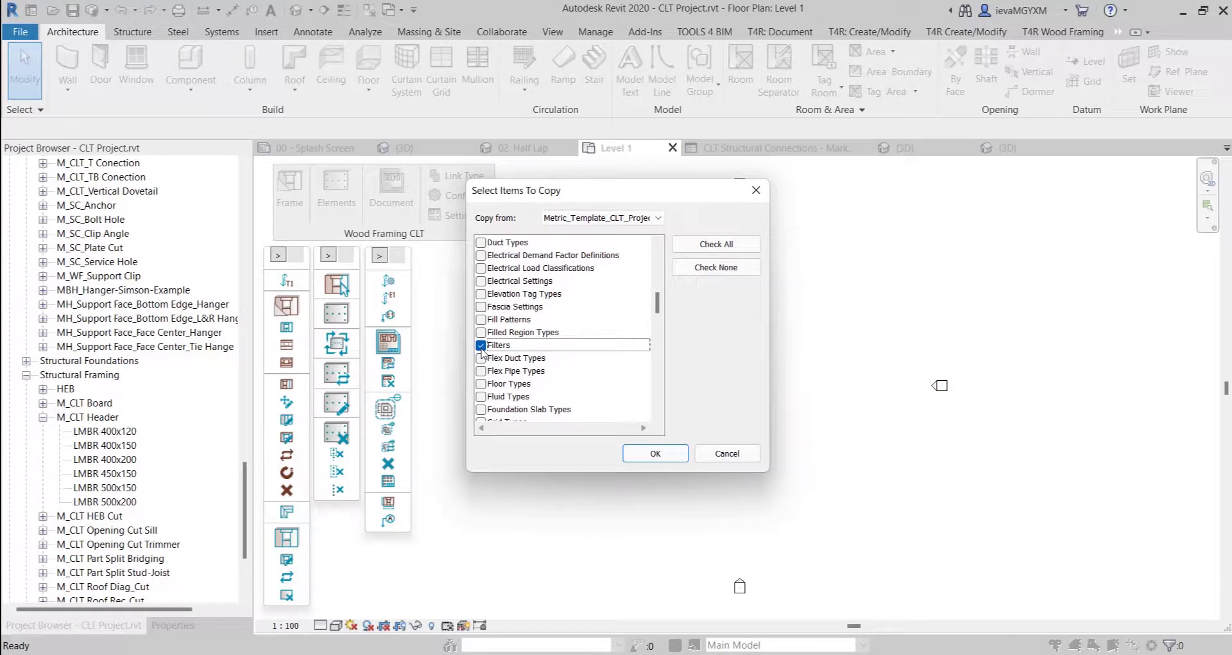
left_click(655, 453)
- Transfer the annotations from the template project into the current project
left_click(487, 217)
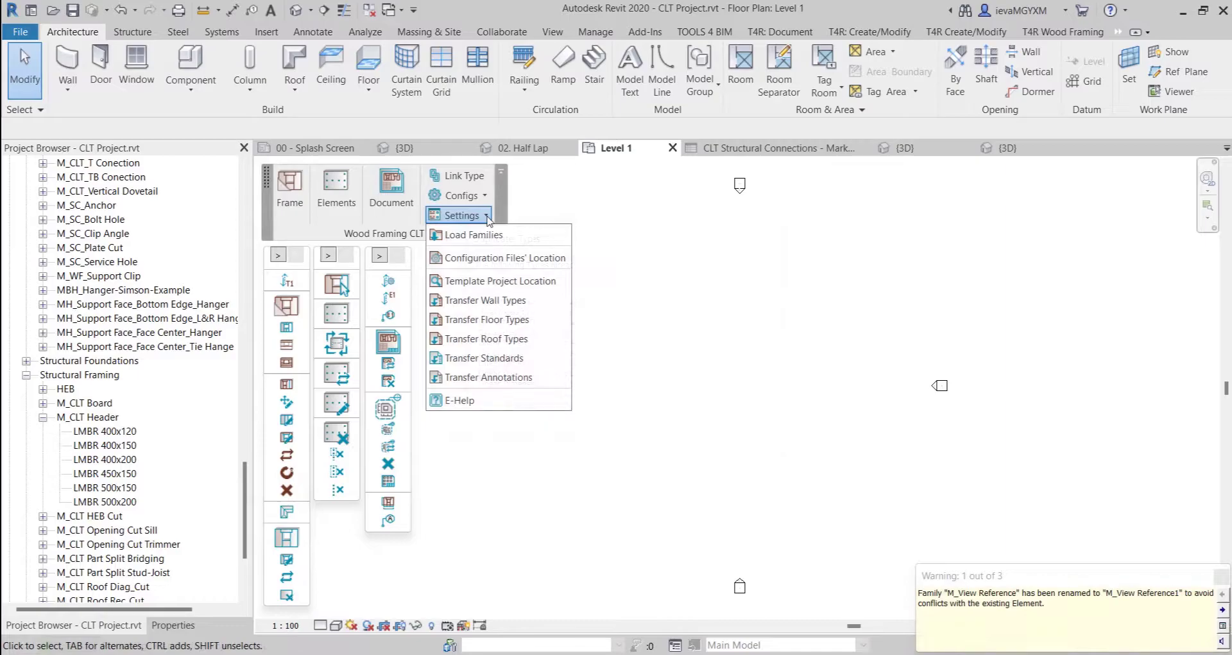
left_click(537, 378)
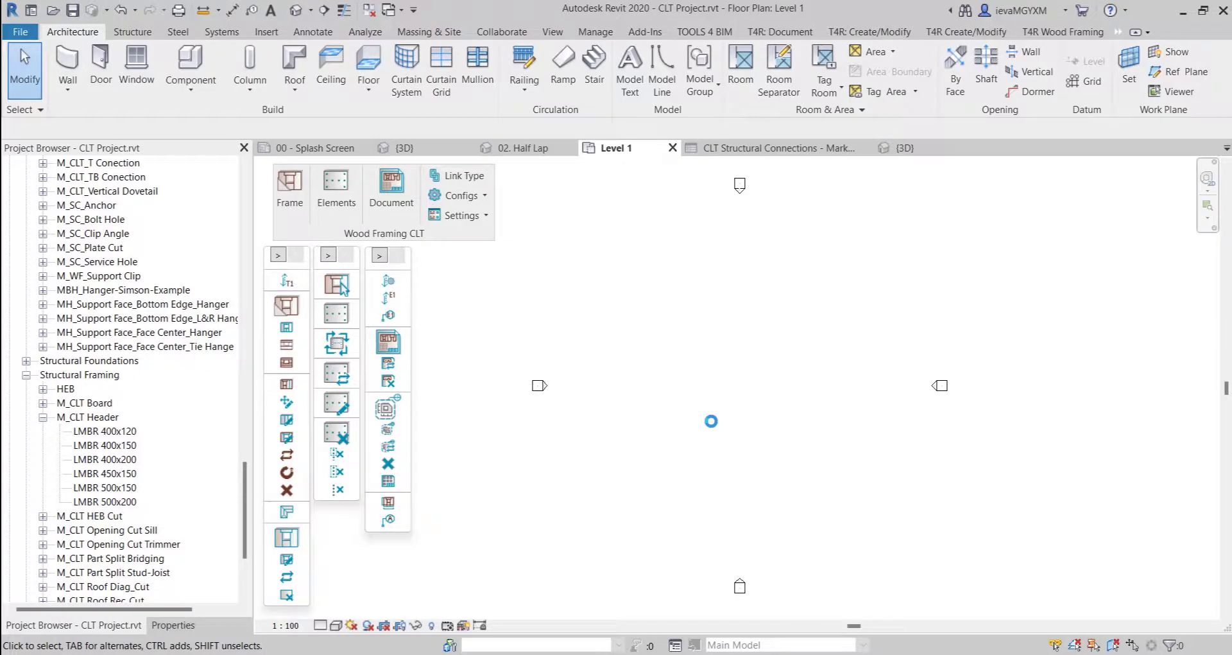
scroll(717, 411, "down", 1)
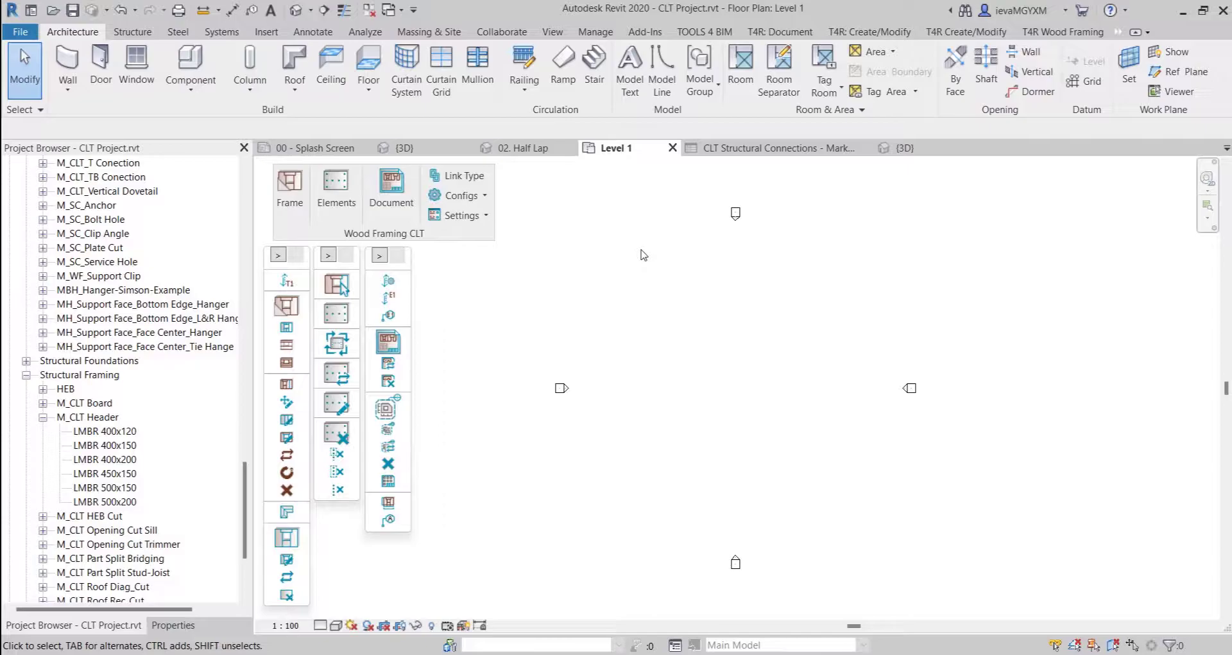
- Start the Wall command and open the list of wall types available in the project
key("w")
key("a")
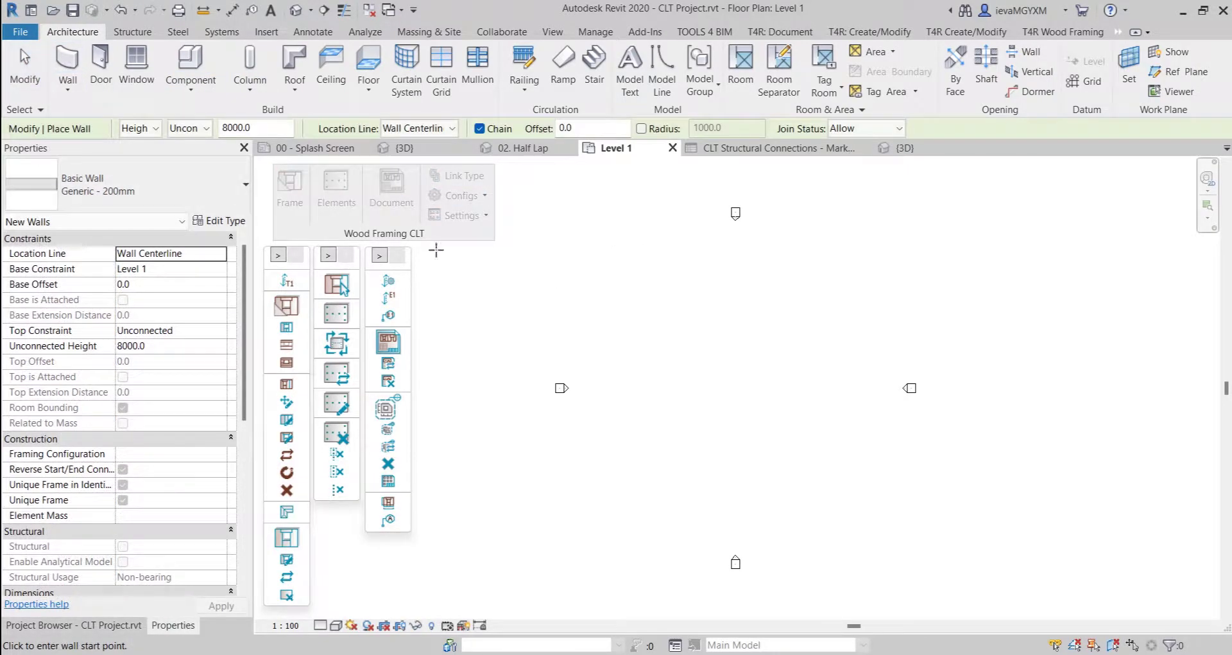
left_click(72, 63)
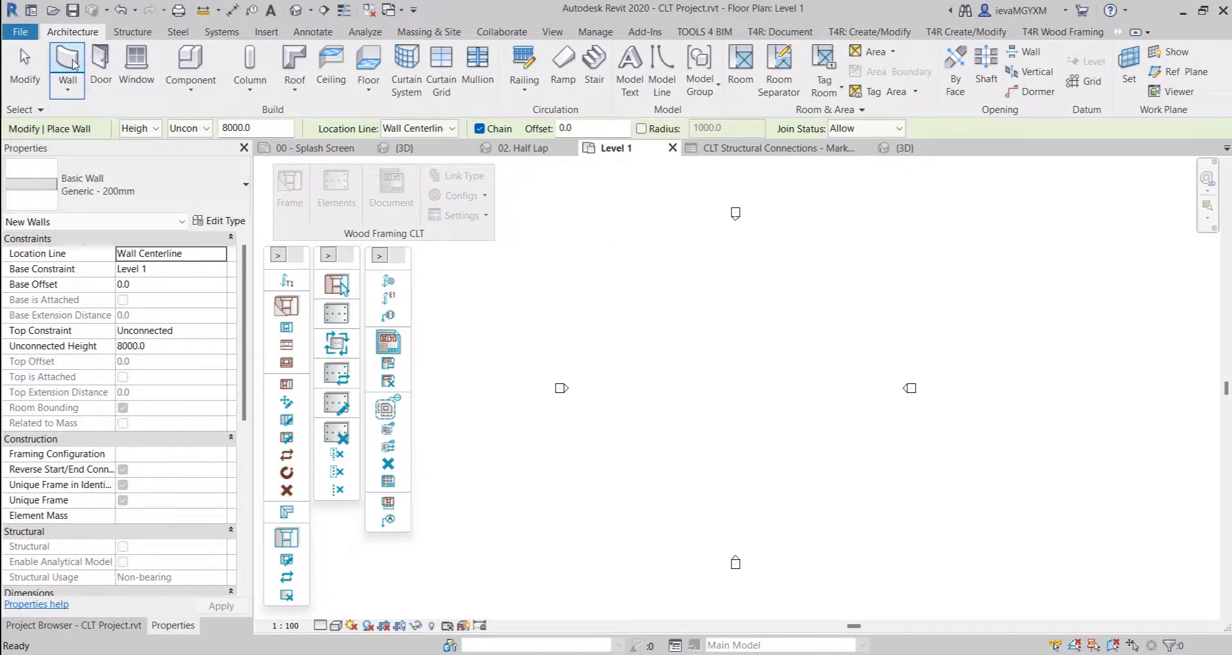
left_click(182, 191)
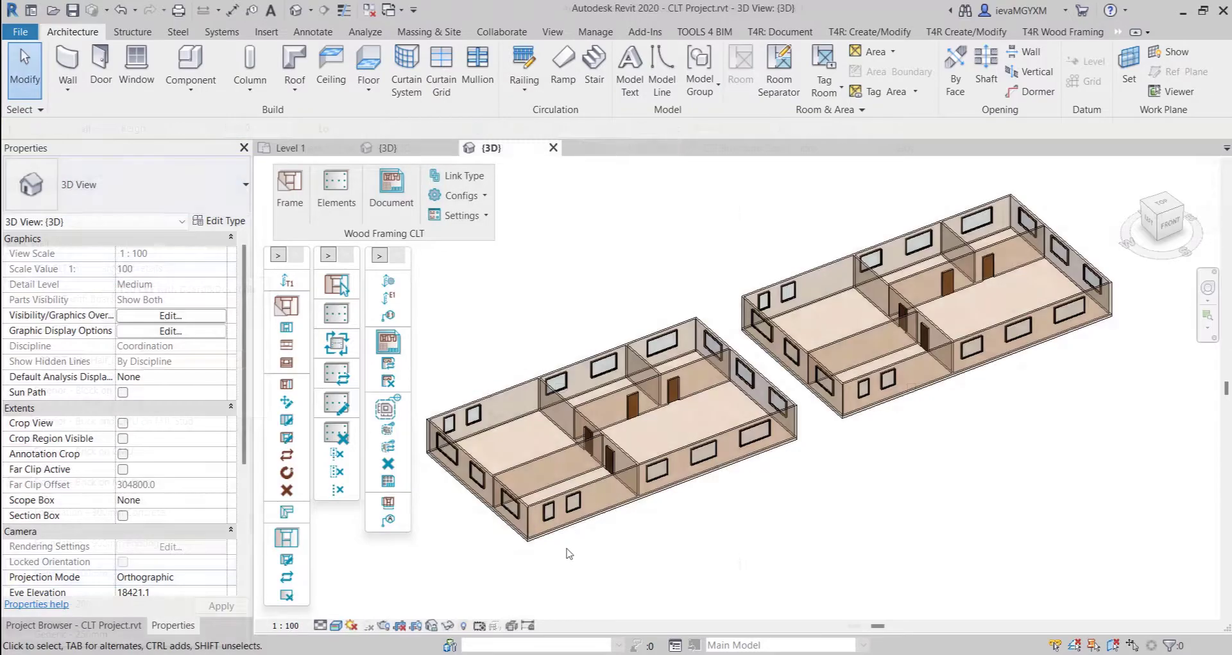
- Check which wall type is assigned to the long front exterior wall of each building in the 3D view
scroll(572, 551, "up", 3)
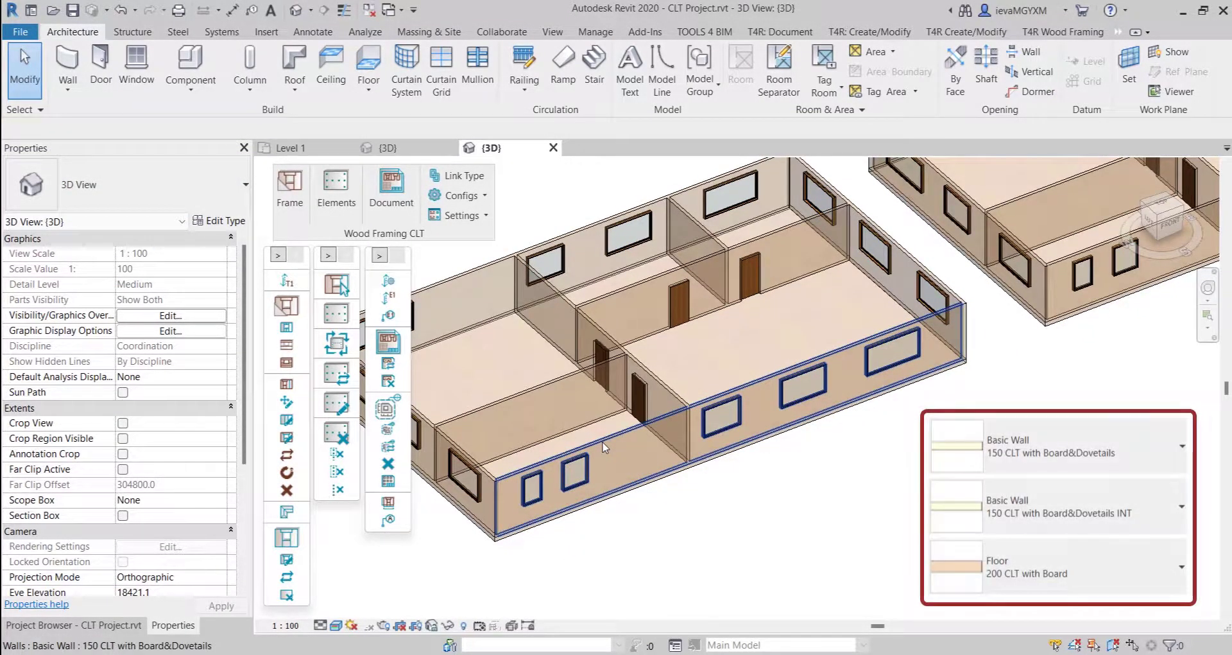
left_click(604, 448)
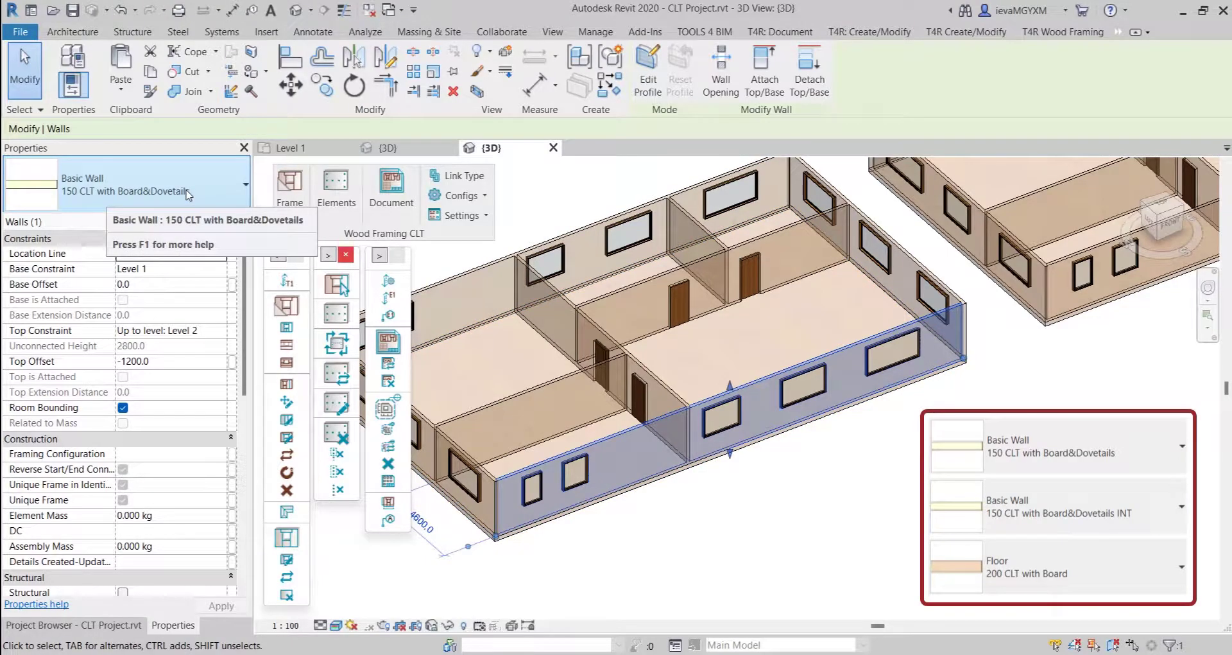
key("Escape")
scroll(536, 391, "down", 3)
middle_click_drag(1046, 500, 905, 502)
scroll(779, 558, "up", 5)
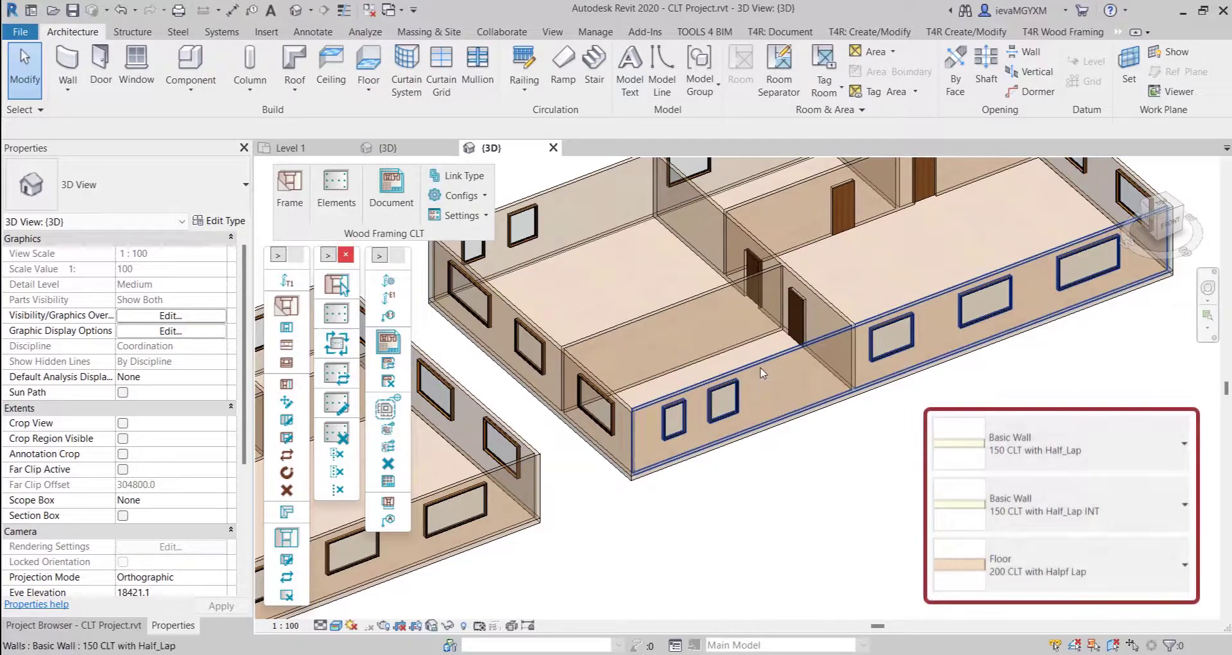
left_click(763, 373)
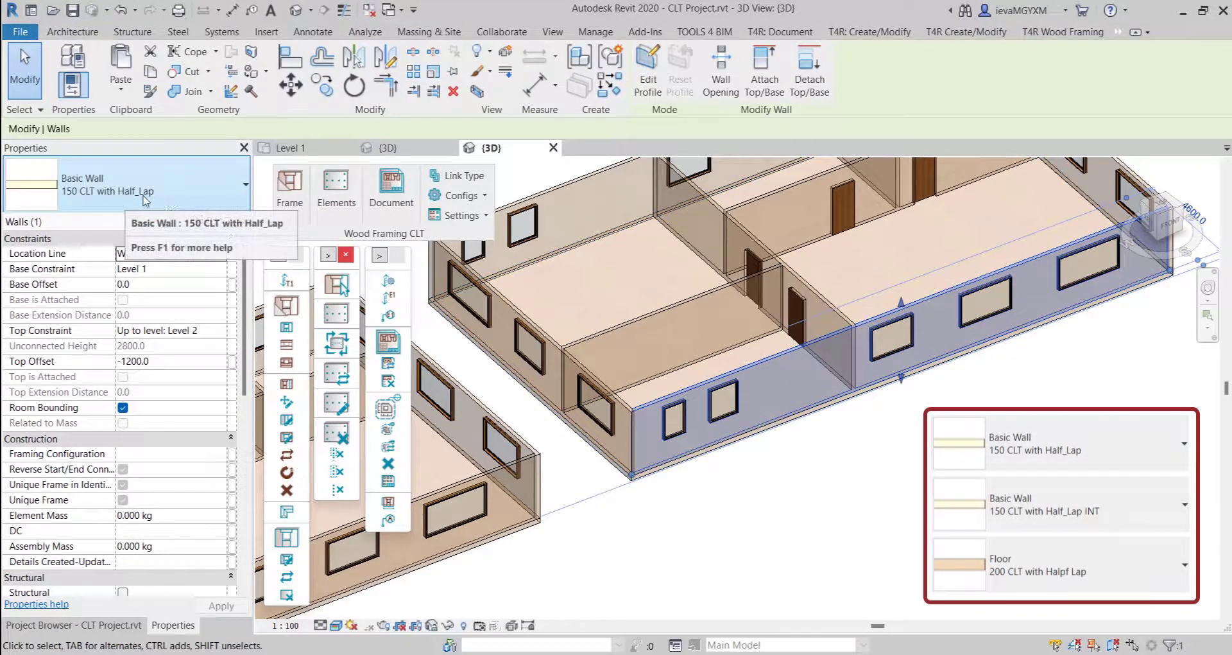
key("Escape")
scroll(730, 488, "down", 4)
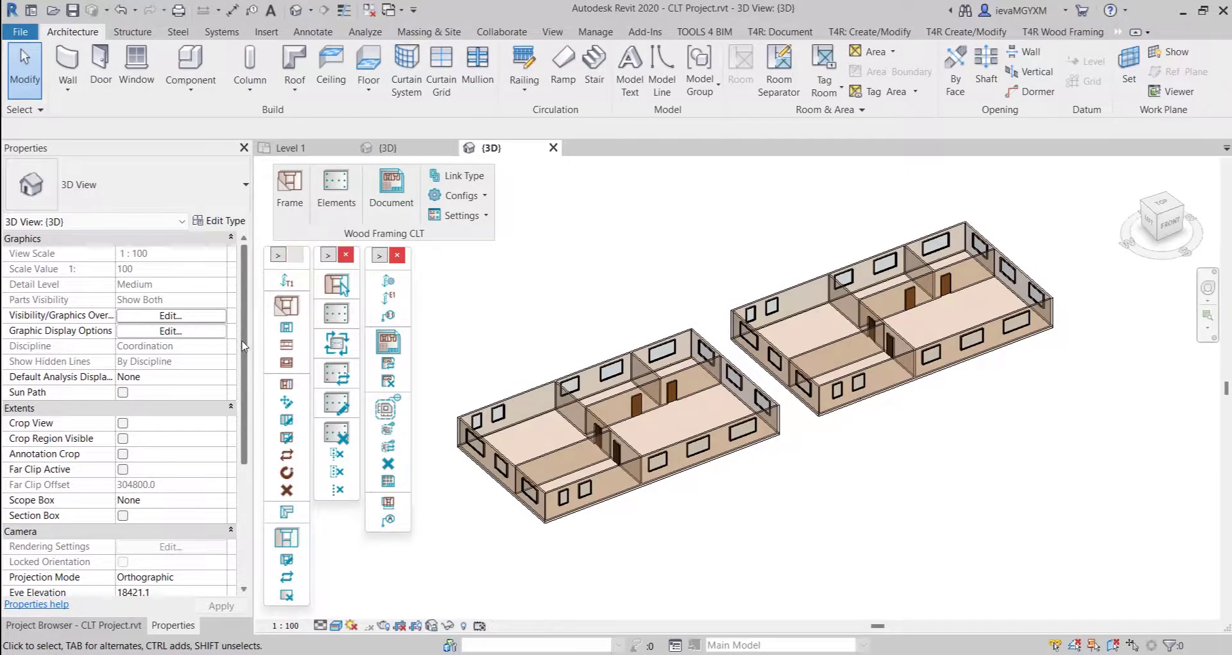
- Check the view template assigned to the 3D view and accept it with 3D CLT selected
scroll(219, 398, "down", 6)
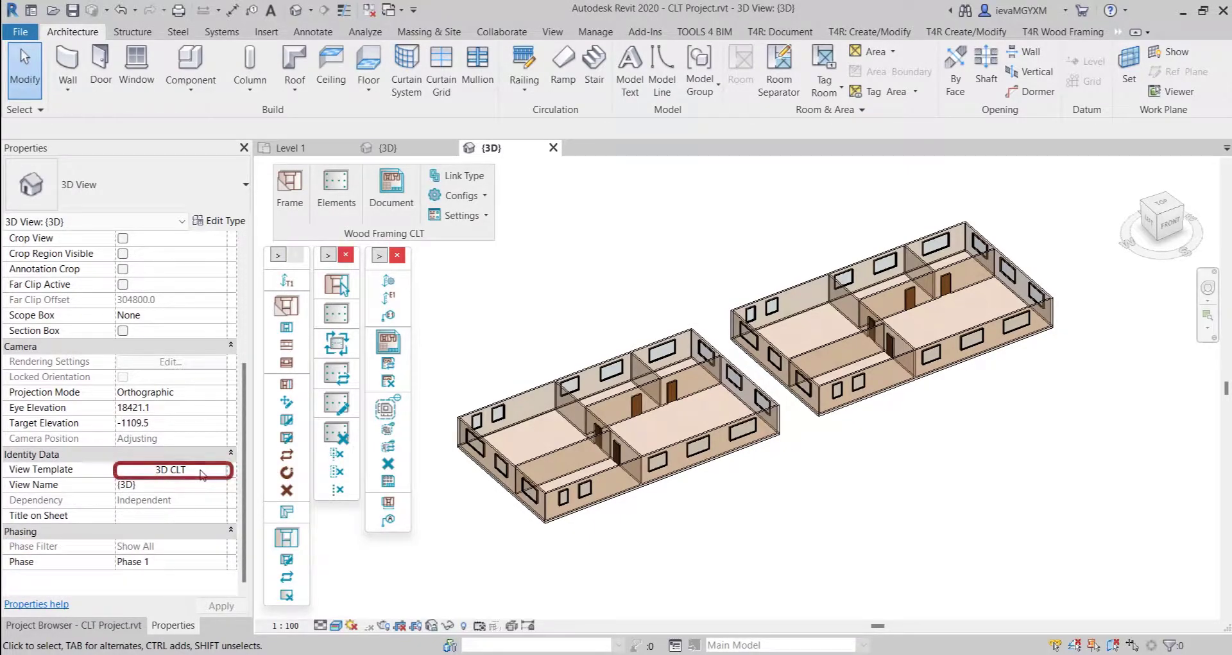
left_click(201, 474)
left_click(551, 252)
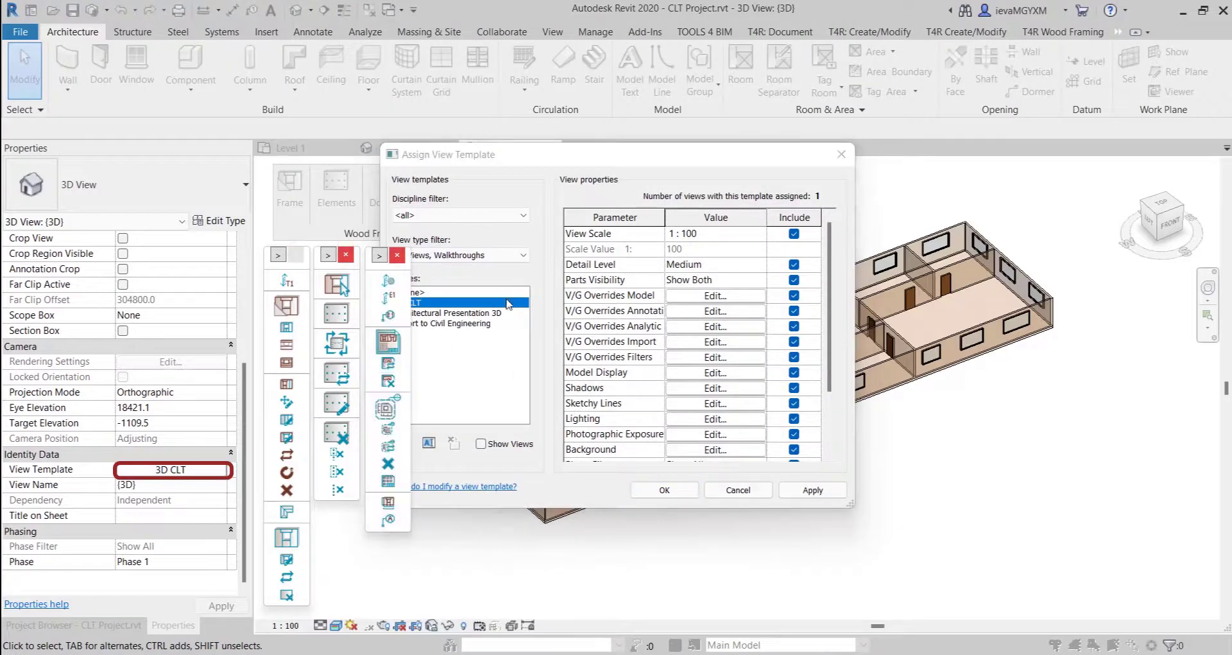
left_click(537, 236)
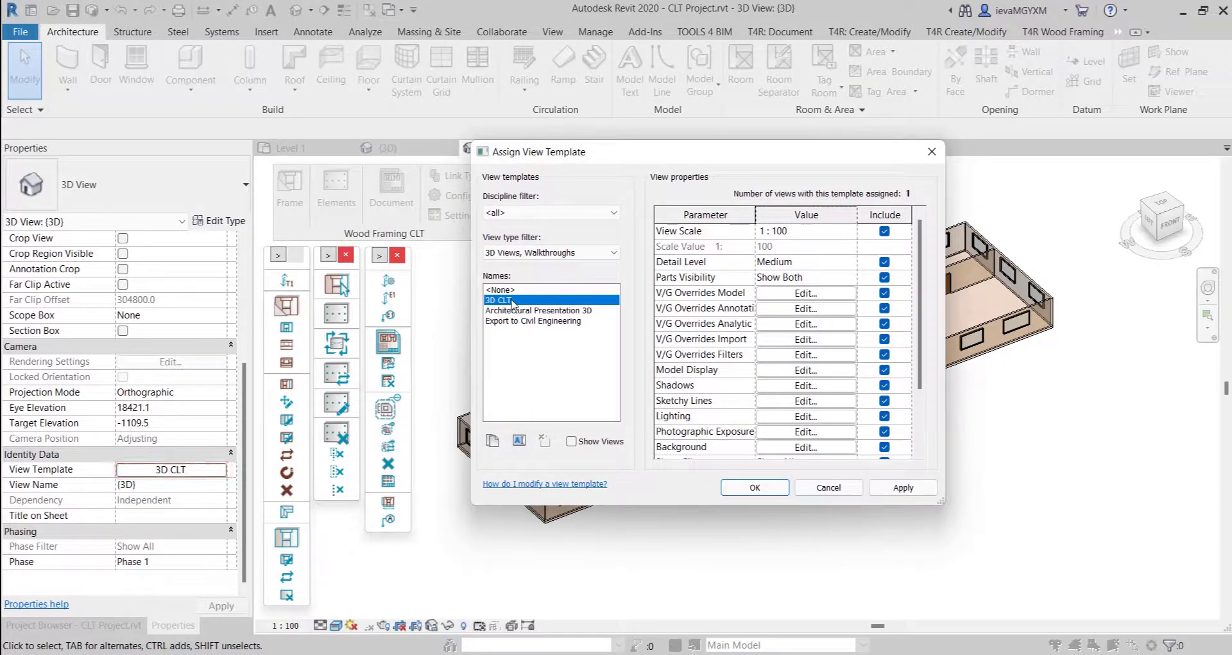
left_click(752, 489)
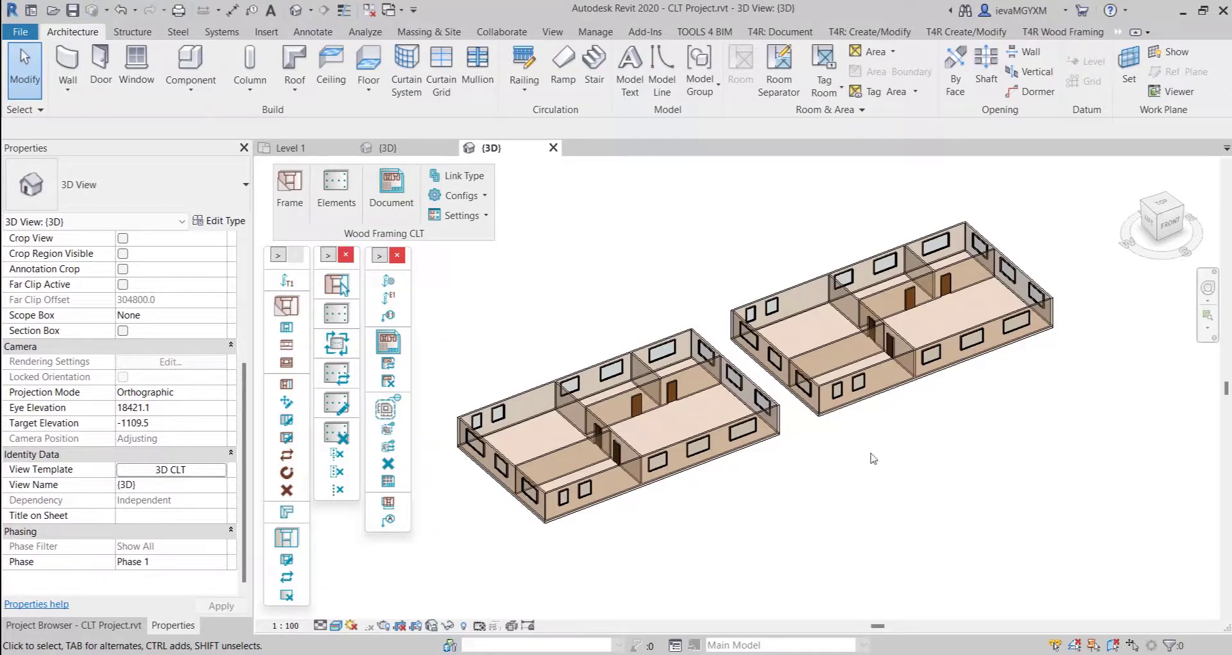
- Open the Link Type settings for the 150 CLT with Board&Dovetails front exterior wall and enlarge the dialog to show its layer columns
scroll(883, 419, "up", 1)
middle_click_drag(854, 438, 842, 463)
scroll(843, 462, "up", 1)
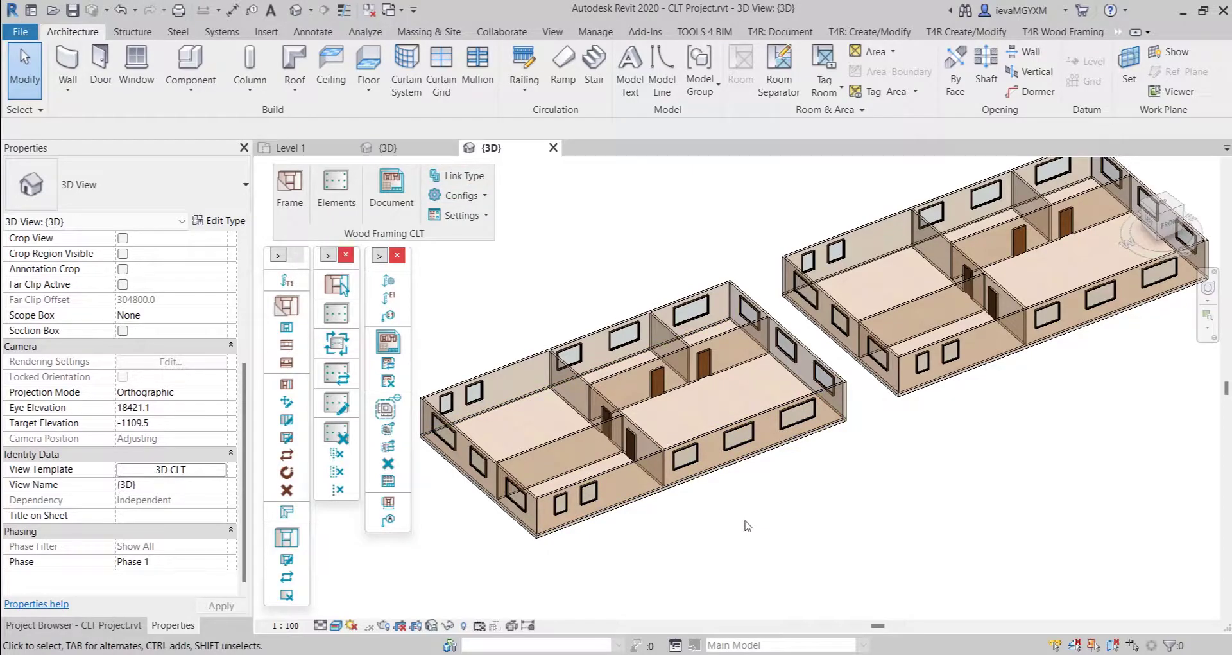
scroll(700, 517, "up", 4)
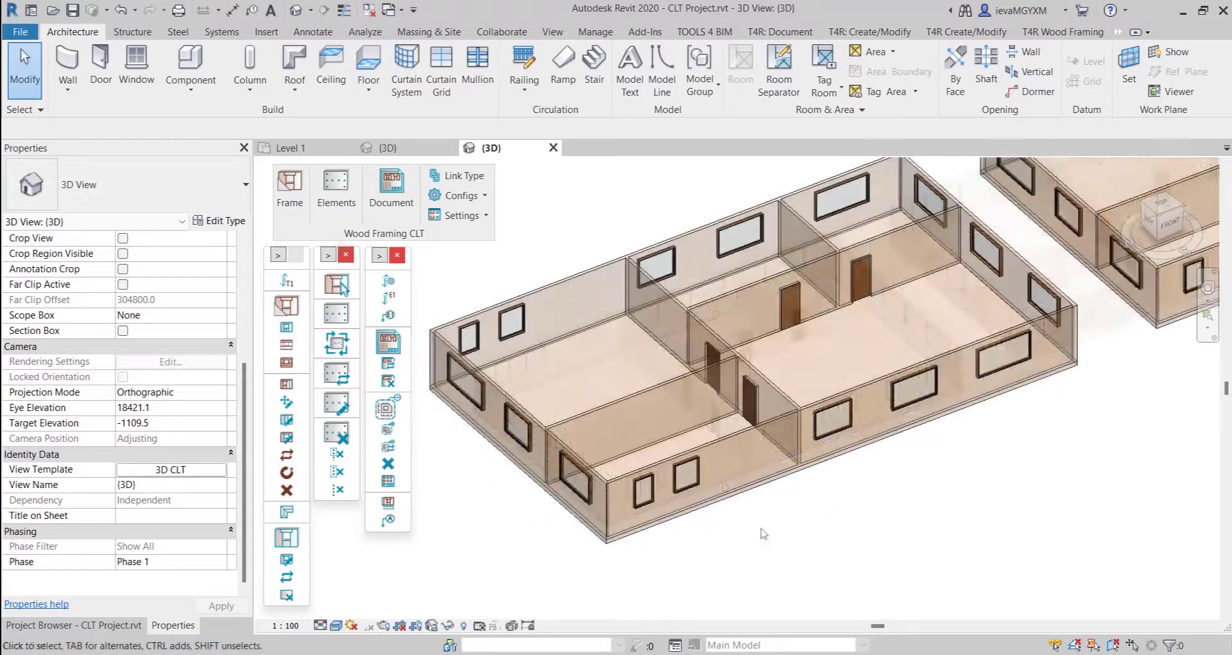
key("Tab")
key("Tab")
key("Tab")
key("Tab")
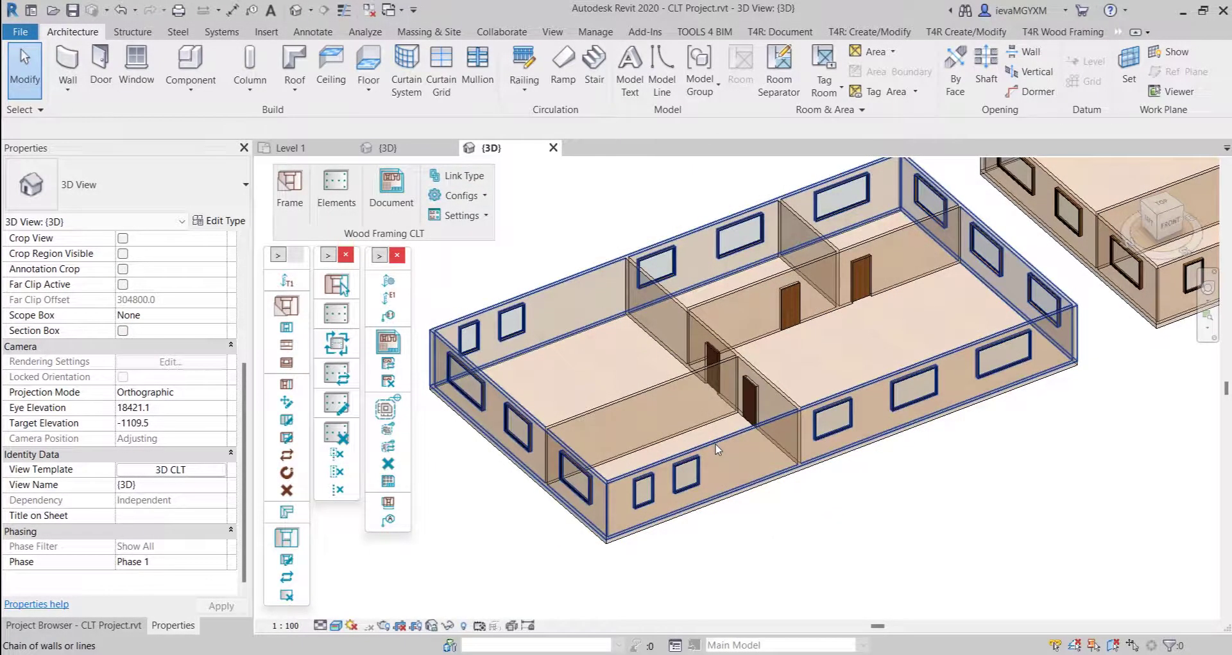
left_click(718, 449)
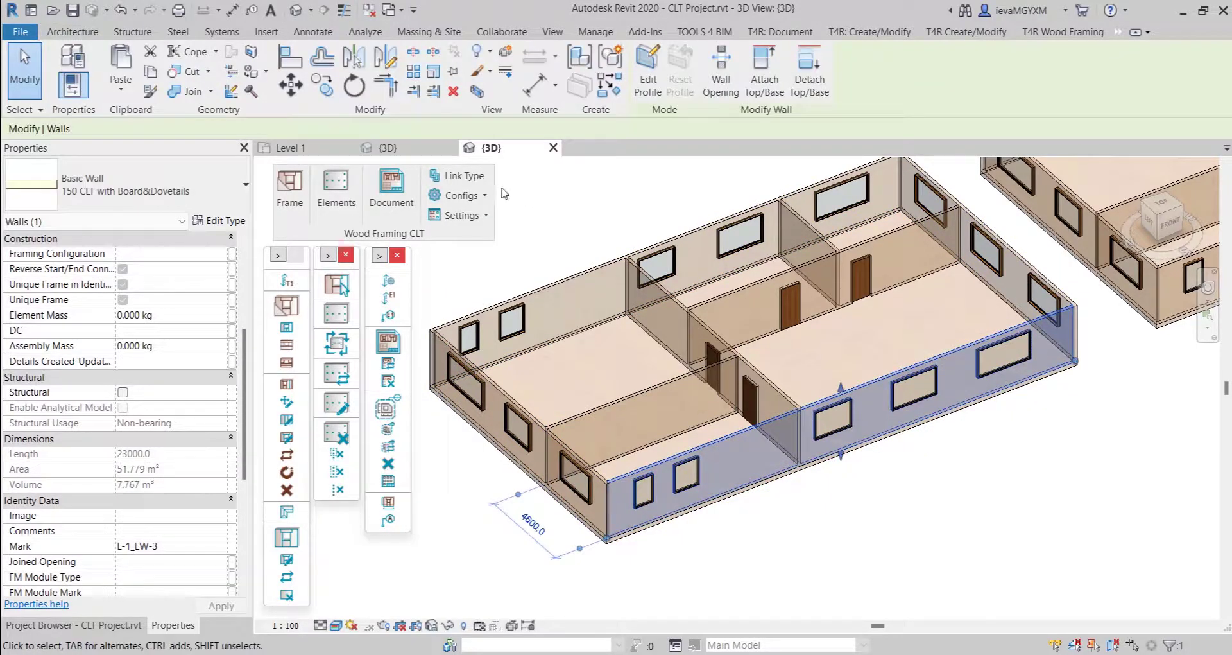
left_click(481, 182)
left_click_drag(768, 149, 669, 135)
left_click_drag(1087, 337, 1228, 332)
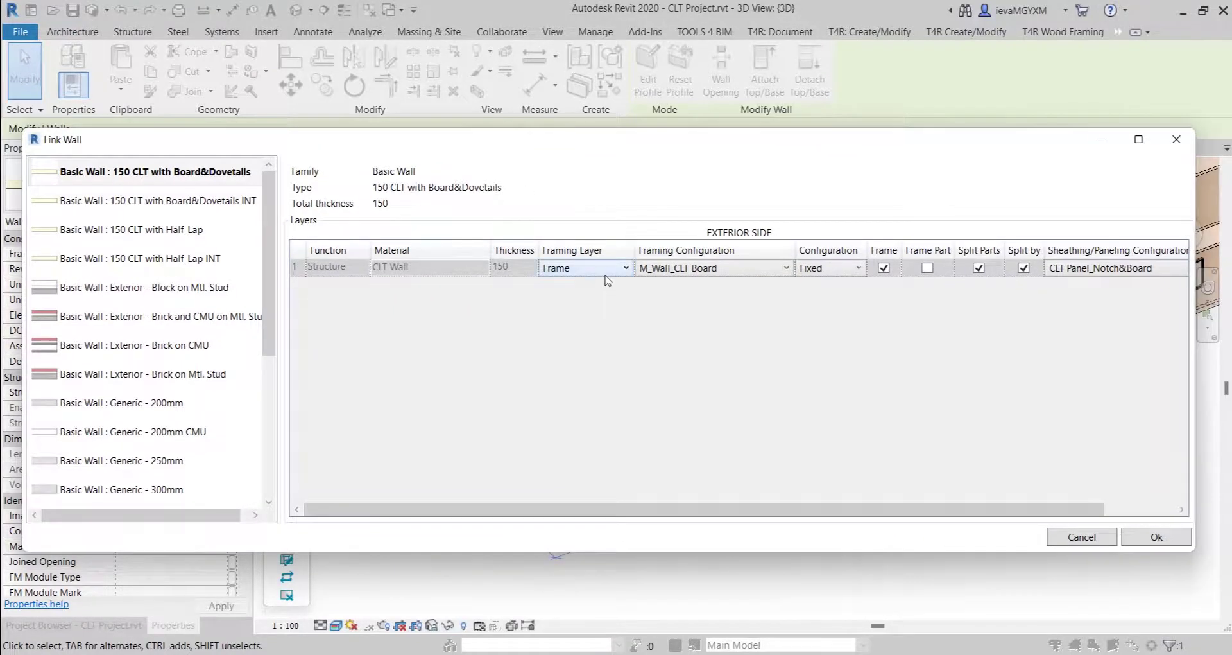
- Review the Framing Layer, Framing Configuration and Sheathing/Paneling Configuration options of 150 CLT with Board&Dovetails and accept the link settings
left_click(606, 275)
left_click(606, 274)
left_click(738, 270)
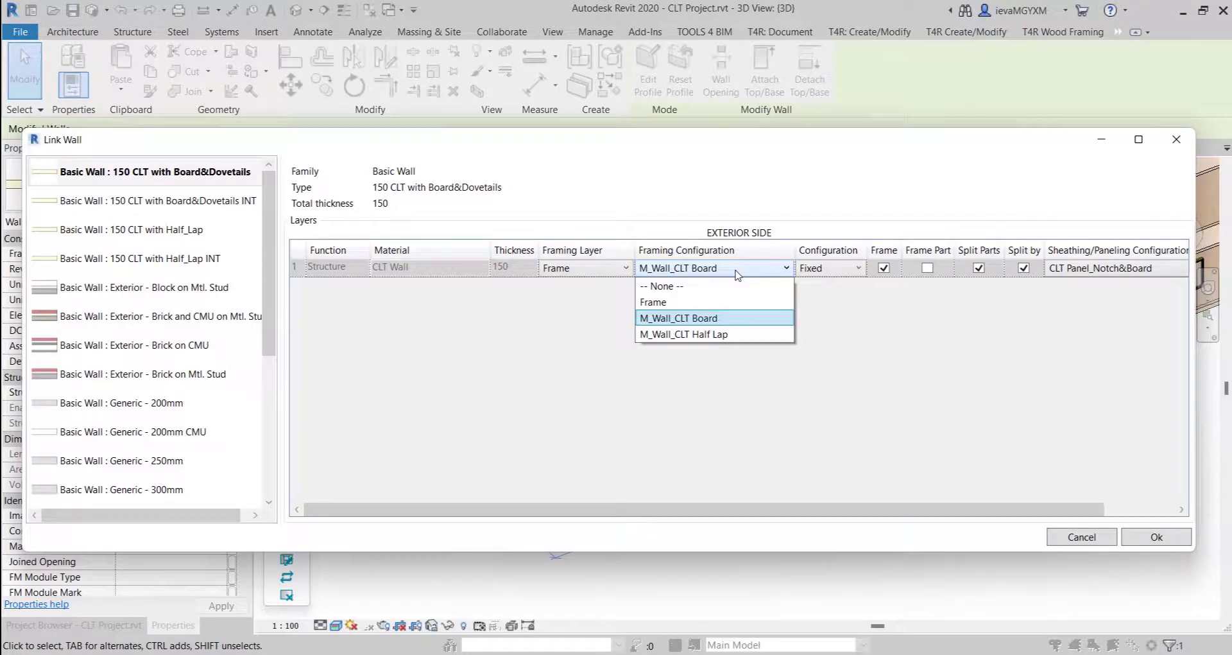
left_click(878, 293)
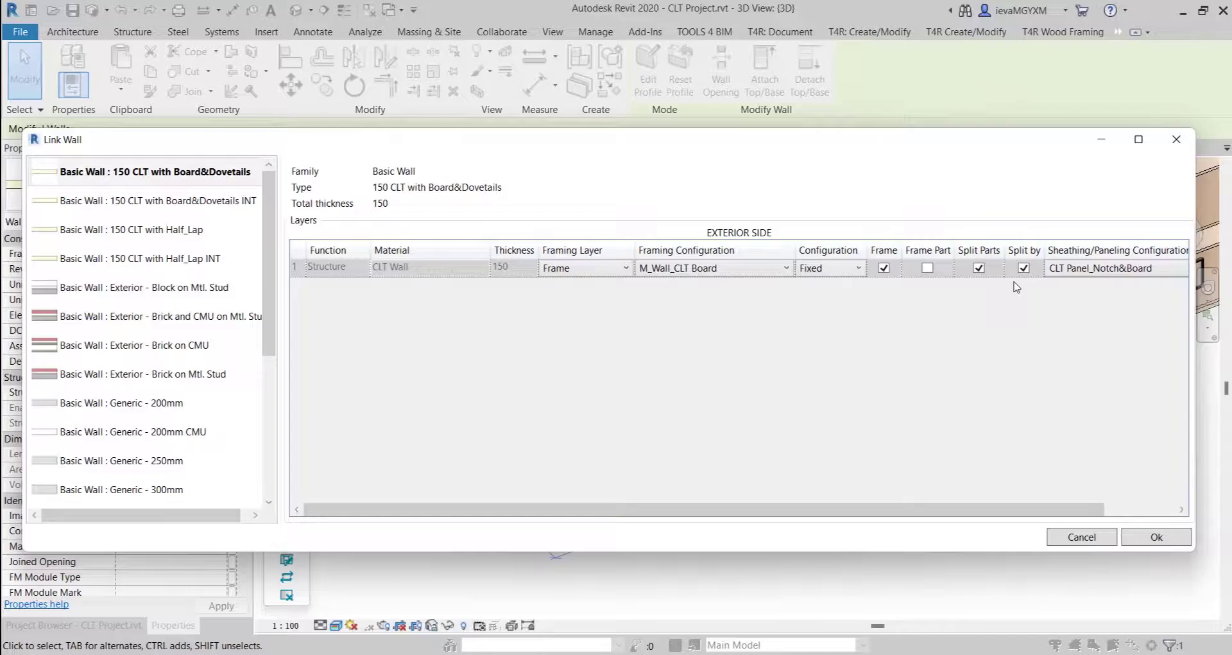
left_click_drag(1027, 509, 1097, 509)
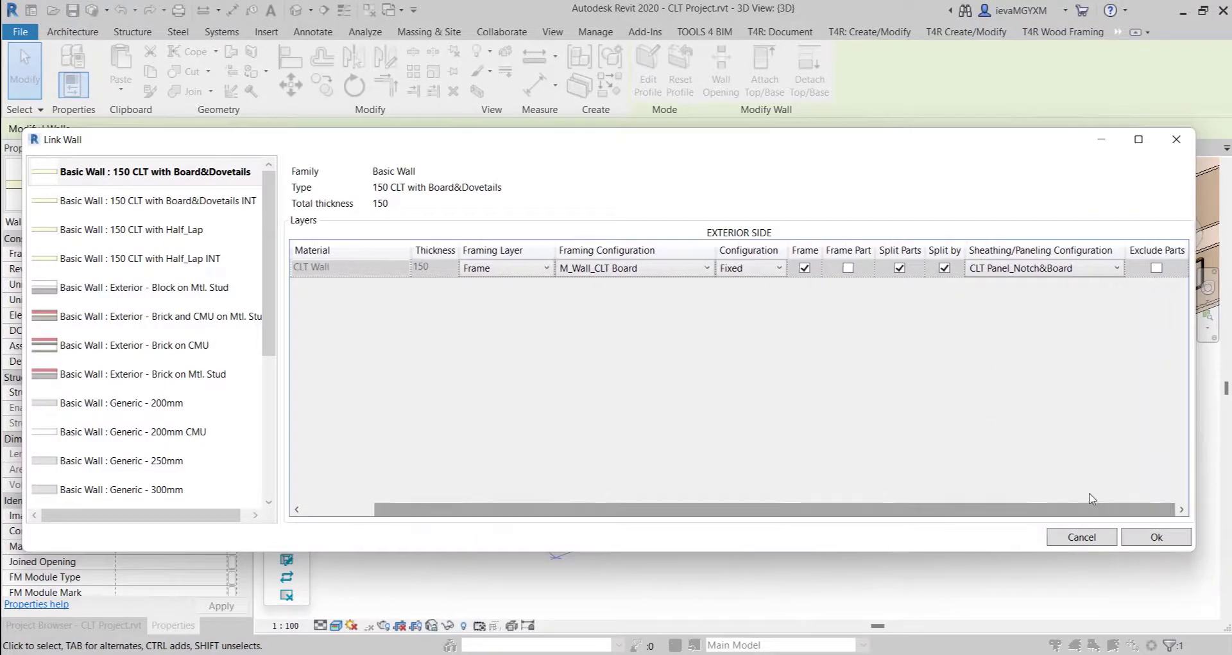
left_click(1098, 272)
left_click(1098, 273)
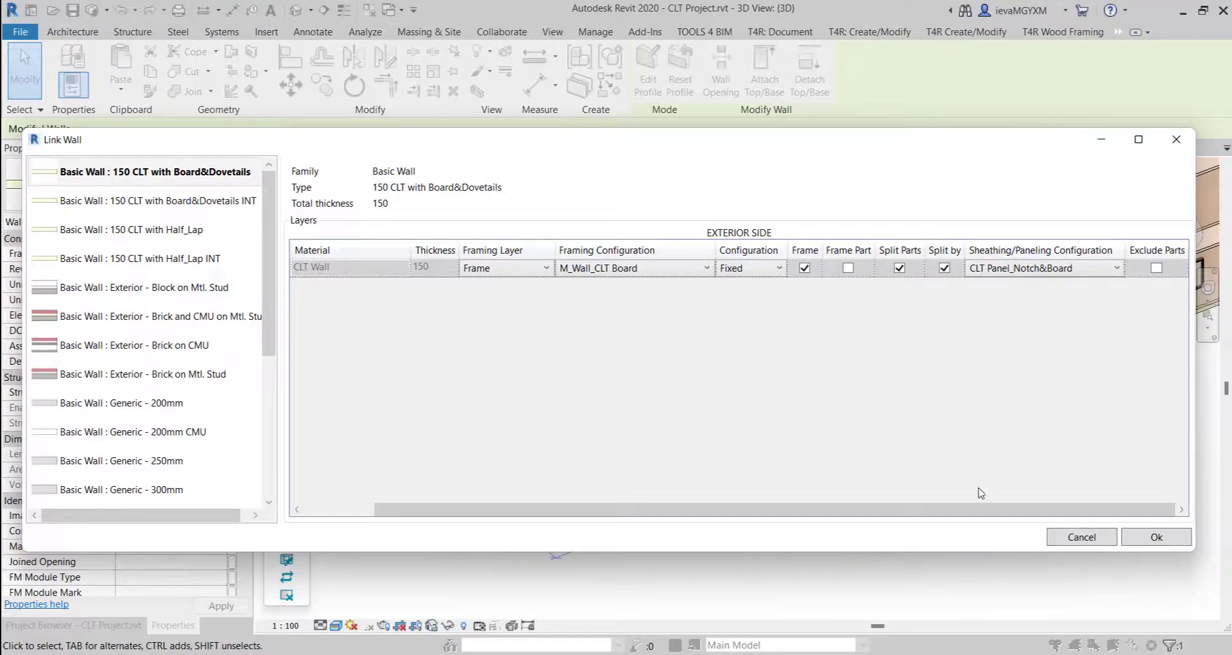
left_click_drag(913, 510, 841, 510)
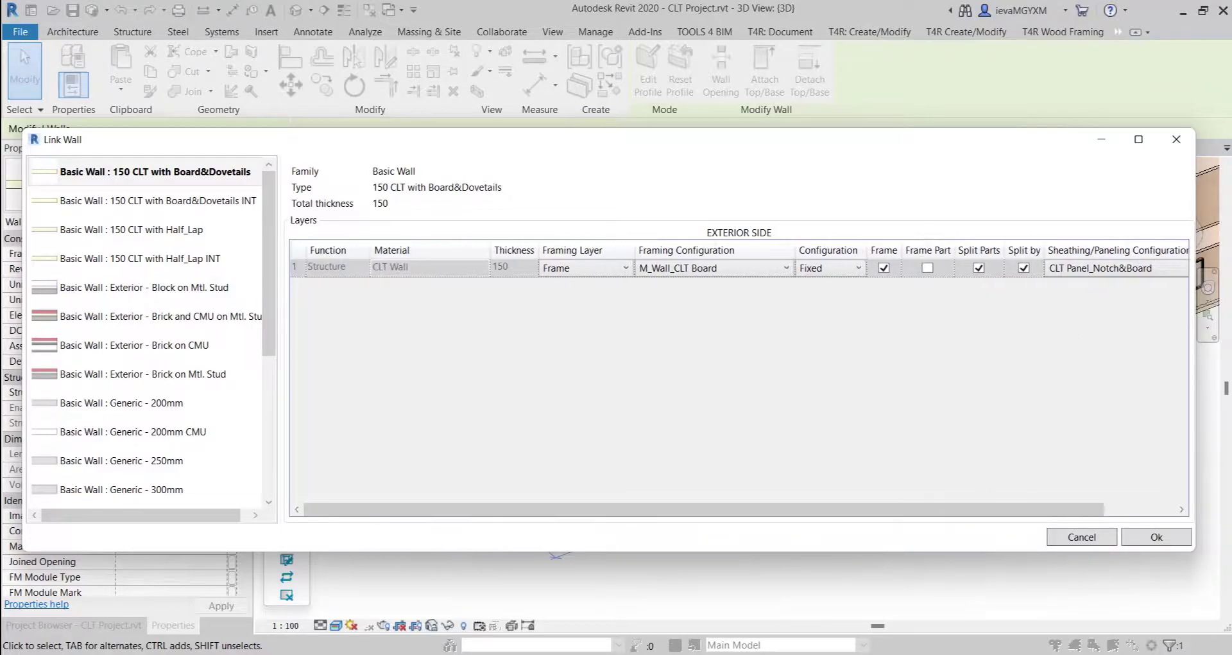
left_click(1156, 537)
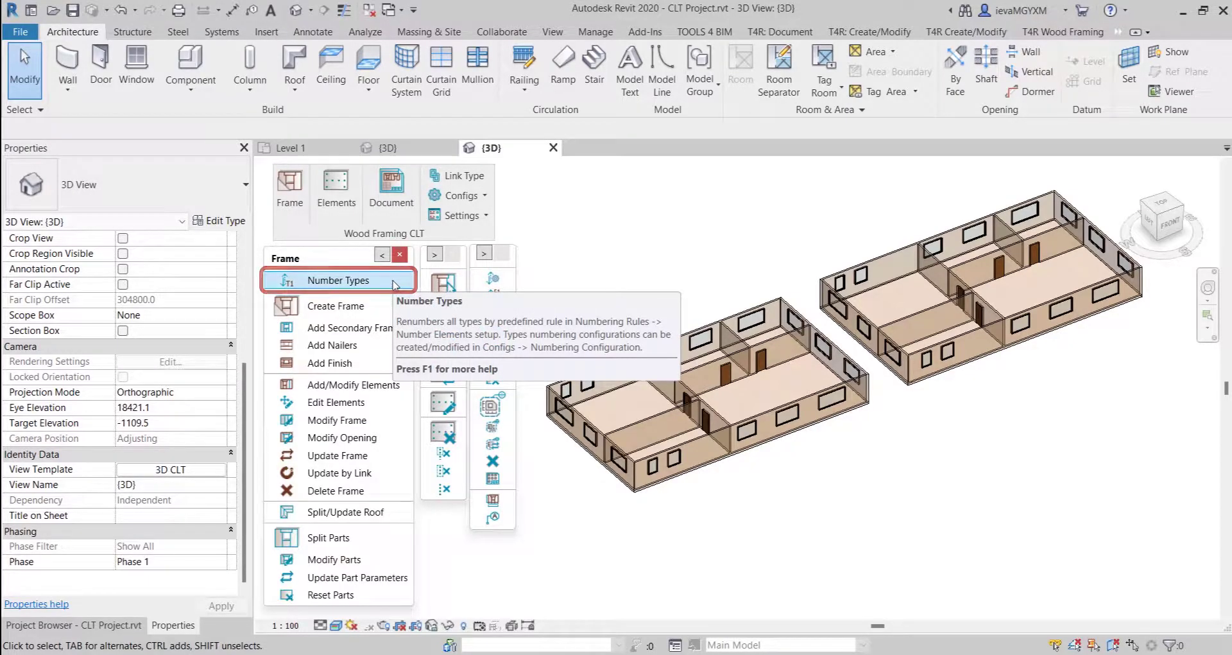
- Renumber all types in the model with Number Types
left_click(395, 282)
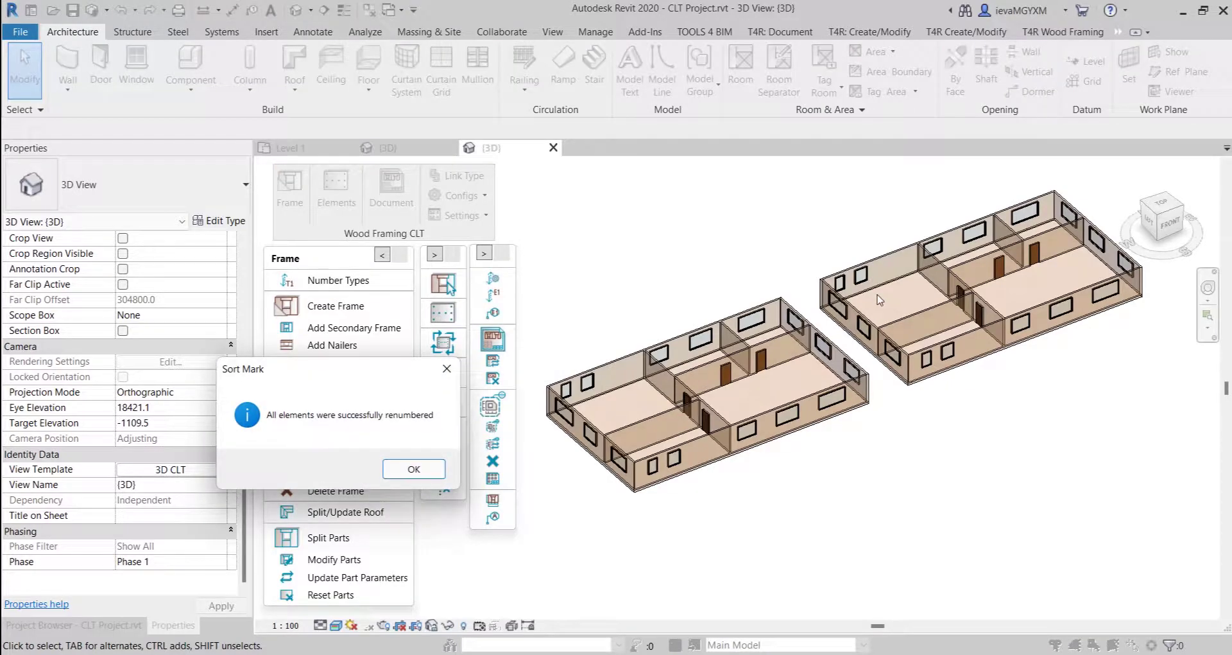
left_click(414, 469)
- Check the Mark assigned to the long front exterior wall of the Board&Dovetails building
scroll(713, 392, "up", 2)
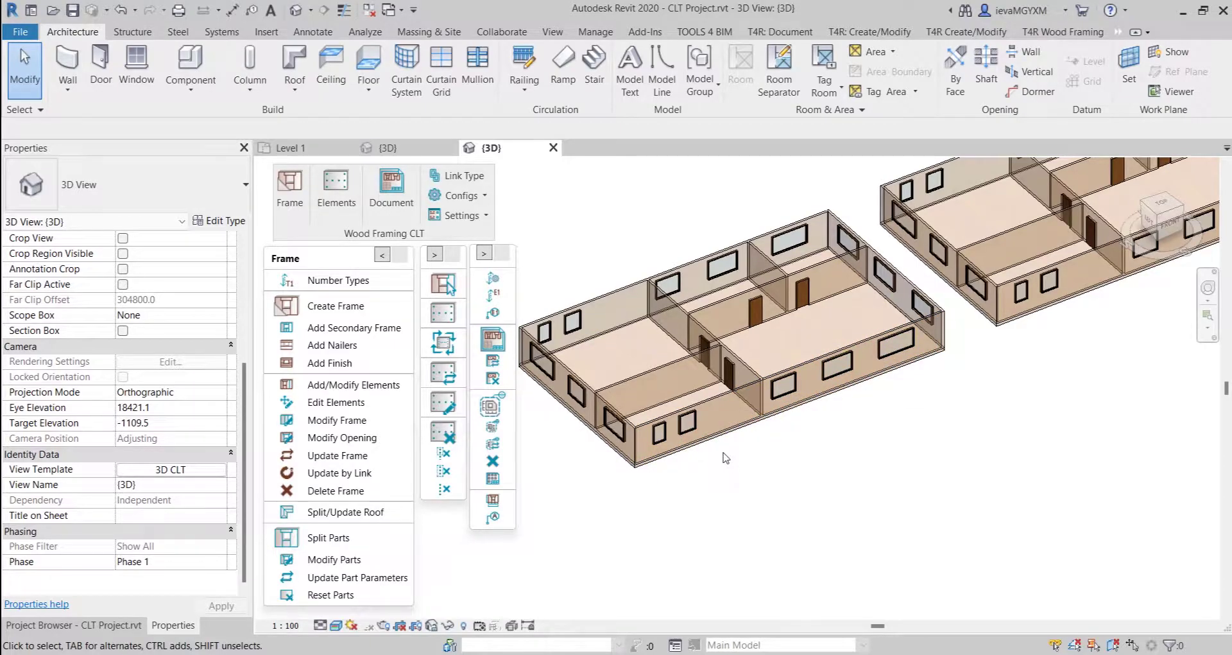
left_click(717, 404)
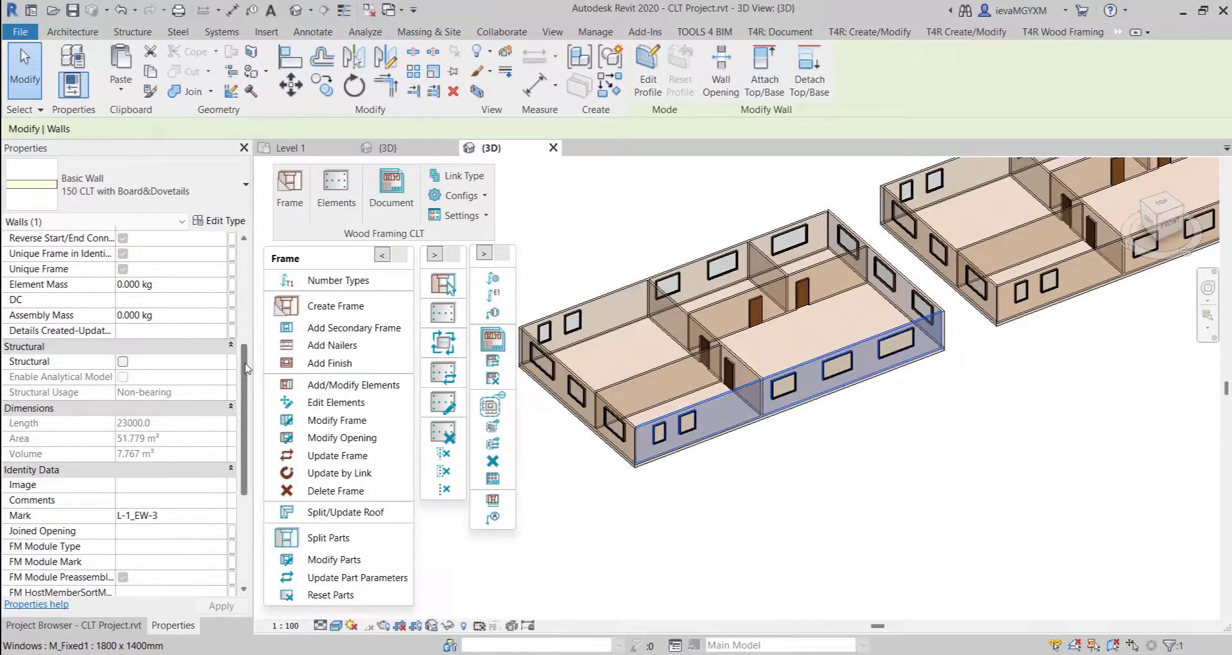
scroll(247, 367, "down", 2)
left_click(176, 486)
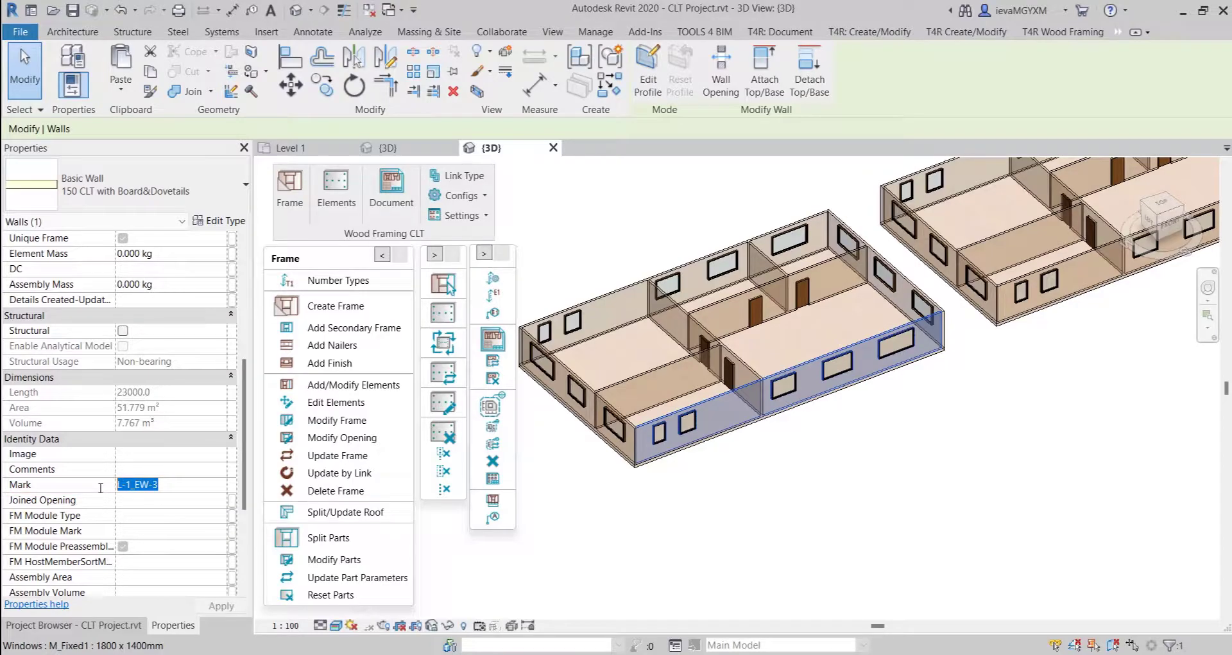
left_click(185, 484)
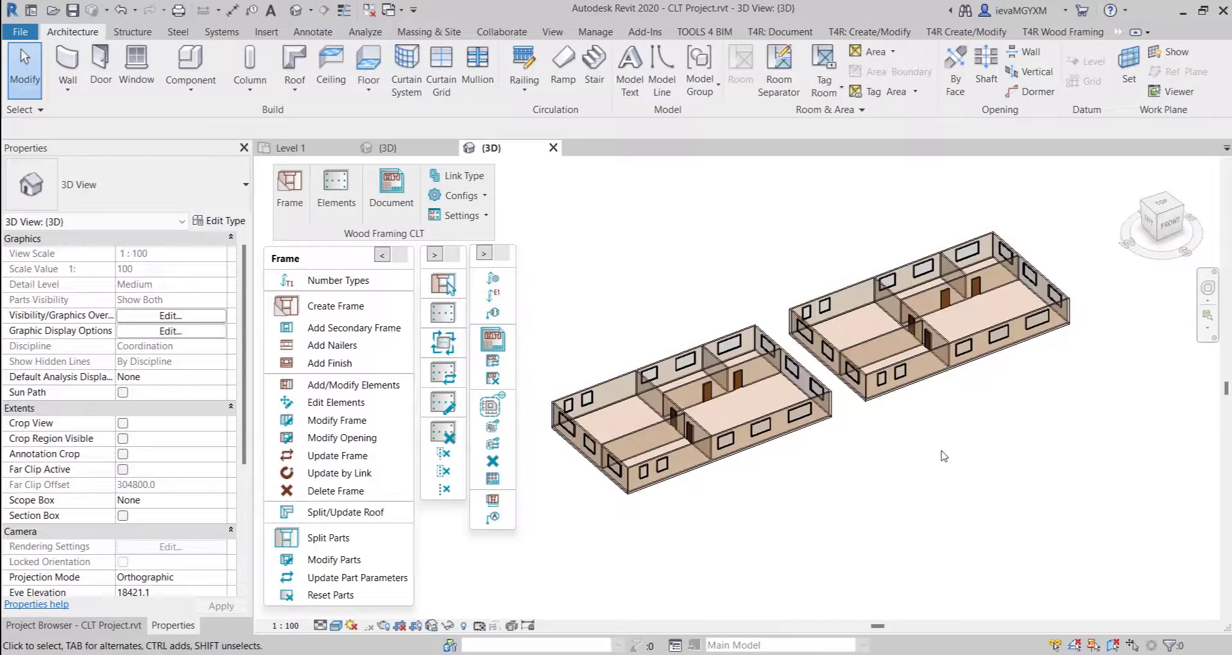
- Select all elements of both buildings and run Create Frame on them
left_click_drag(1089, 190, 539, 537)
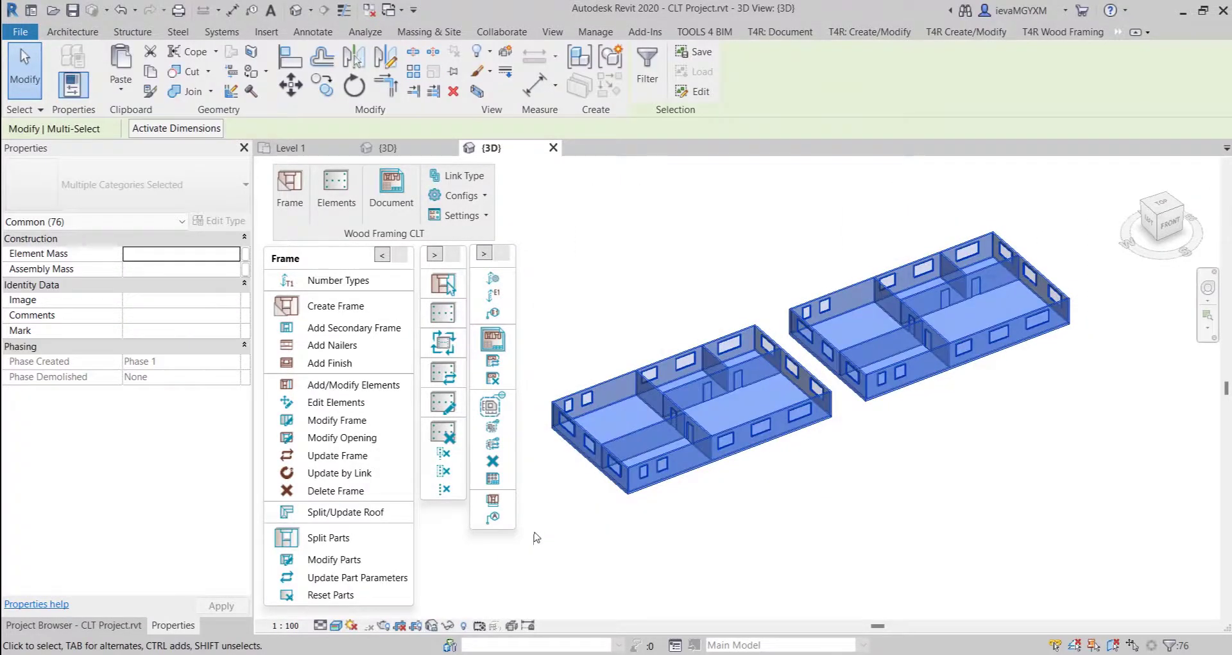
left_click(350, 311)
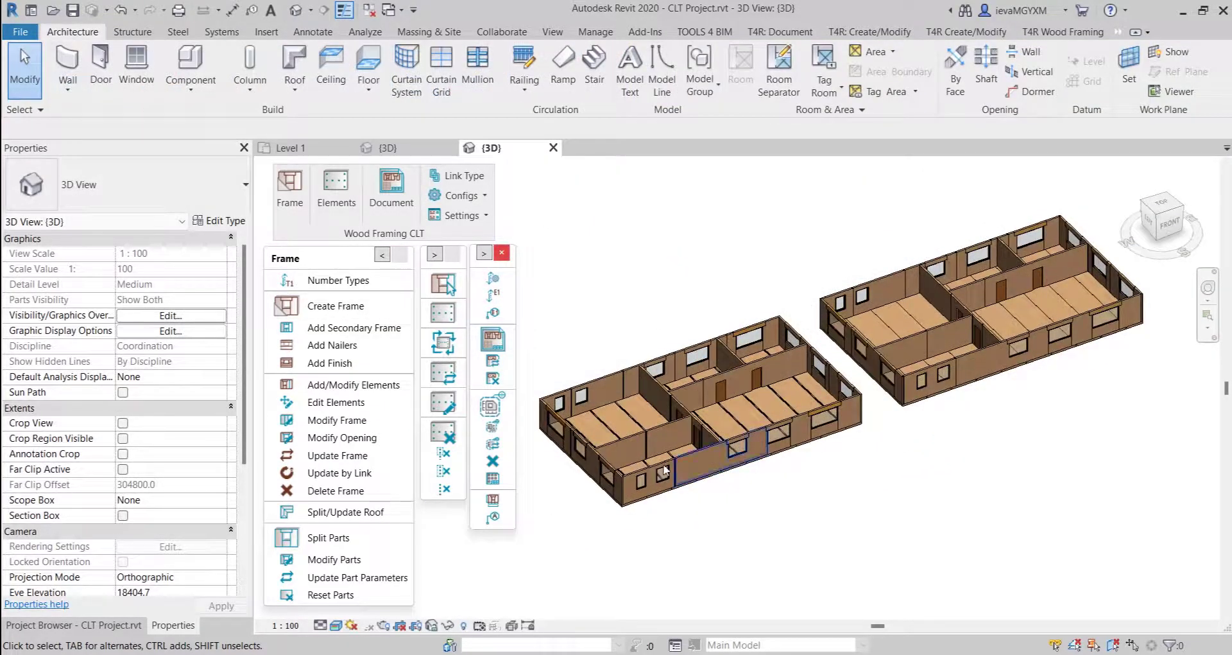
scroll(668, 467, "up", 6)
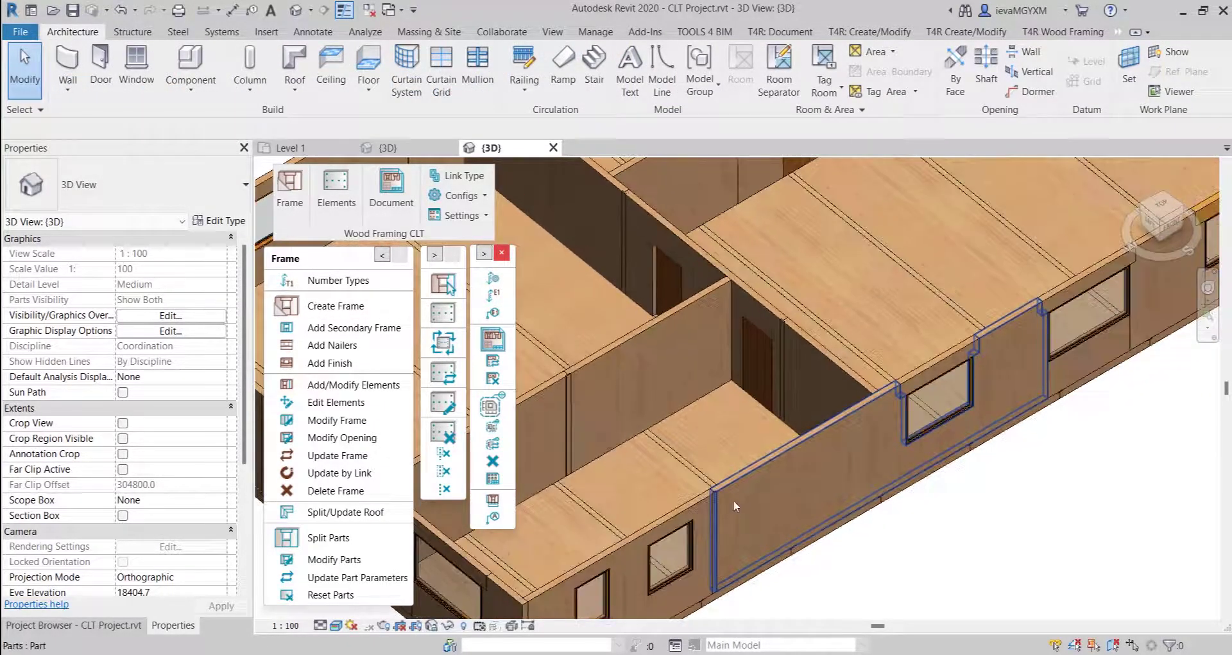
- Inspect the board joint between neighbouring panels of the front exterior wall in the Board&Dovetails building
scroll(687, 506, "up", 4)
left_click(688, 506)
scroll(780, 461, "up", 3)
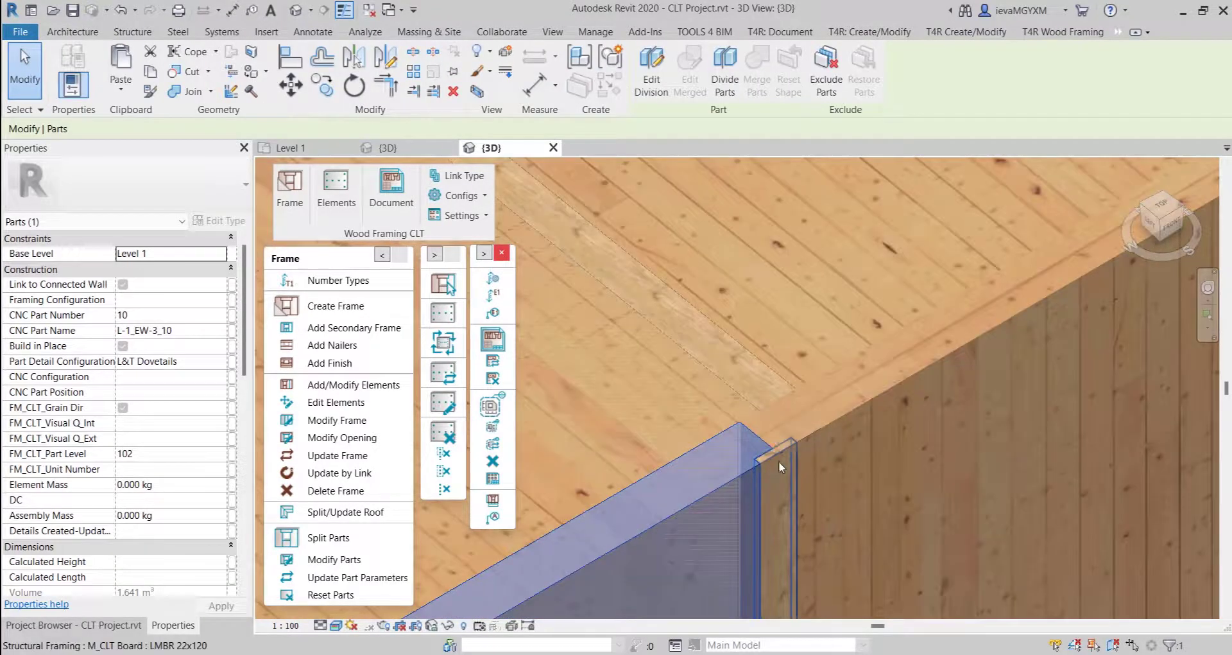
left_click(780, 457)
left_click(826, 426)
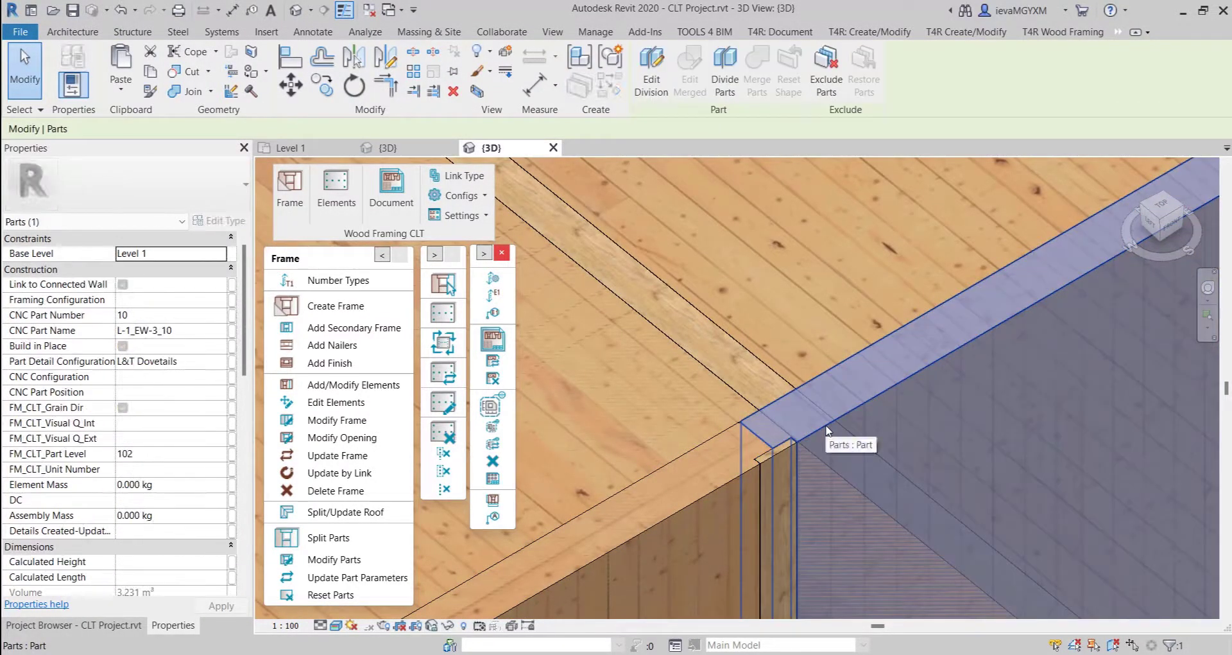
- Inspect the joint between interior wall panels and the joint between floor panels in the Board&Dovetails building
scroll(825, 429, "down", 5)
scroll(723, 350, "up", 8)
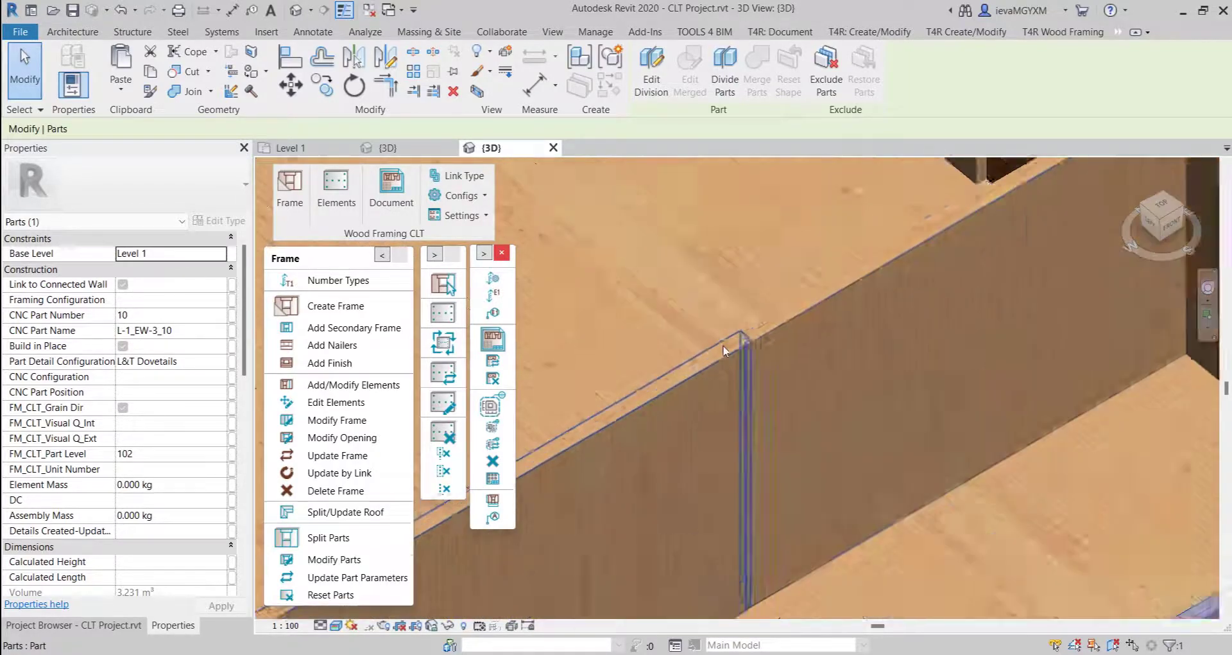
left_click(729, 355)
scroll(730, 354, "down", 4)
middle_click_drag(770, 365, 820, 376, "shift")
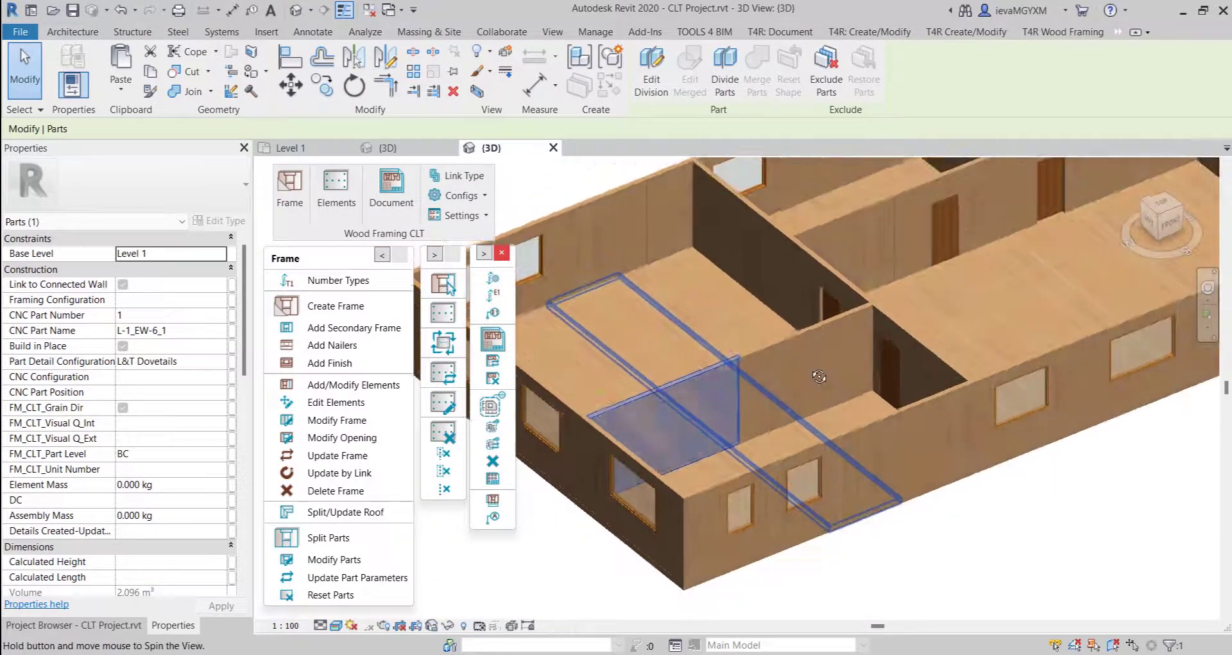
left_click(819, 376)
scroll(819, 376, "up", 6)
middle_click_drag(835, 488, 911, 494)
scroll(974, 472, "down", 6)
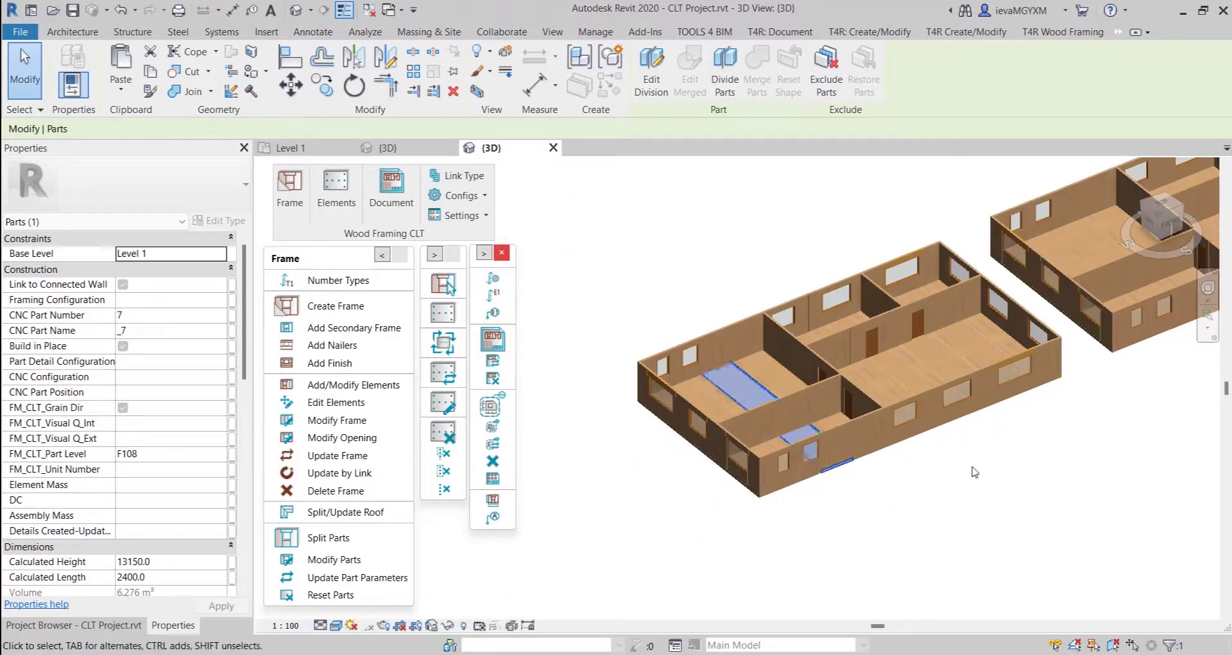
- Inspect the half-lap joints between the front and rear exterior wall panels of the Half_Lap building
left_click(975, 472)
scroll(751, 376, "up", 8)
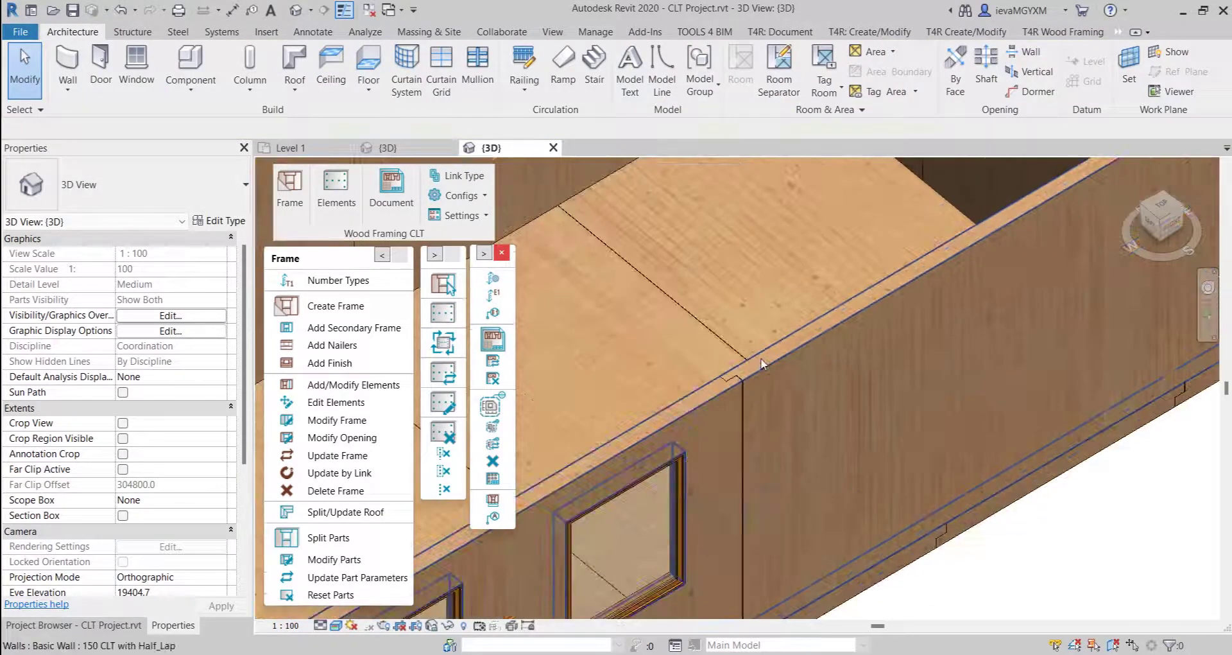
scroll(758, 375, "down", 3)
left_click(758, 376)
scroll(697, 407, "down", 3)
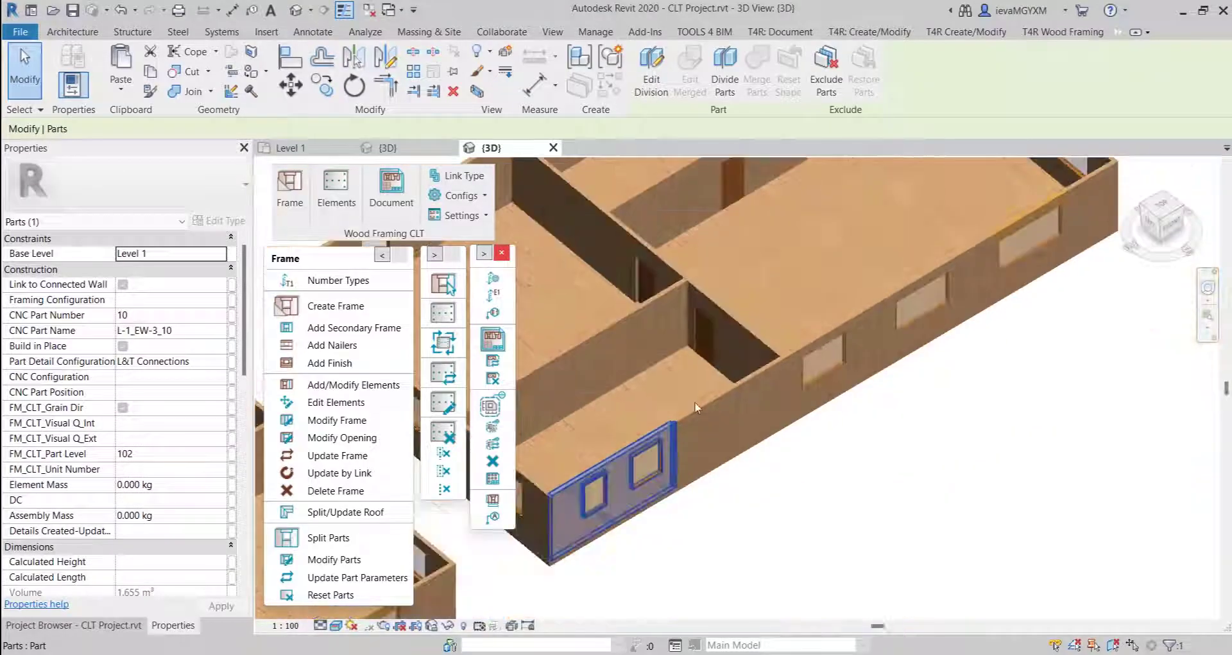
scroll(697, 407, "up", 3)
left_click(629, 257)
middle_click_drag(738, 209, 770, 273)
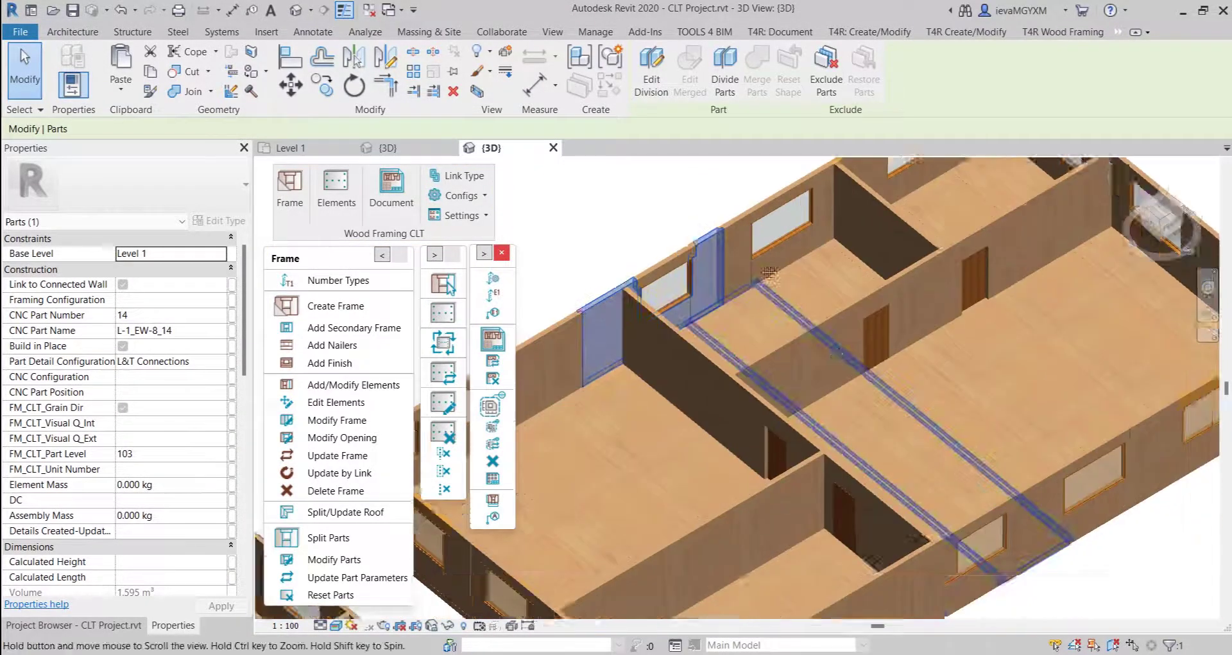
- Inspect the half-lap joint at the edge of a floor panel in the Half_Lap building and clear the selection
scroll(798, 337, "up", 5)
key("Escape")
left_click(798, 337)
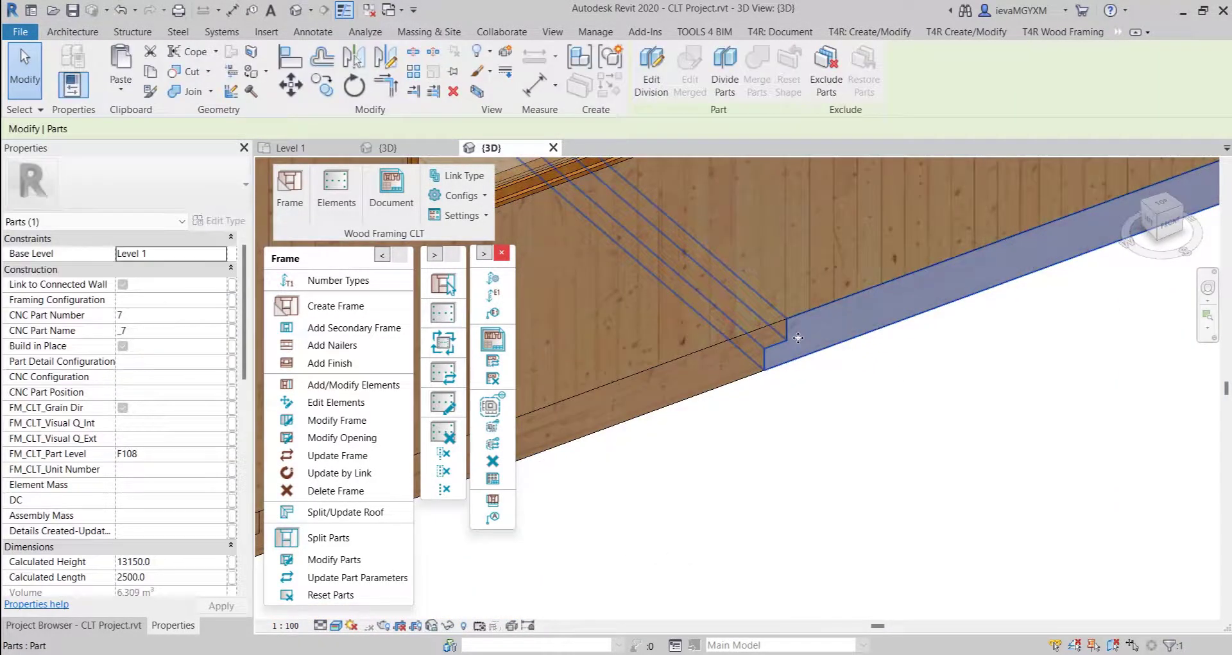
scroll(798, 337, "down", 10)
key("Escape")
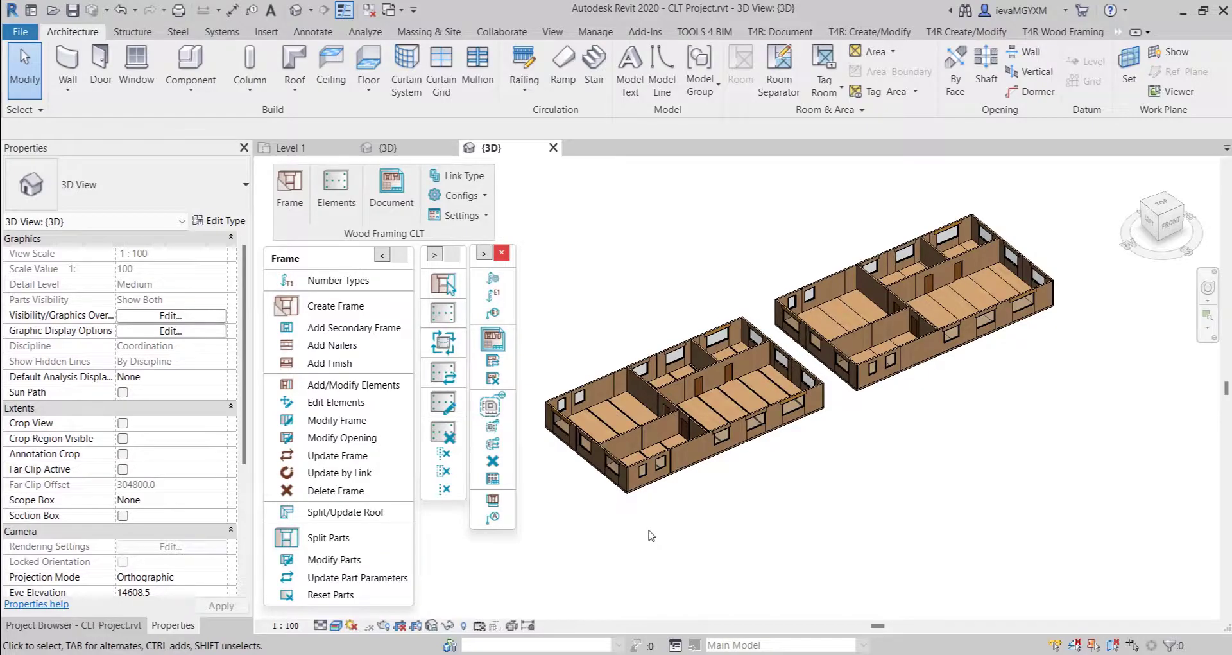
- Check the Part Detail Configuration property of a rear wall panel in each building
scroll(577, 424, "up", 5)
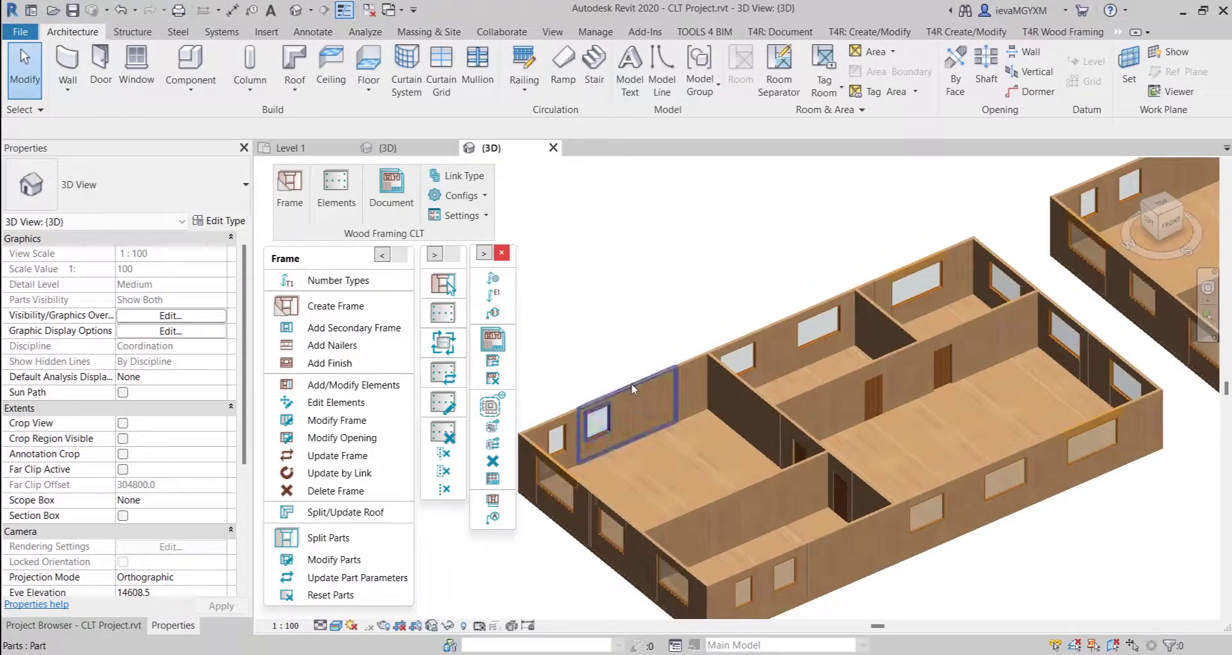
left_click(633, 389)
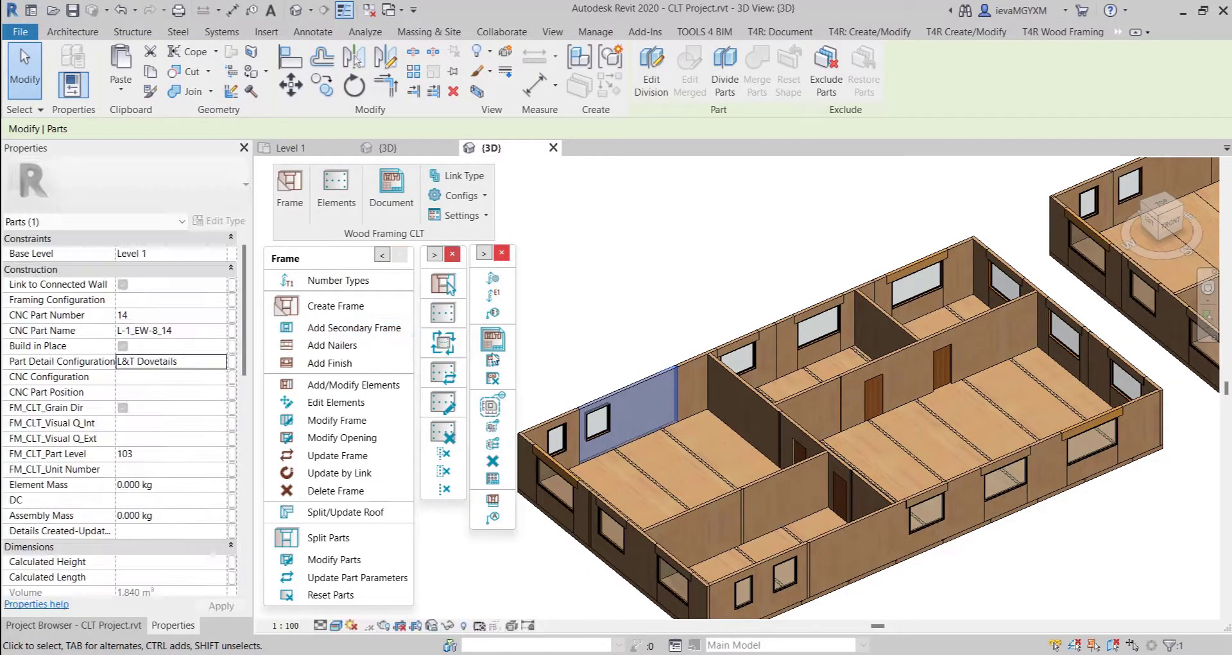
left_click(190, 359)
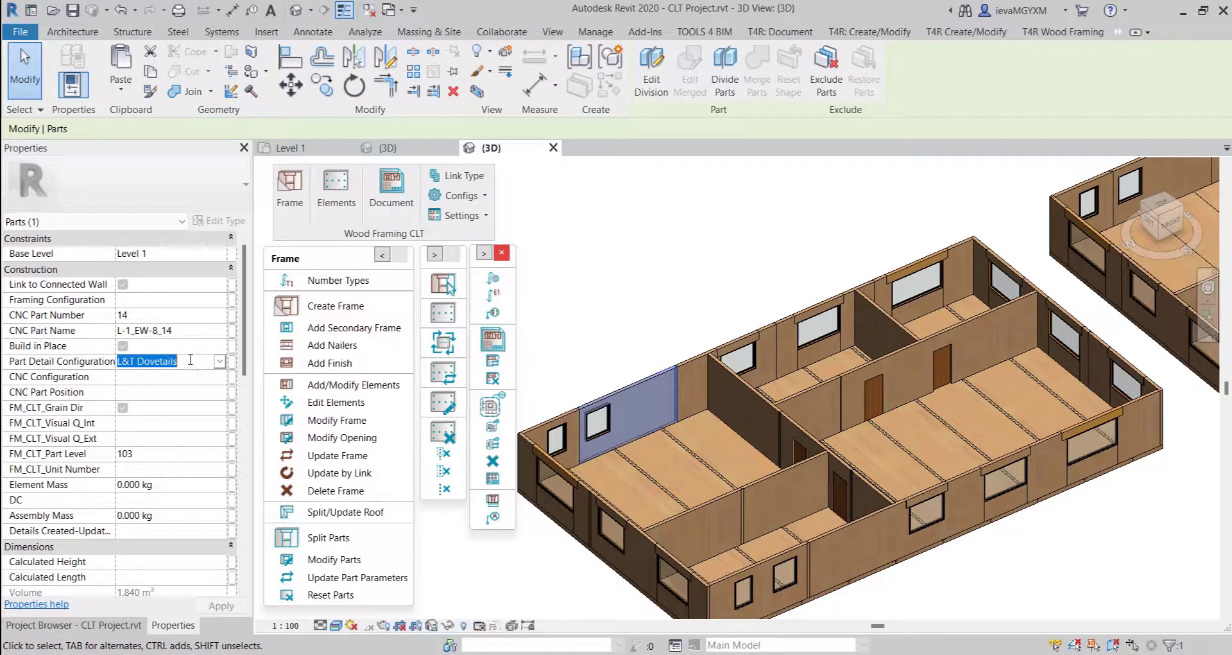
scroll(544, 278, "down", 5)
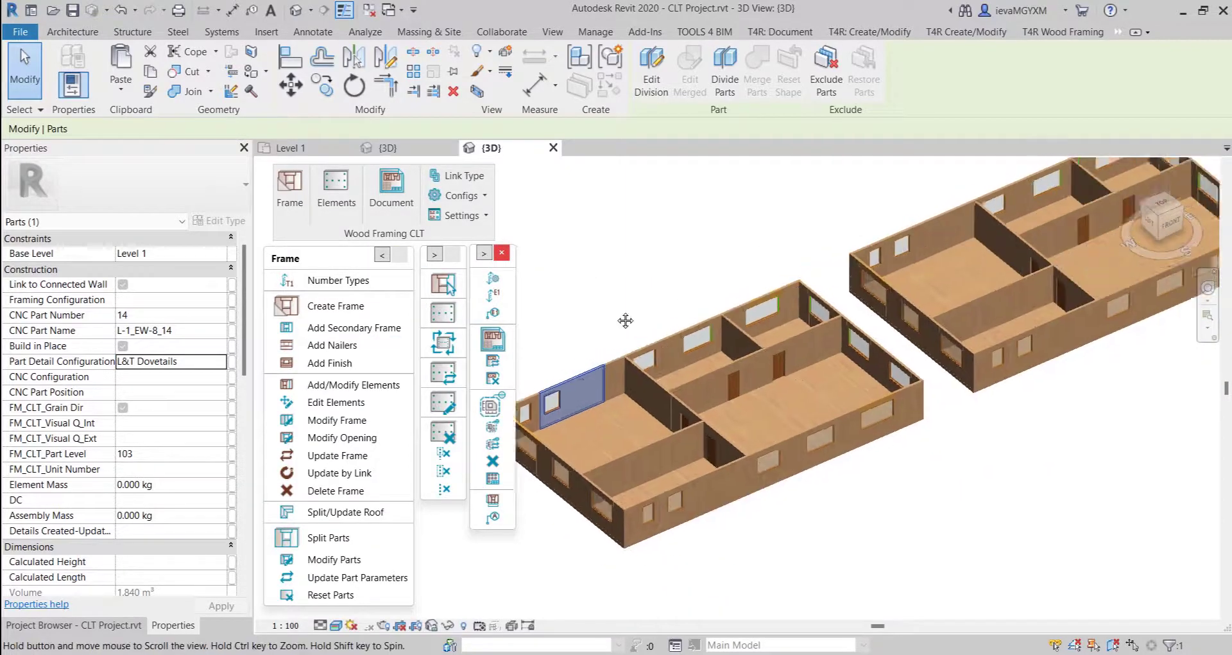
key("Escape")
scroll(678, 348, "up", 3)
left_click(686, 357)
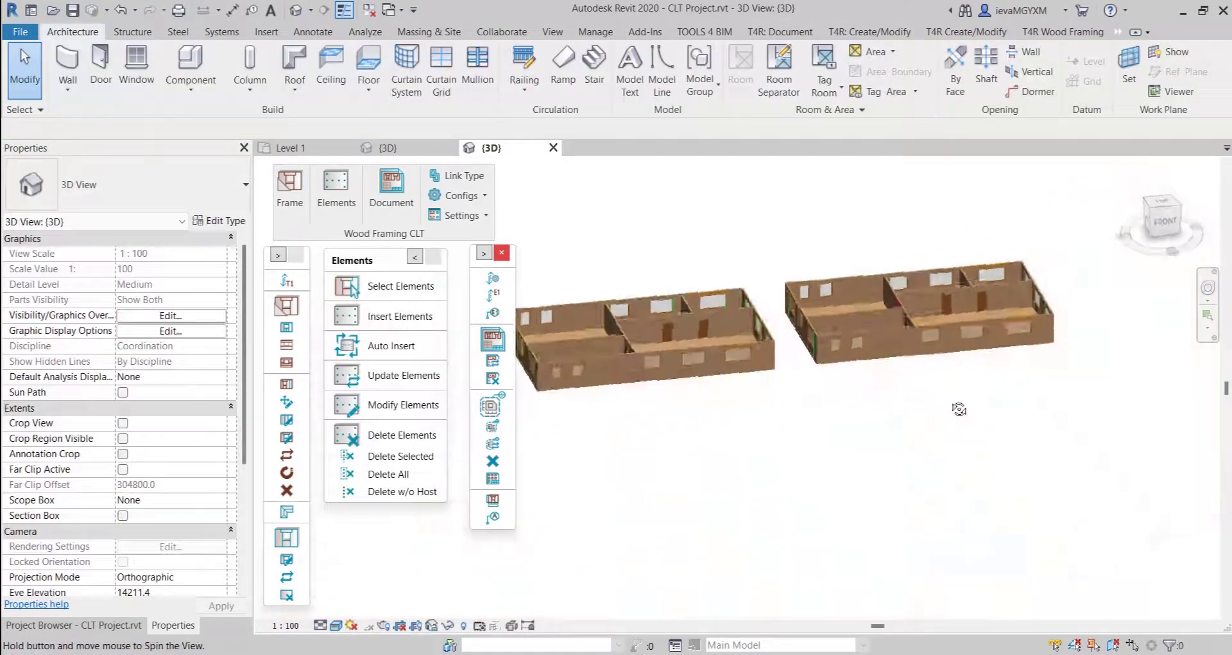
- Select the wall parts of both buildings from the front view, filter the selection to Parts, and run Auto Insert on them
middle_click_drag(959, 409, 917, 399, "shift")
left_click_drag(721, 394, 556, 428)
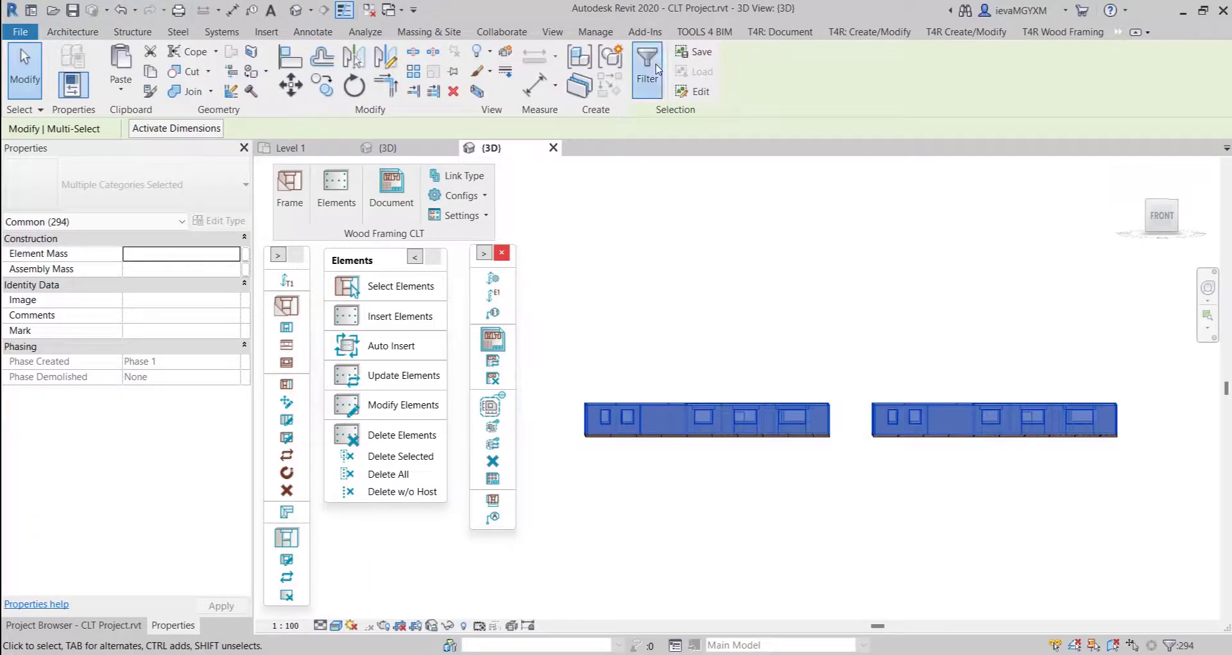
left_click(647, 71)
left_click(573, 450)
middle_click_drag(770, 338, 840, 512, "shift")
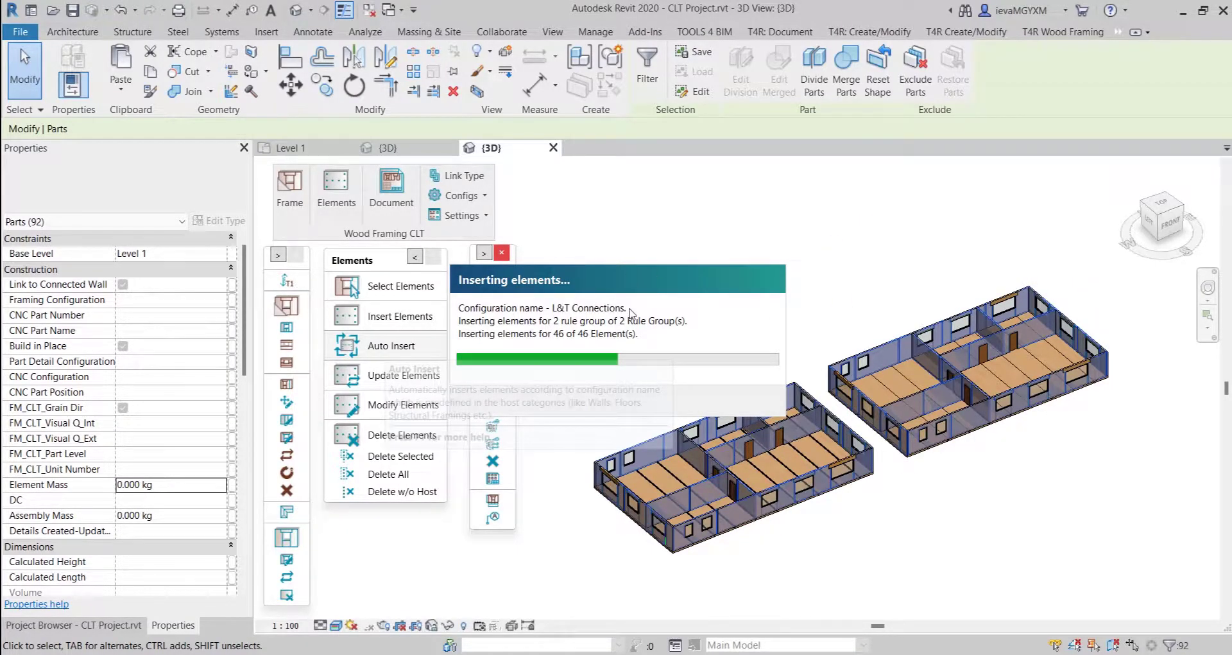
left_click(913, 506)
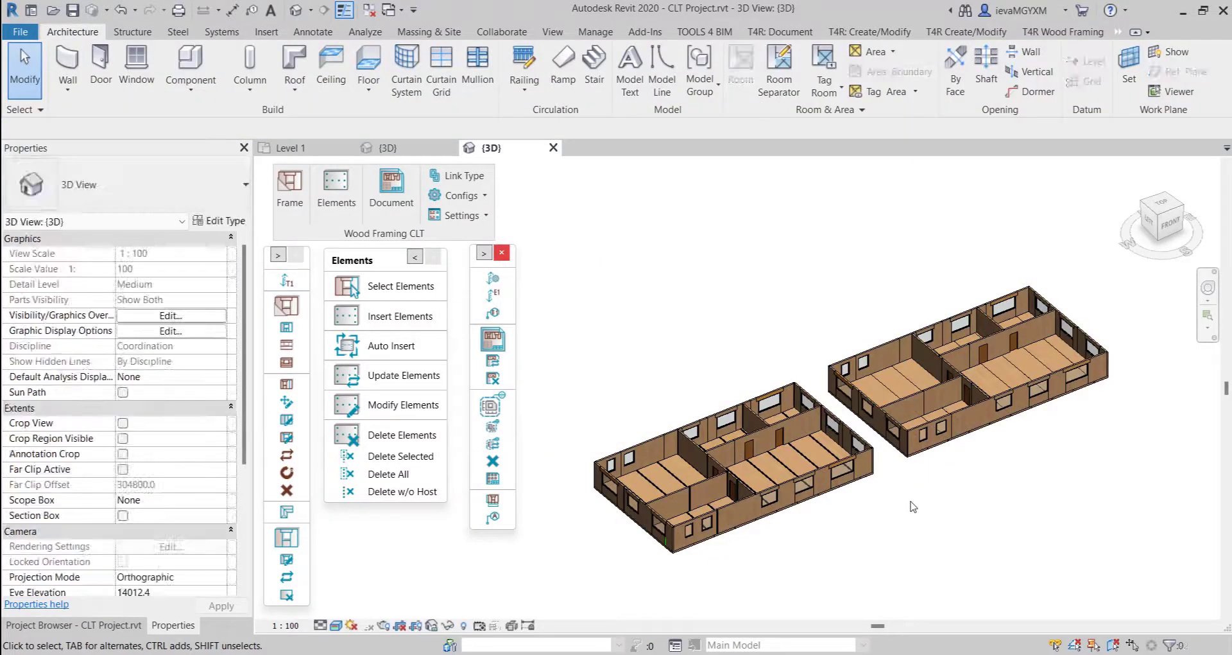
- Inspect the inserted dovetail connection and its cuts at the left exterior corner of the Board&Dovetails building
scroll(714, 531, "up", 8)
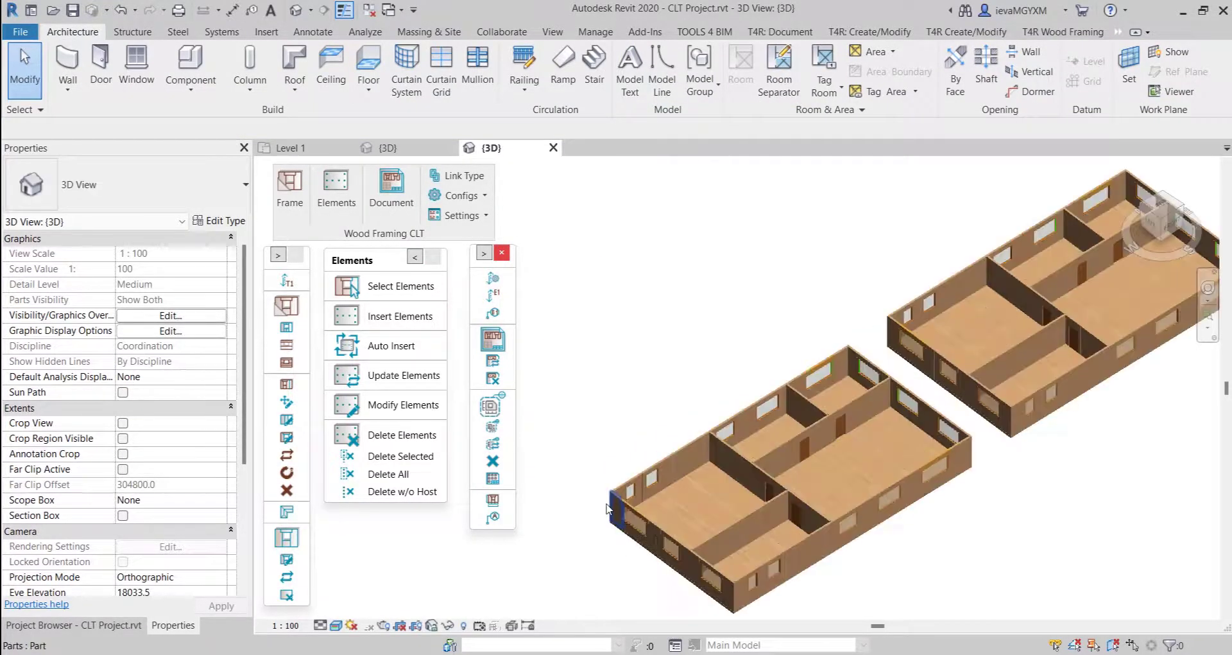
scroll(667, 450, "up", 3)
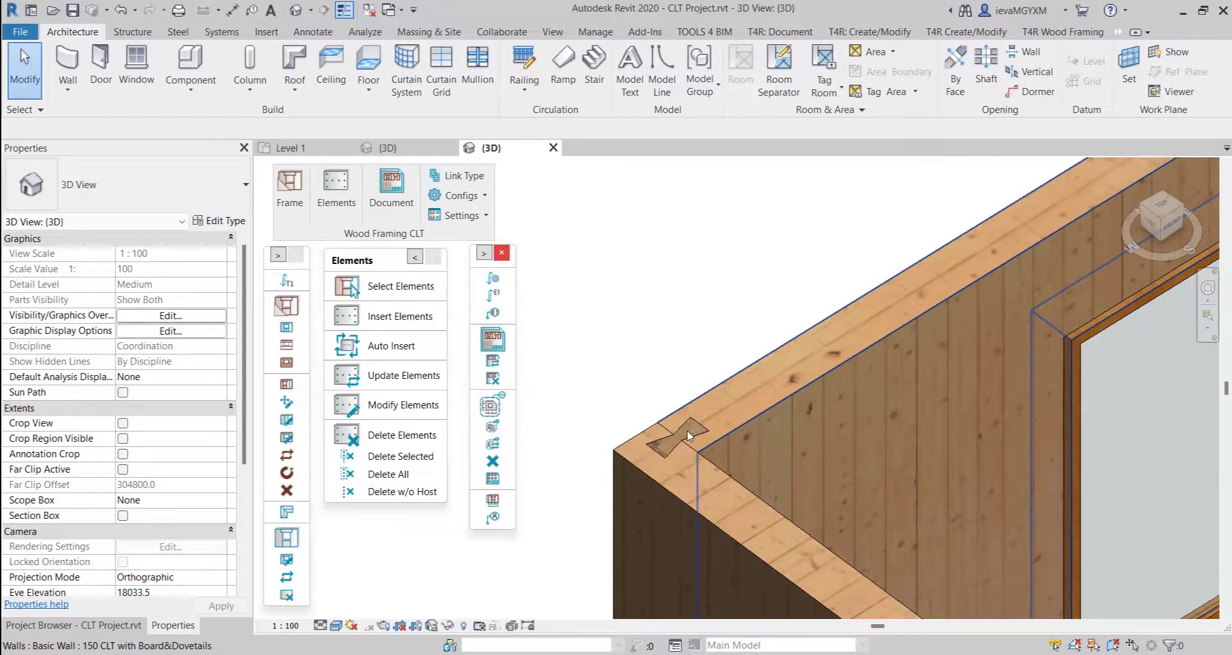
scroll(687, 434, "up", 1)
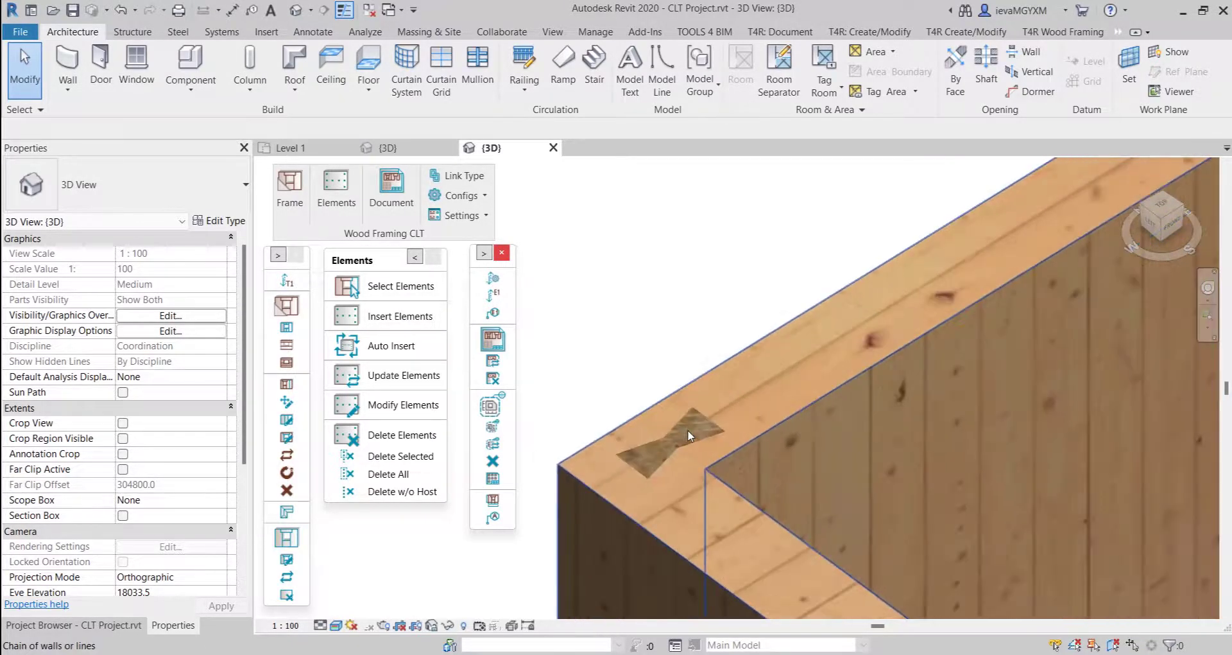
left_click(647, 478)
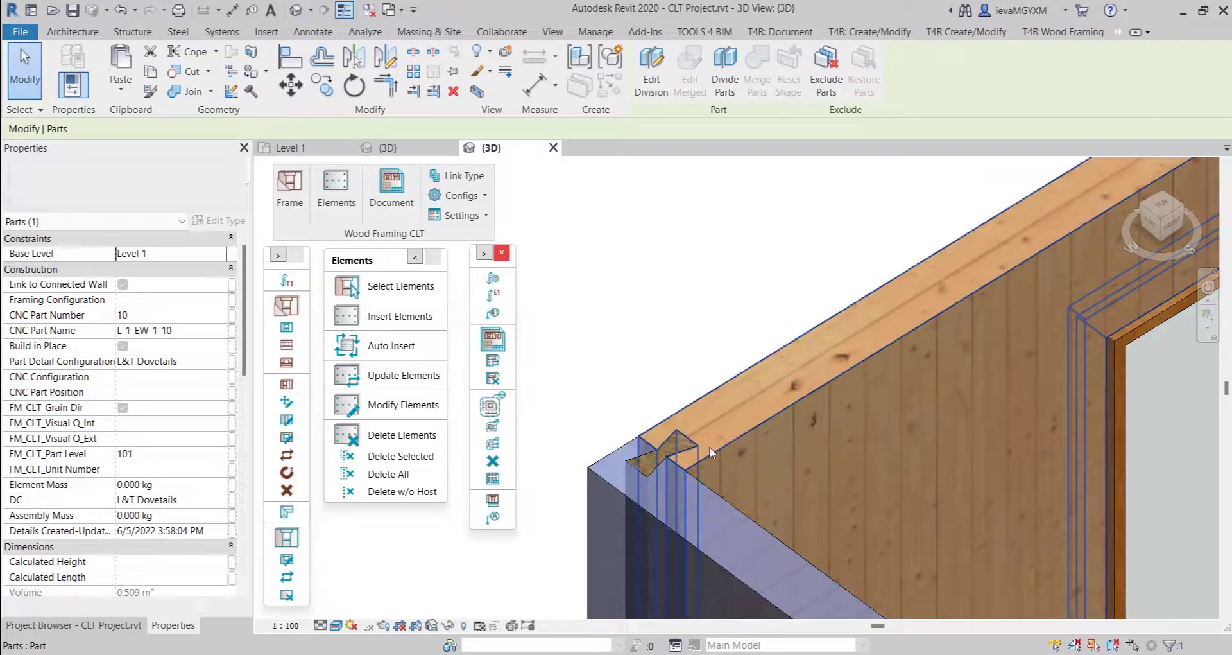
left_click(710, 446)
- Inspect the dovetails at the rear exterior corner and where an interior wall meets the rear exterior wall
scroll(660, 466, "down", 6)
scroll(989, 276, "up", 3)
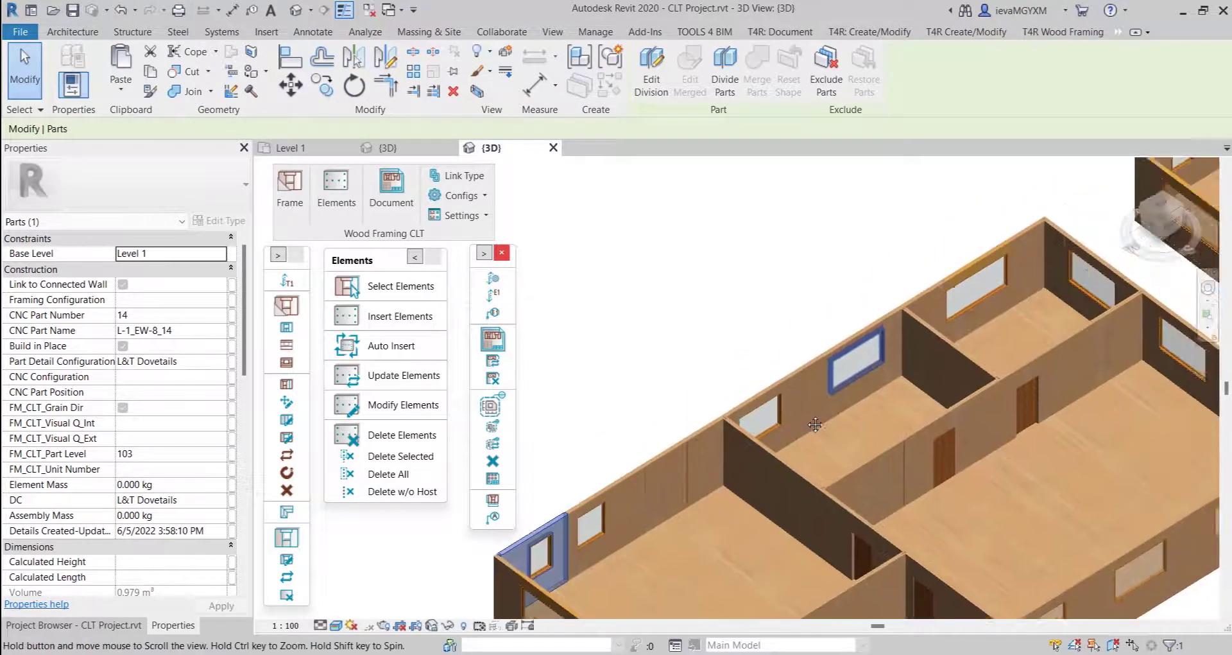
scroll(989, 276, "up", 8)
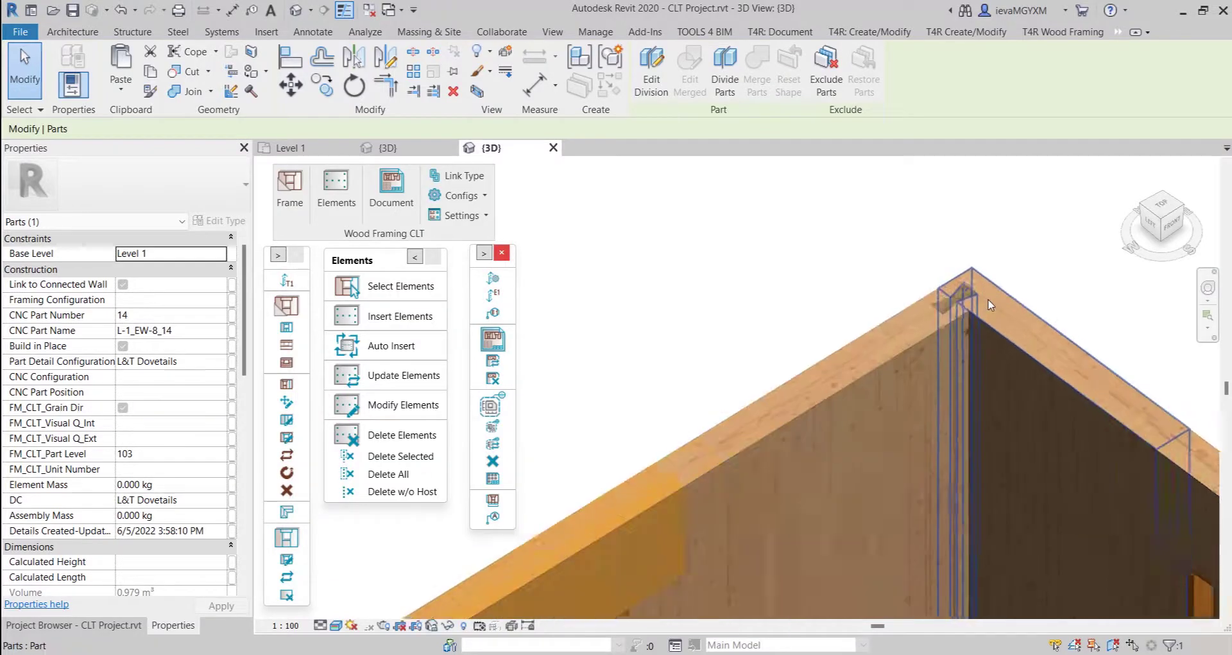
left_click(1027, 264)
scroll(962, 334, "down", 5)
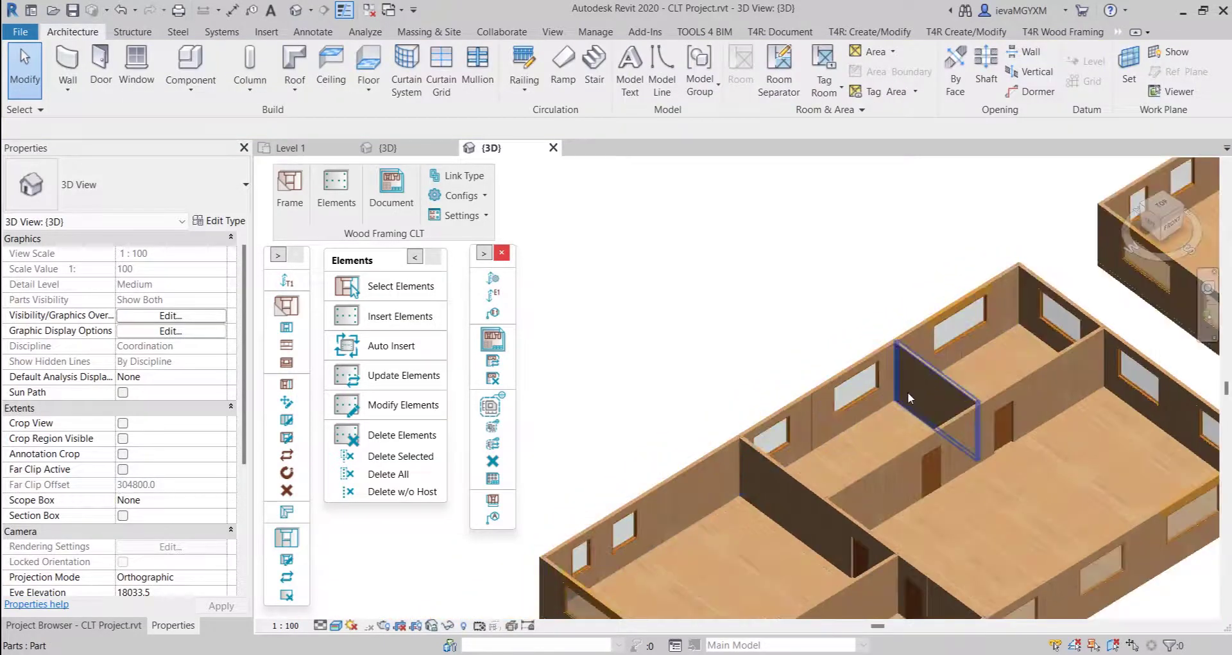
scroll(697, 481, "up", 8)
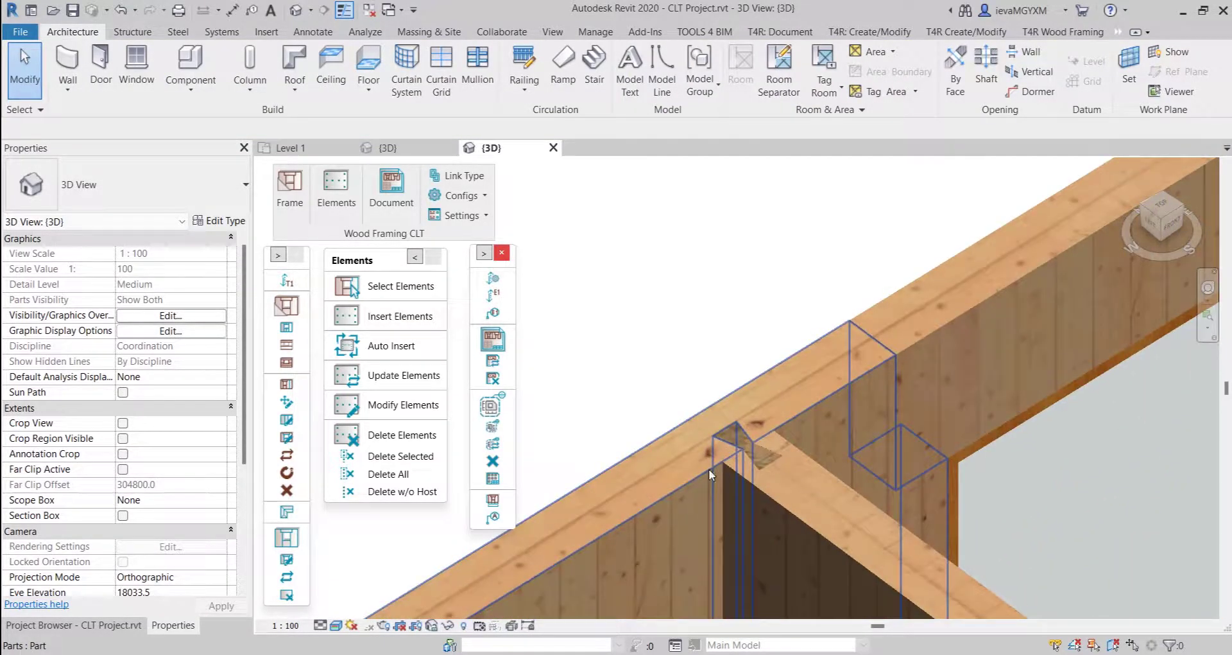
left_click(696, 483)
- Temporarily isolate the rear wall's corner panel, examine its dovetail cut, and restore the view of both buildings
scroll(695, 483, "down", 7)
scroll(572, 345, "up", 5)
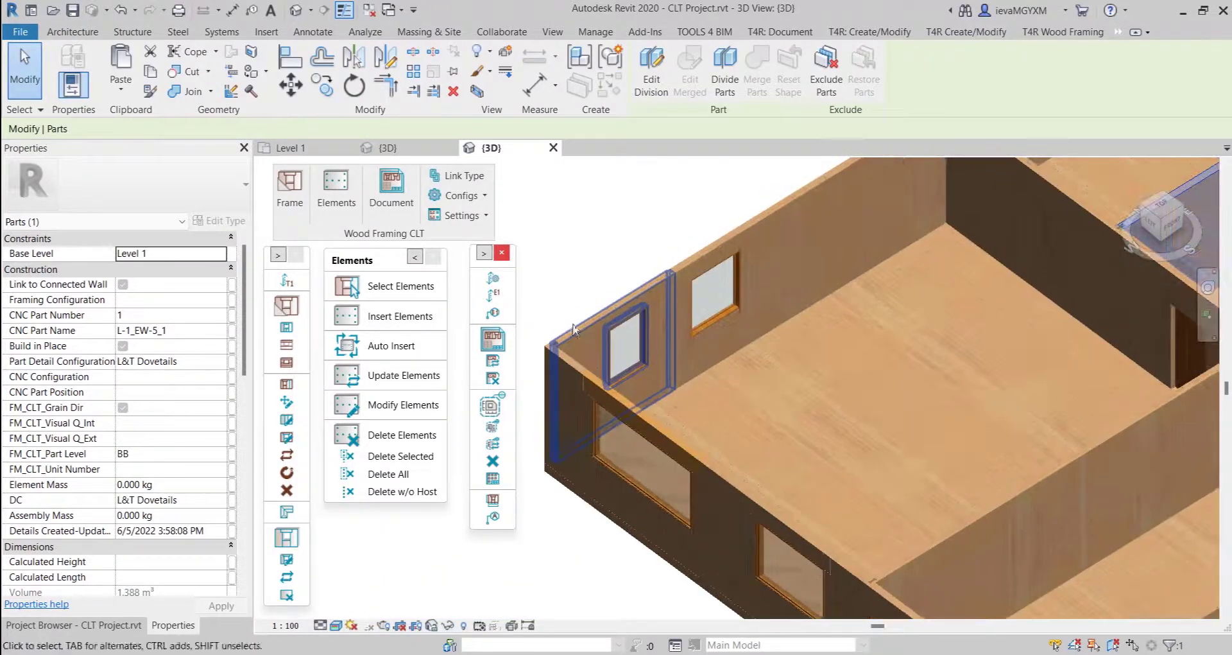
left_click(572, 344)
middle_click_drag(577, 314, 683, 317)
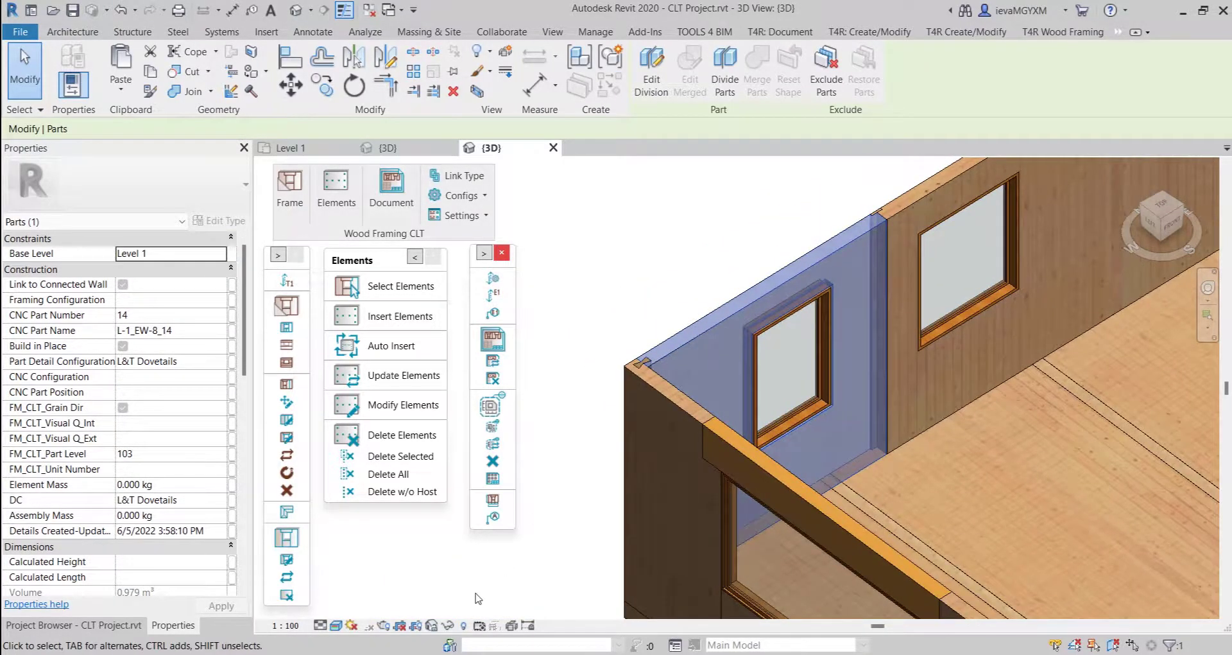
left_click(450, 625)
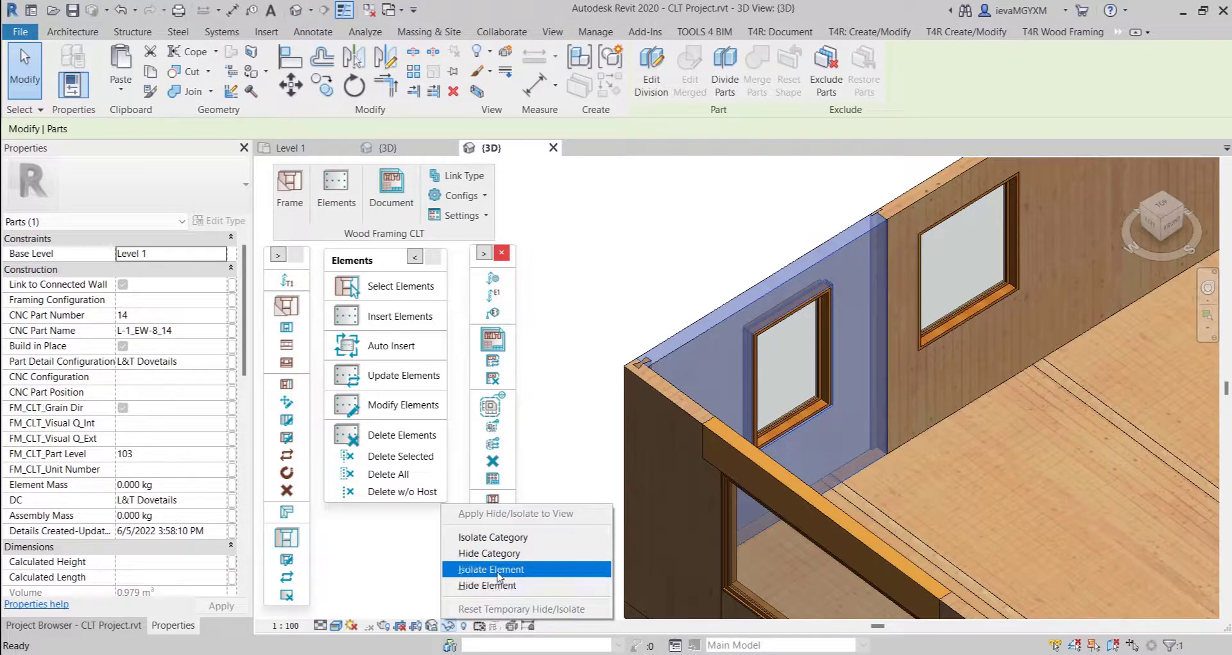
left_click(499, 570)
scroll(642, 357, "up", 3)
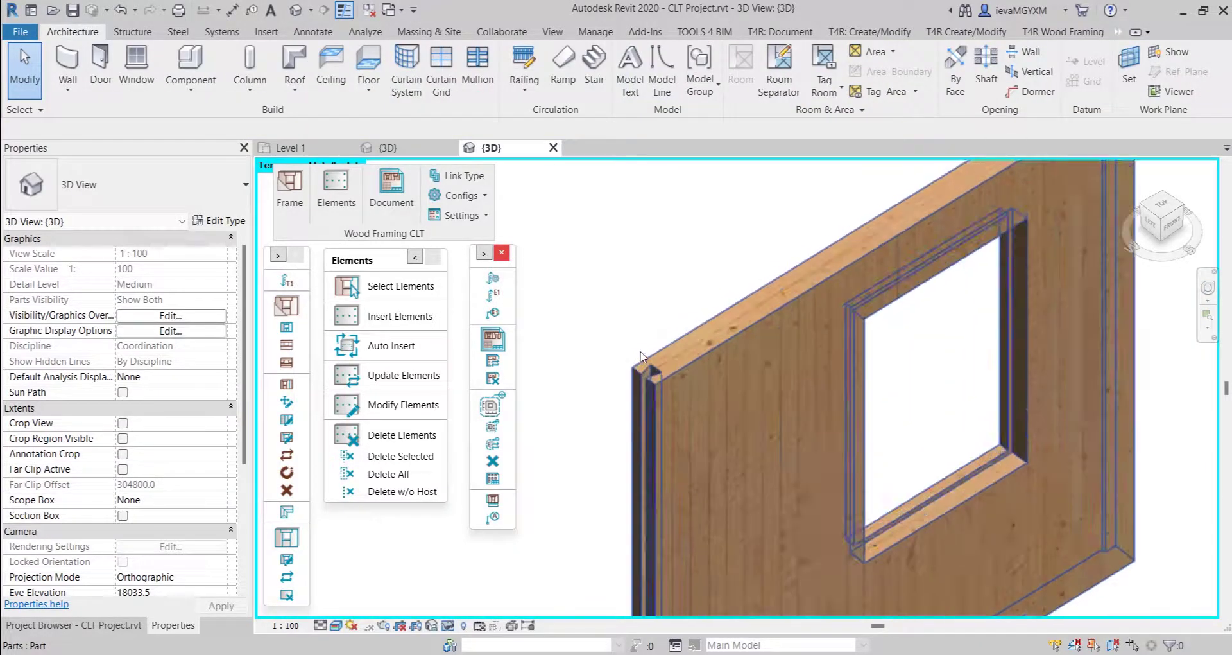
scroll(645, 363, "up", 2)
scroll(650, 371, "down", 5)
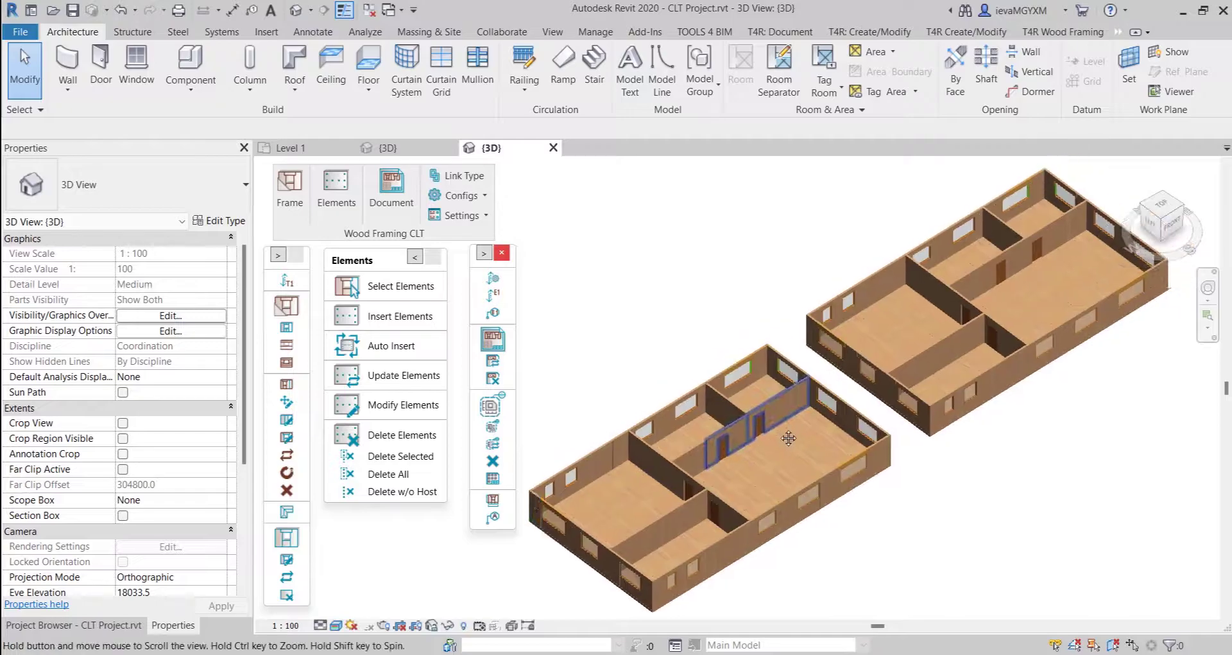
middle_click_drag(787, 437, 747, 460)
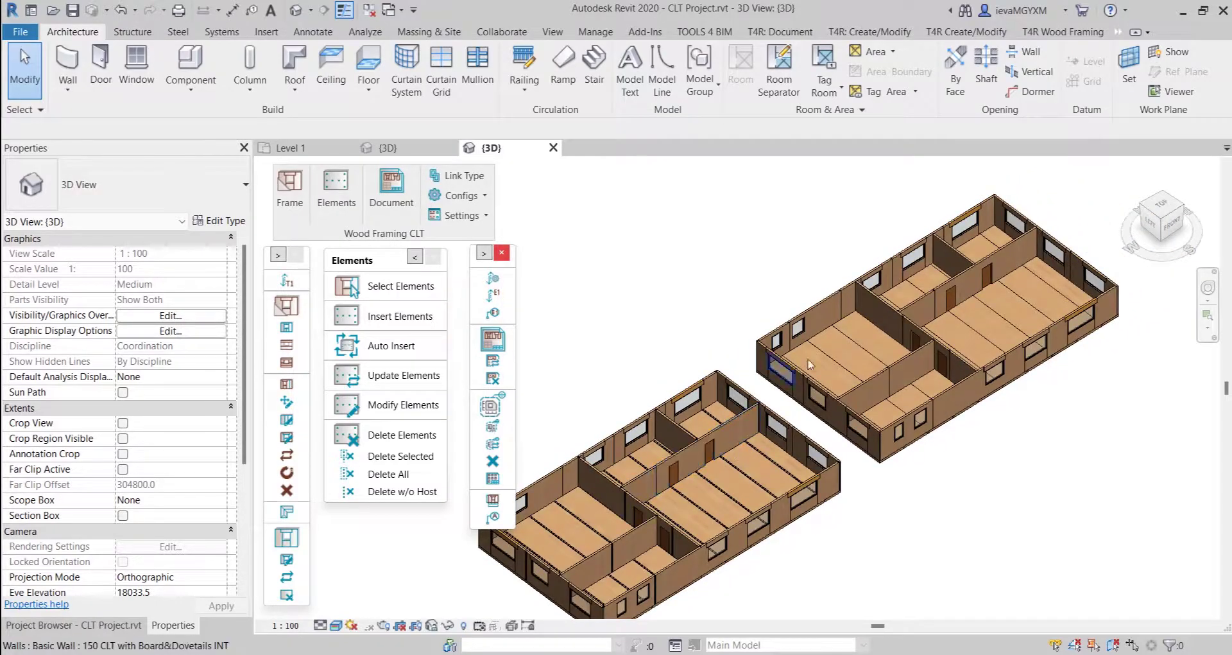
- Inspect the left corner wall panel of the Half_Lap building and select the M_CLT_LB Conection 150x70x30 inserted there
scroll(808, 358, "up", 6)
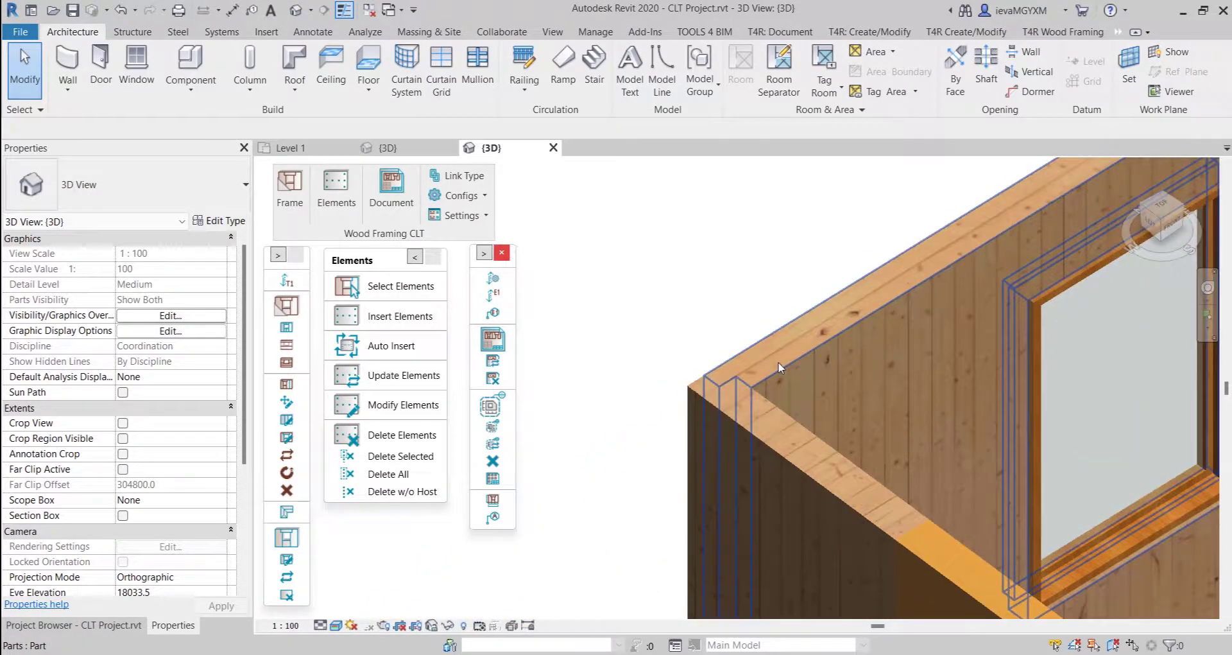
left_click(778, 363)
scroll(707, 401, "up", 3)
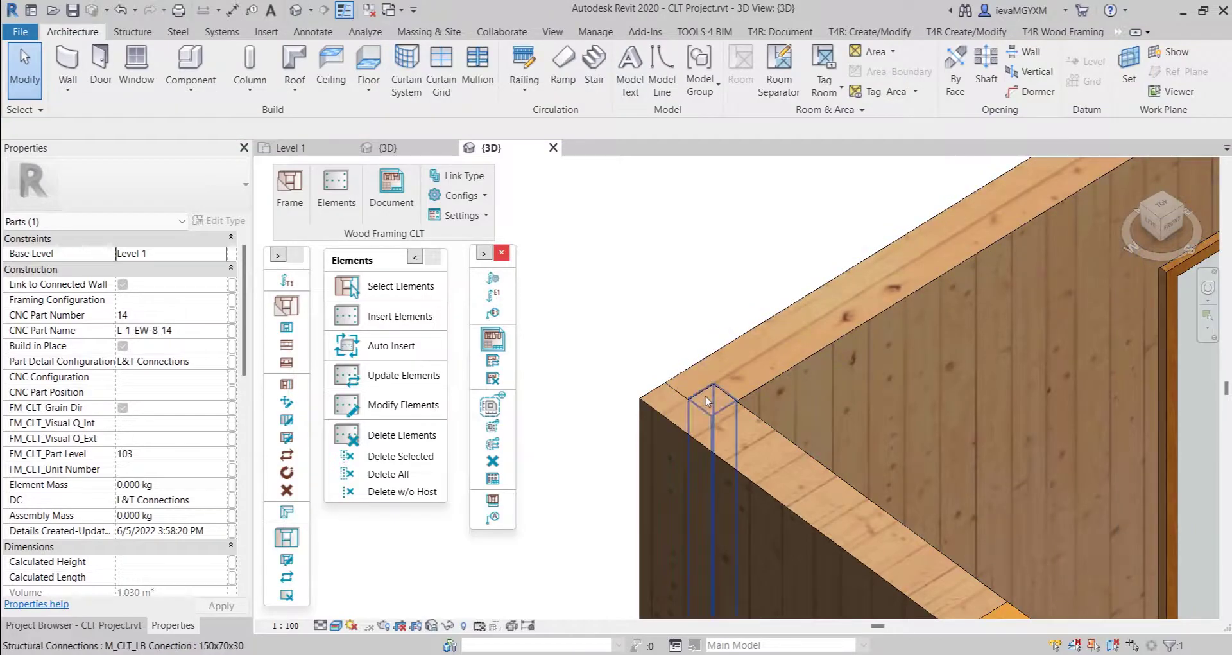
left_click(706, 398)
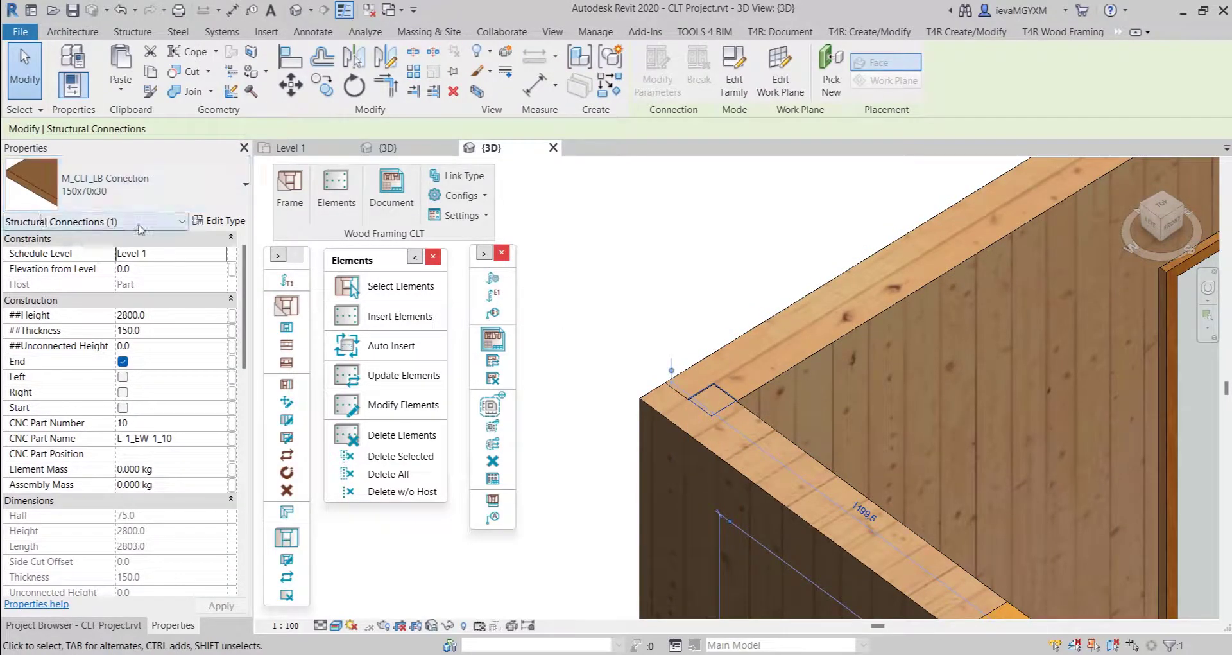
- Inspect the Half_Lap wall panels at the left corner and where an interior wall meets the exterior wall
key("Escape")
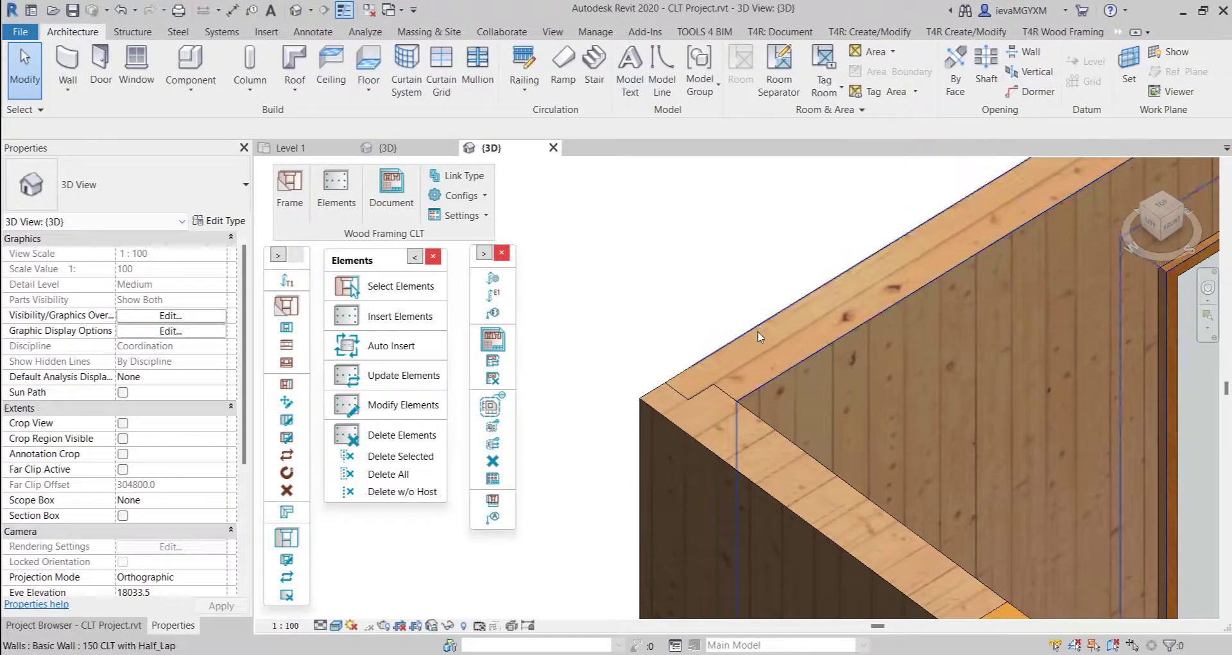
left_click(756, 326)
scroll(756, 326, "down", 8)
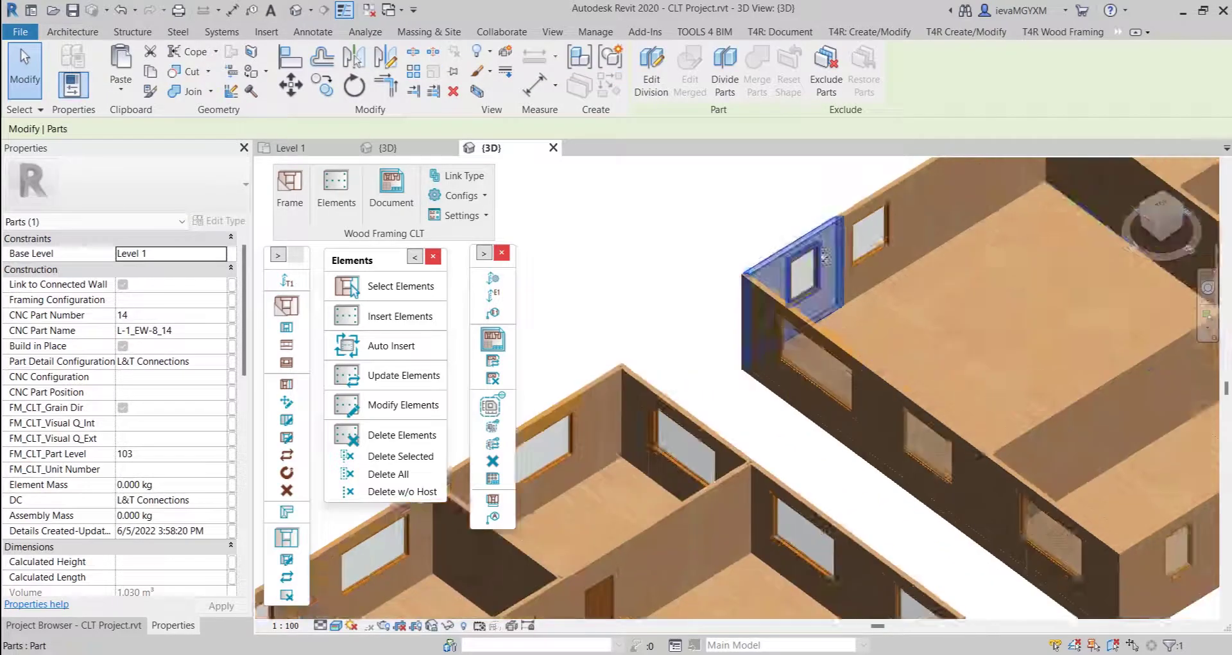
scroll(861, 282, "up", 10)
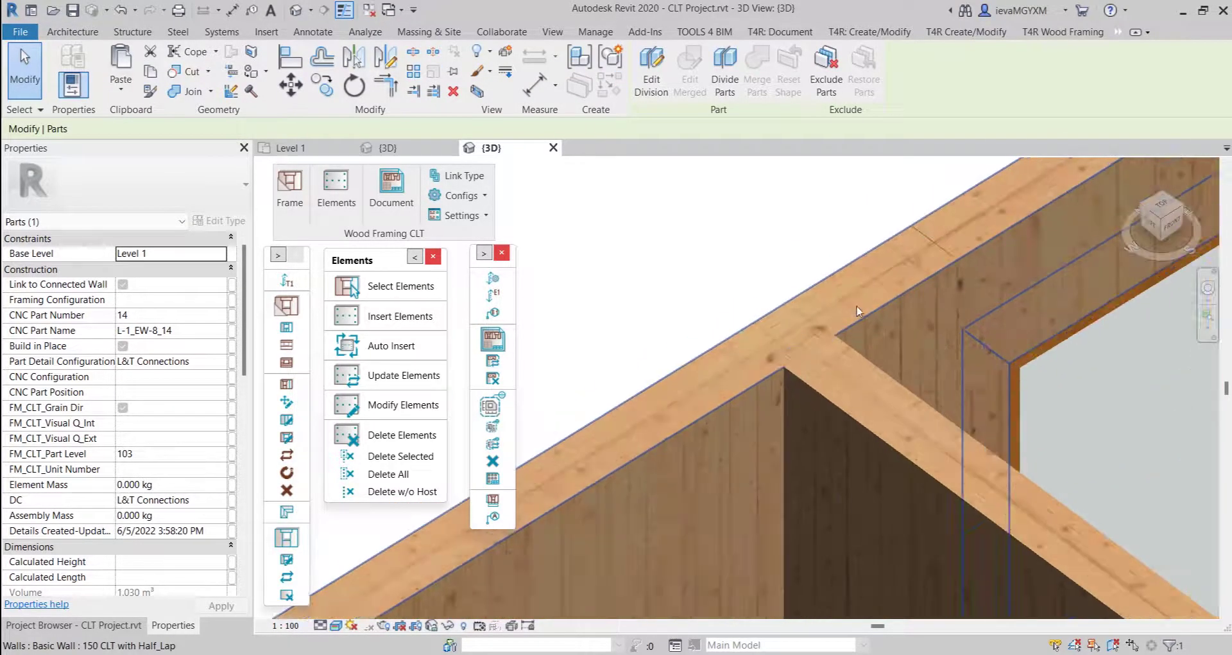
left_click(863, 309)
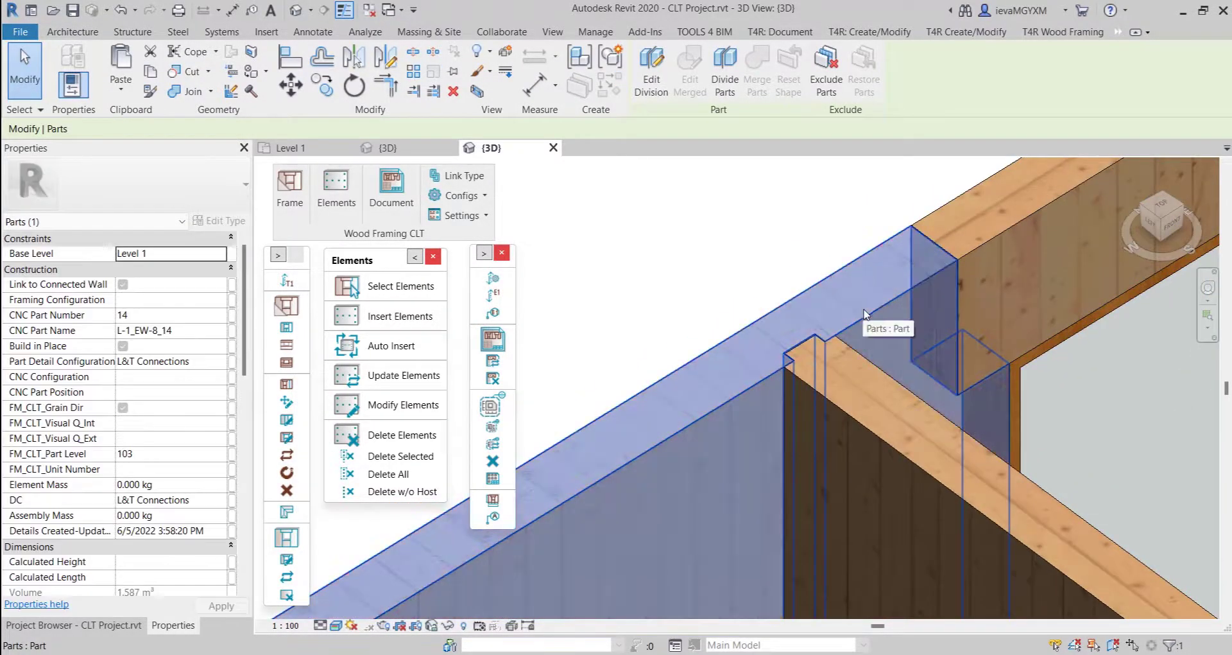
left_click(805, 234)
- Temporarily isolate the exterior wall panel at the long interior wall's end and examine its half-lap cuts from several sides
scroll(724, 420, "down", 8)
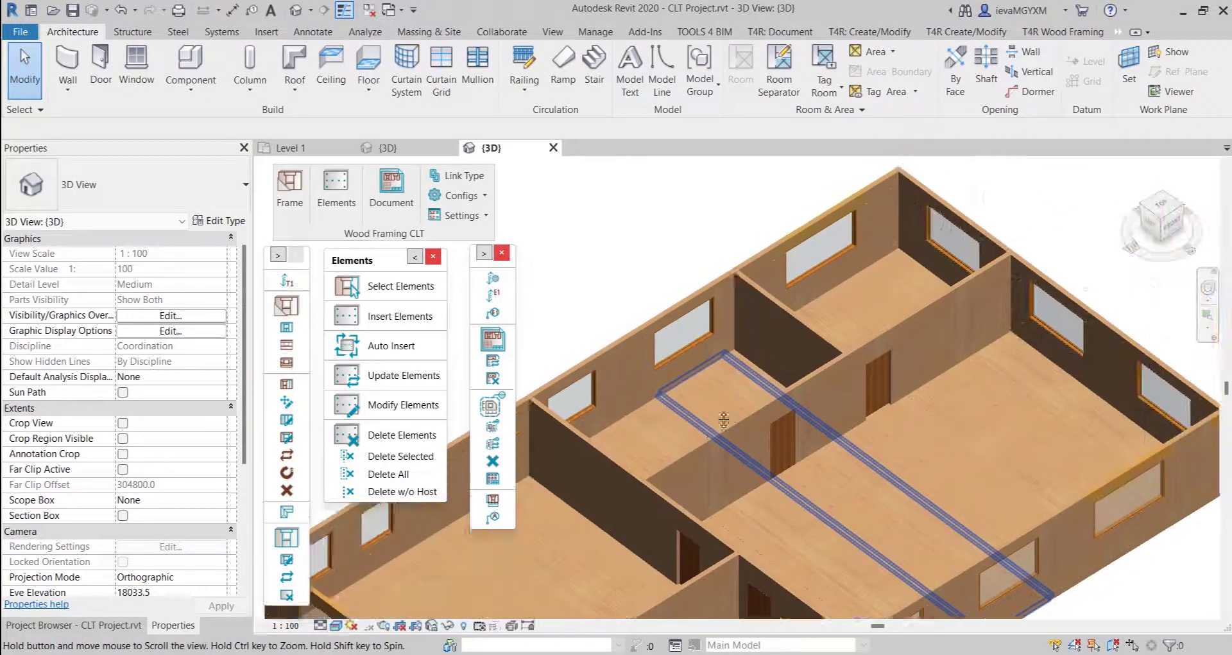
scroll(724, 420, "down", 3)
left_click(1078, 283)
middle_click_drag(1078, 283, 1036, 292, "shift")
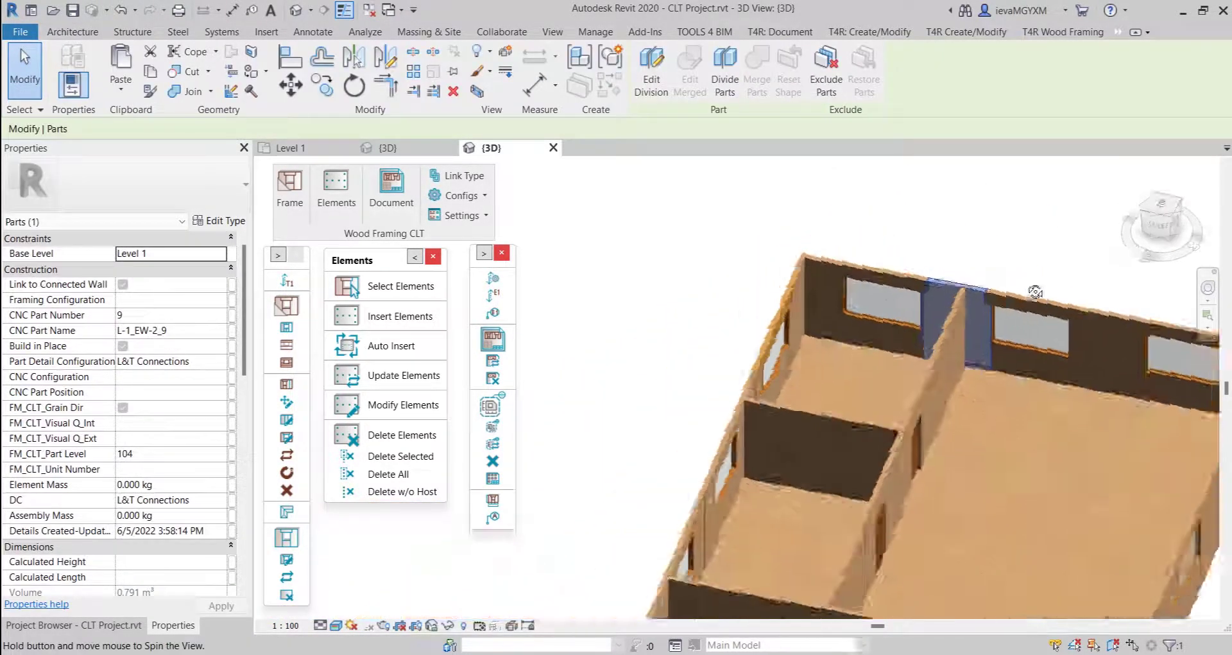
scroll(1036, 292, "up", 5)
left_click(449, 624)
left_click(488, 572)
left_click(947, 337)
middle_click_drag(946, 337, 947, 337, "shift")
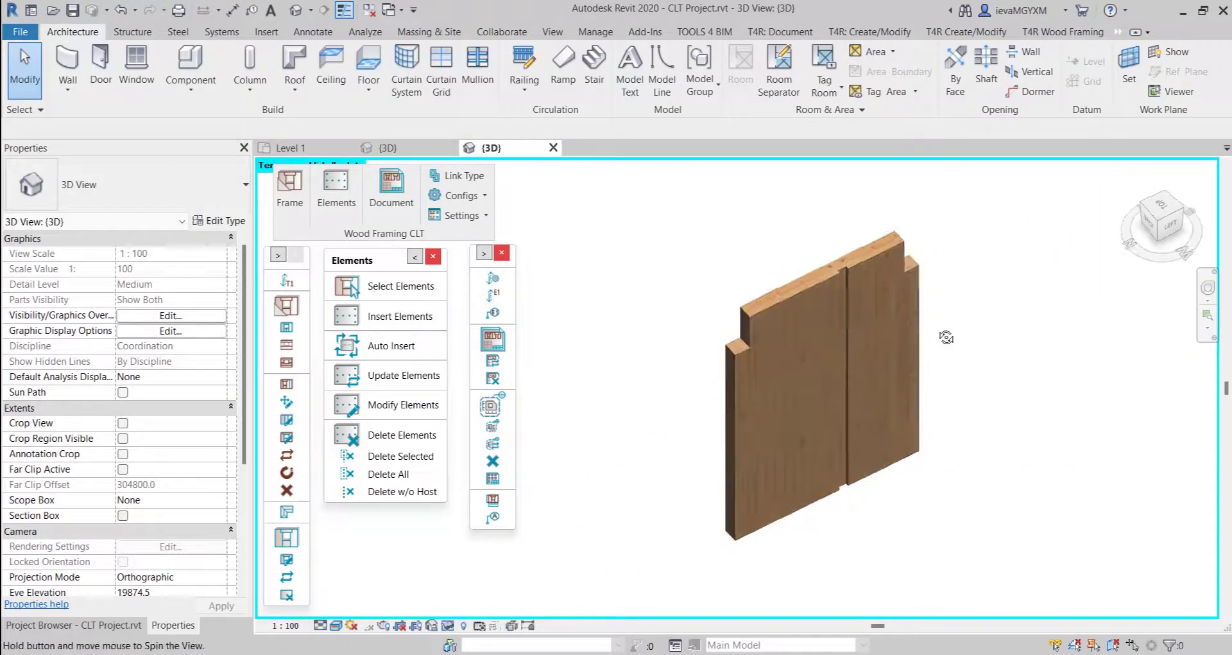
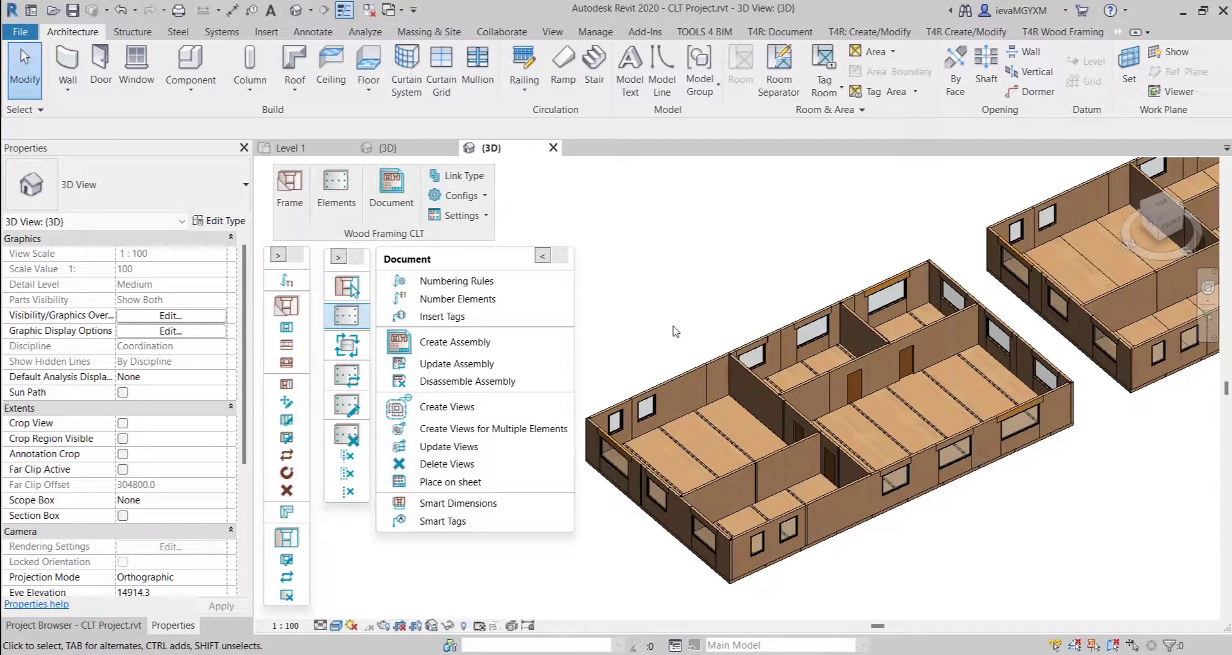
- Select the whole Half_Lap building and filter the selection to the Parts category only
left_click(671, 388)
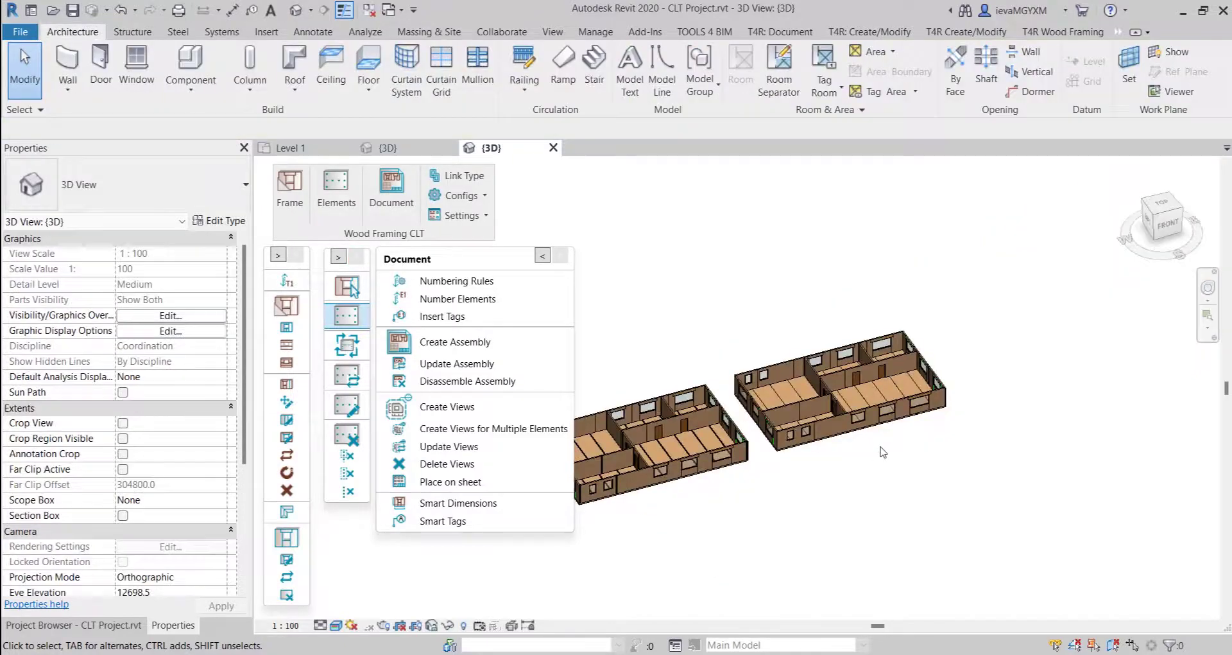
middle_click_drag(898, 360, 990, 279, "shift")
left_click_drag(927, 295, 727, 444)
left_click(647, 70)
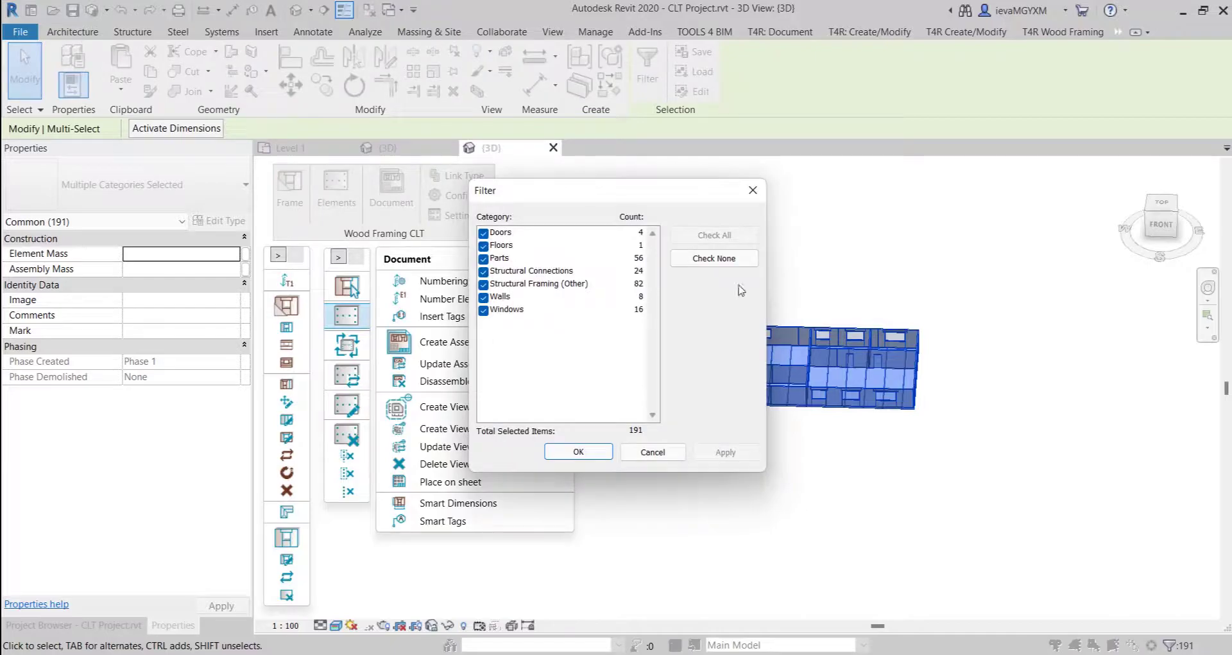
left_click(738, 260)
left_click(483, 258)
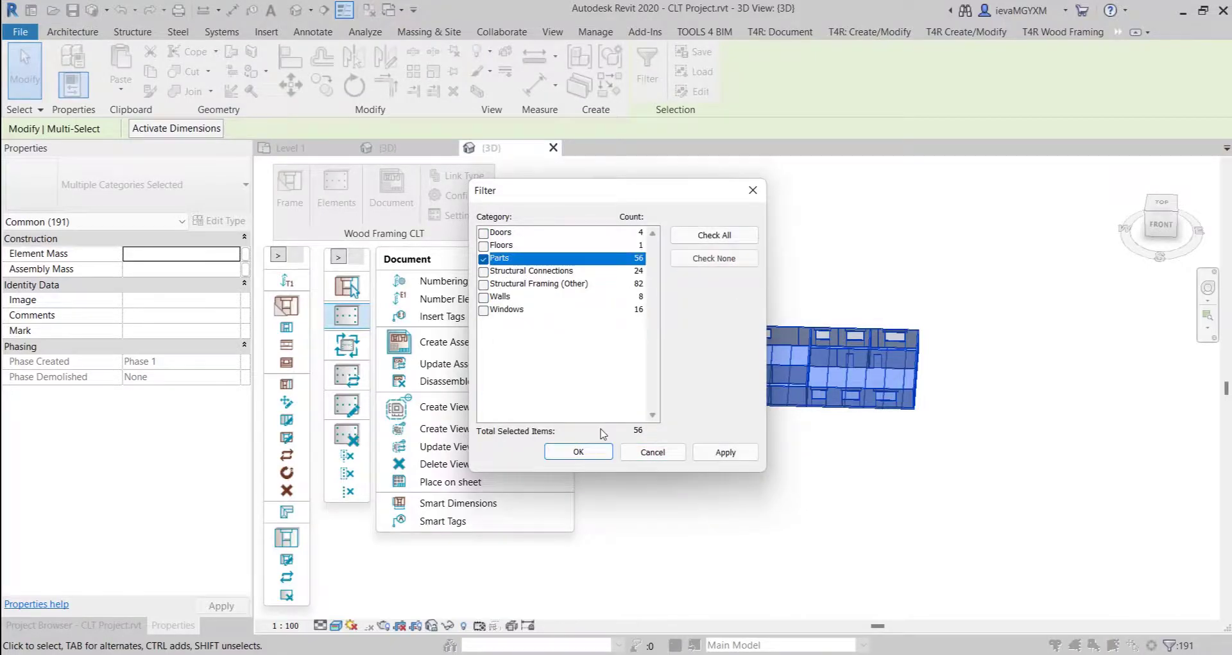
left_click(577, 452)
middle_click_drag(785, 452, 809, 488, "shift")
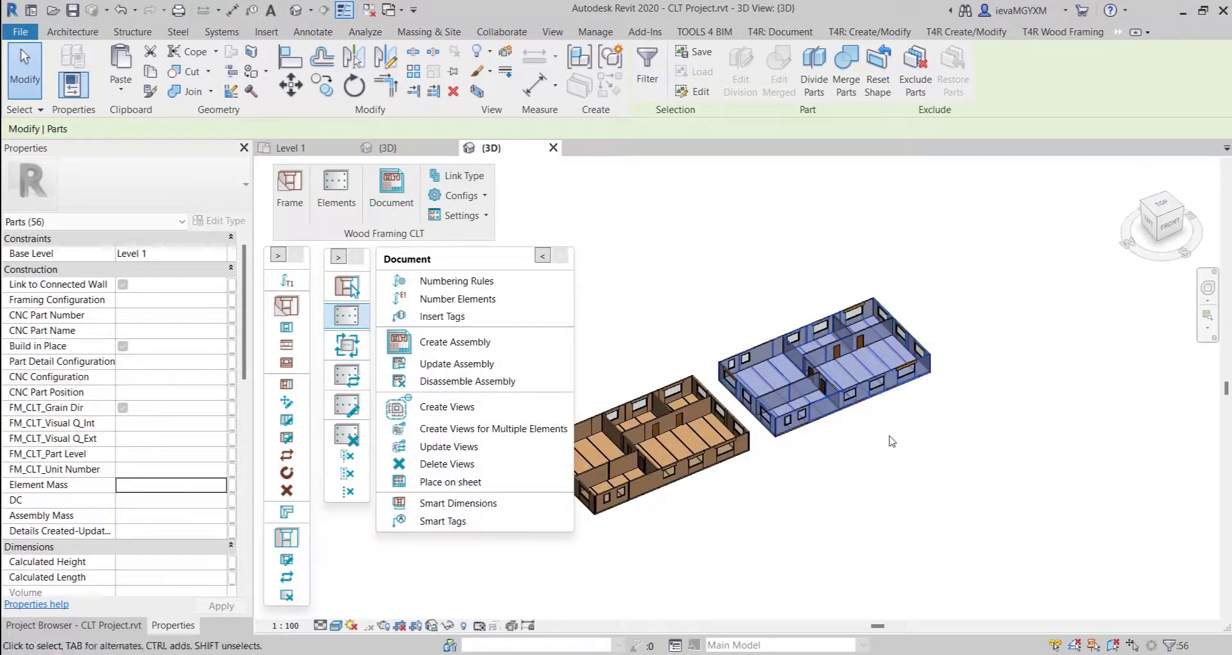
- Set the selected parts' FM_CLT_Unit Number to U1, FM_CLT_Visual Q_Int to V-int and FM_CLT_Visual Q_Ext to V-ext
left_click(127, 469)
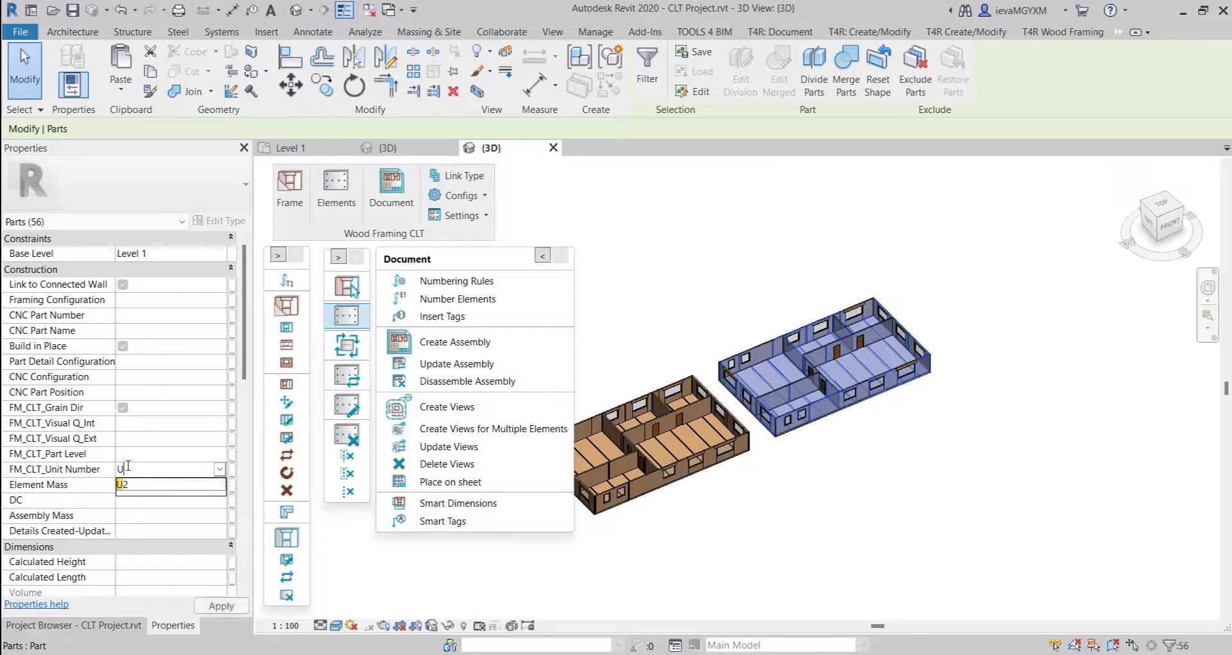
type("U1")
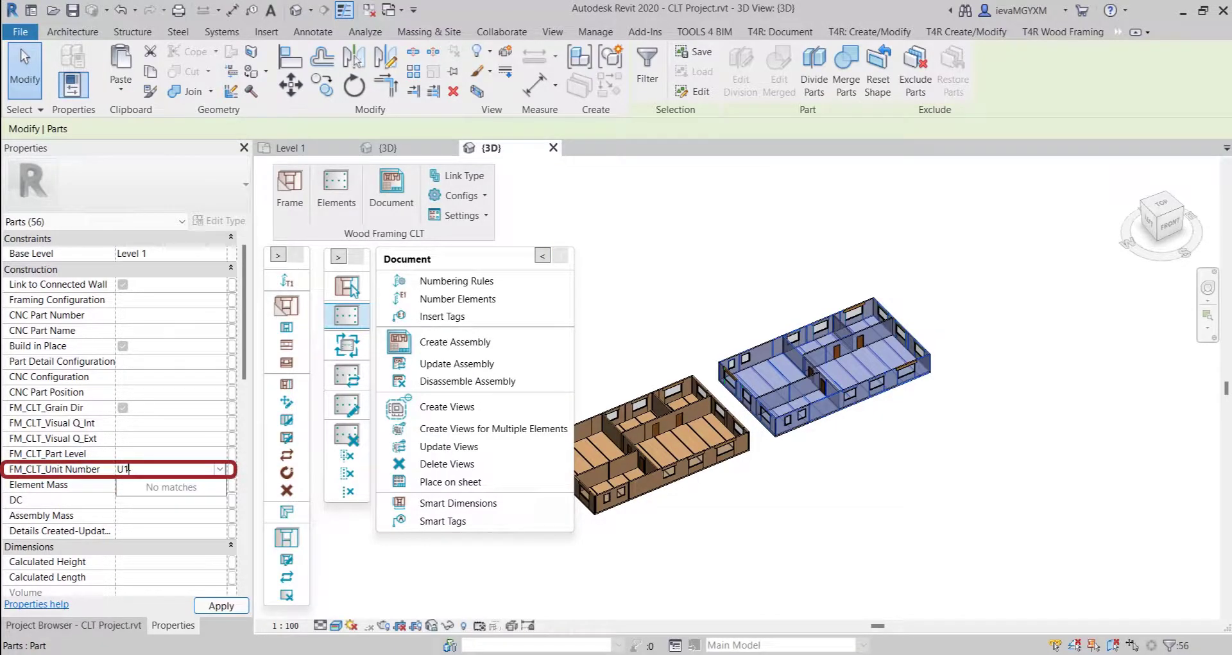
left_click(132, 425)
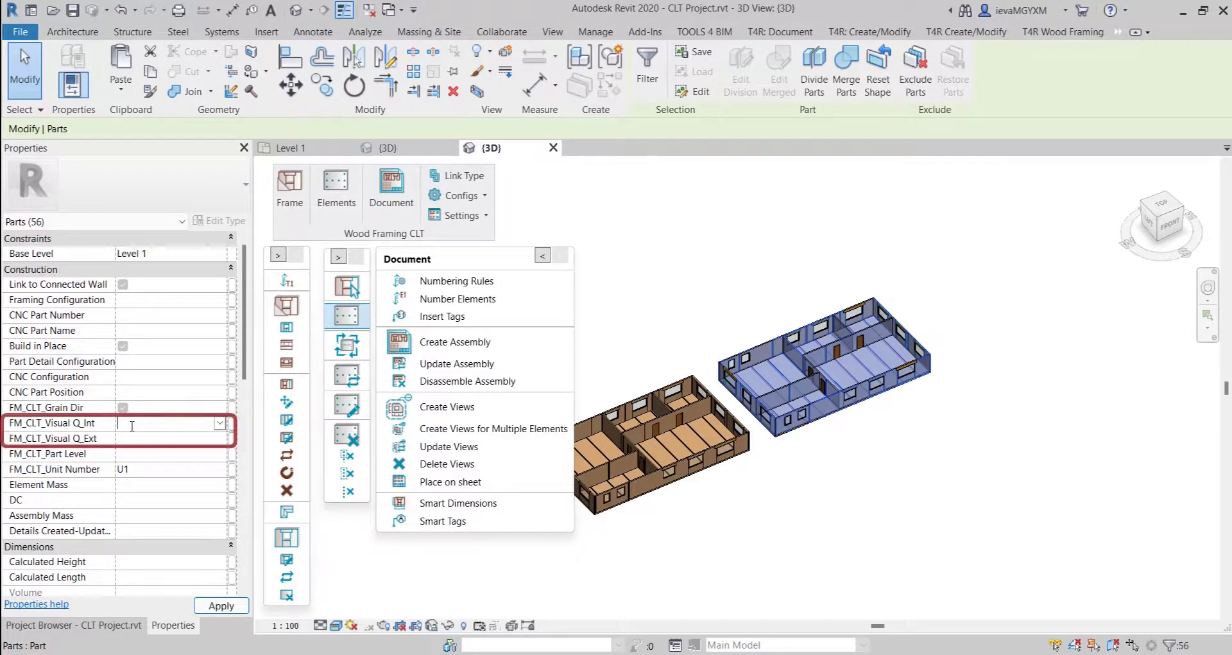
type("V-int")
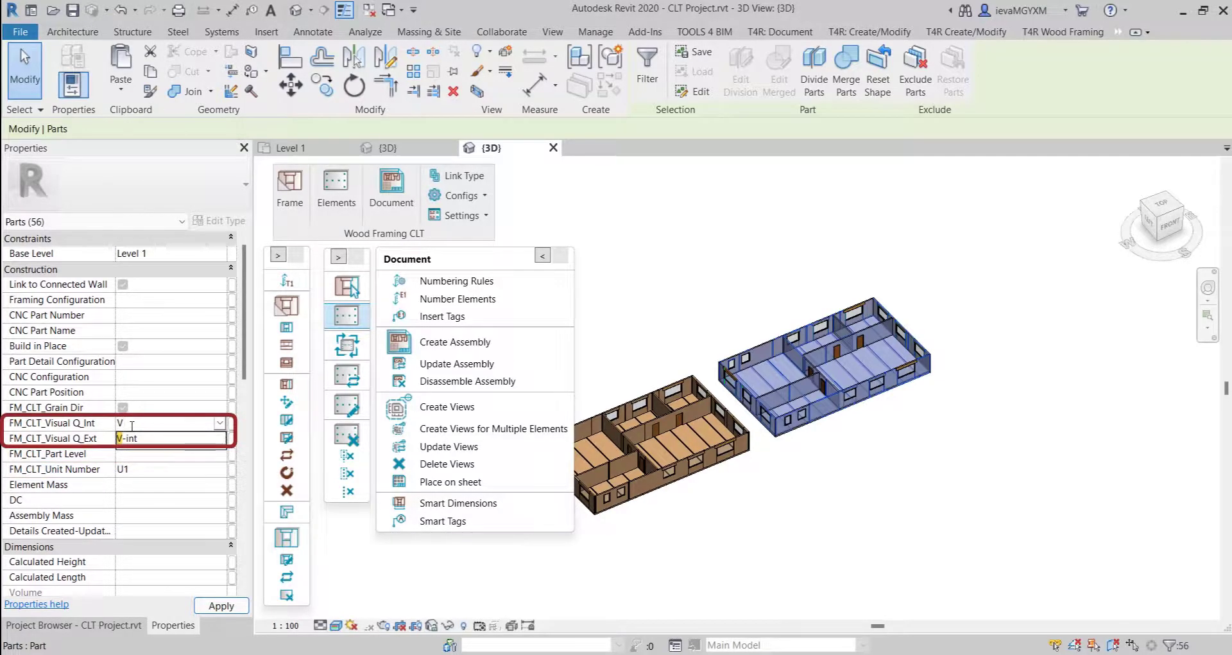
left_click(136, 440)
left_click(146, 438)
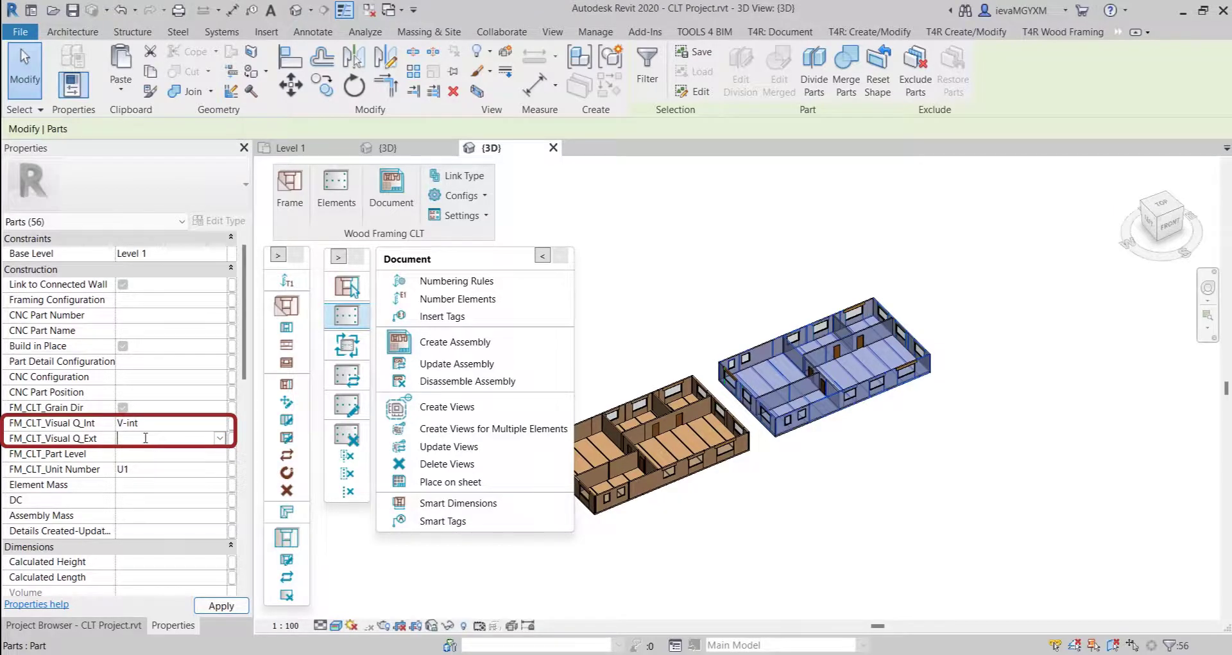
type("V-ext")
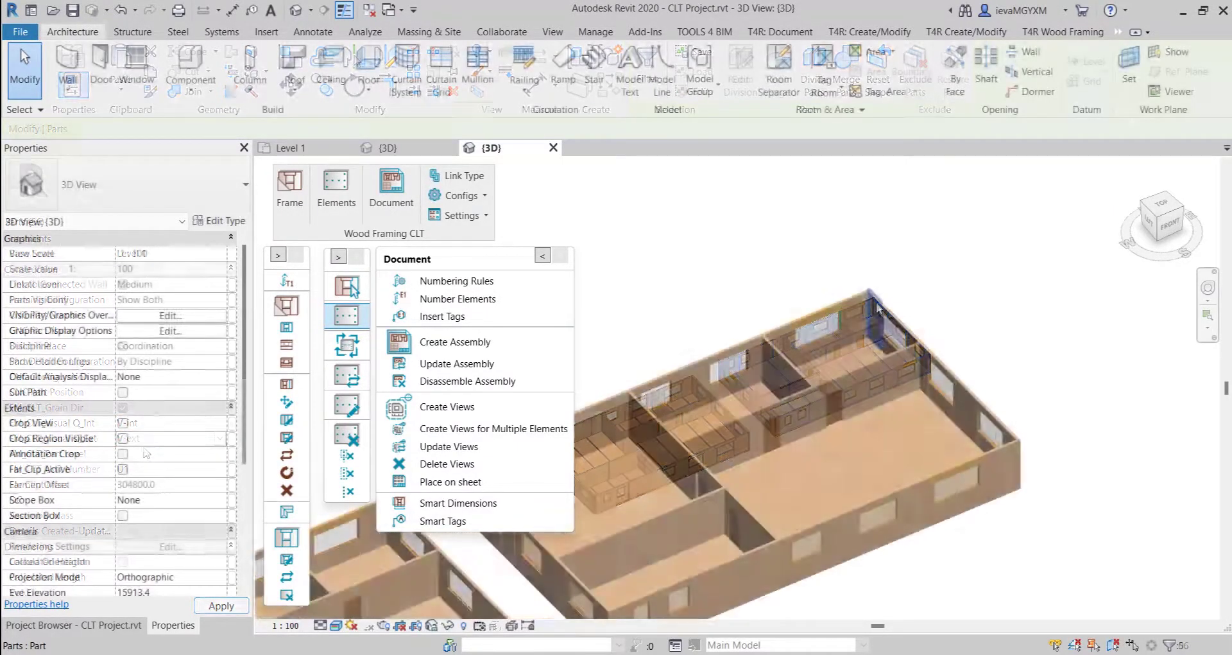
- Enable FM_CLT_Grain Dir for the exterior wall panel between two windows at the long interior wall's end
scroll(801, 339, "up", 5)
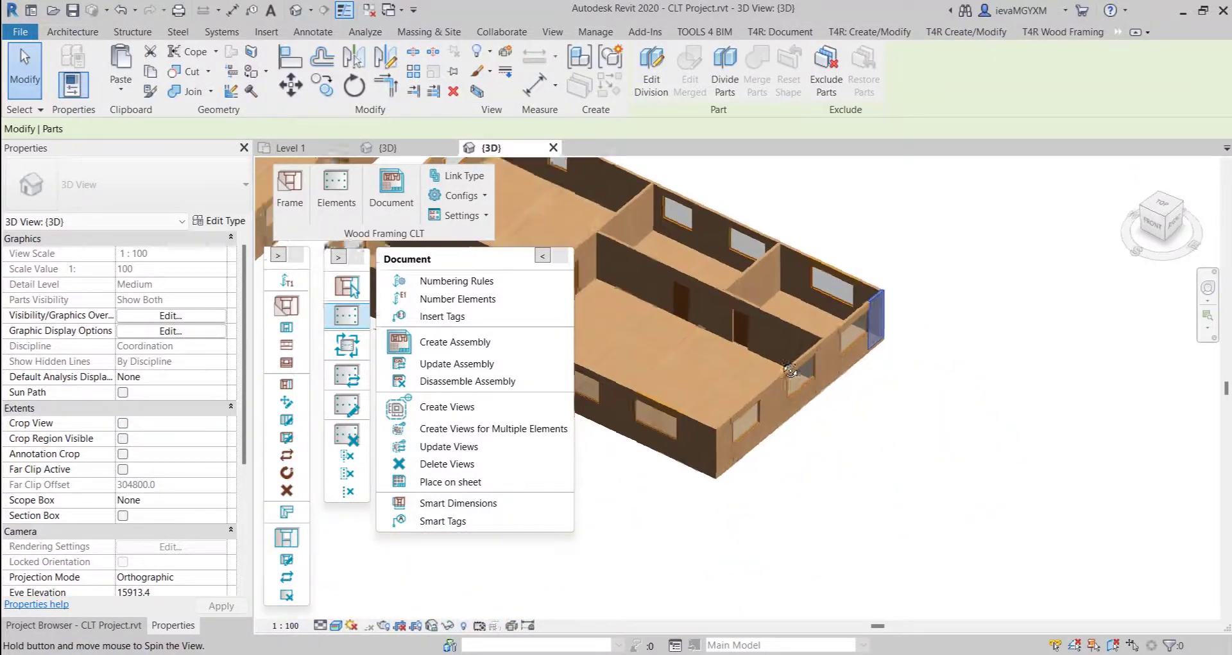
left_click(801, 339)
scroll(802, 339, "up", 5)
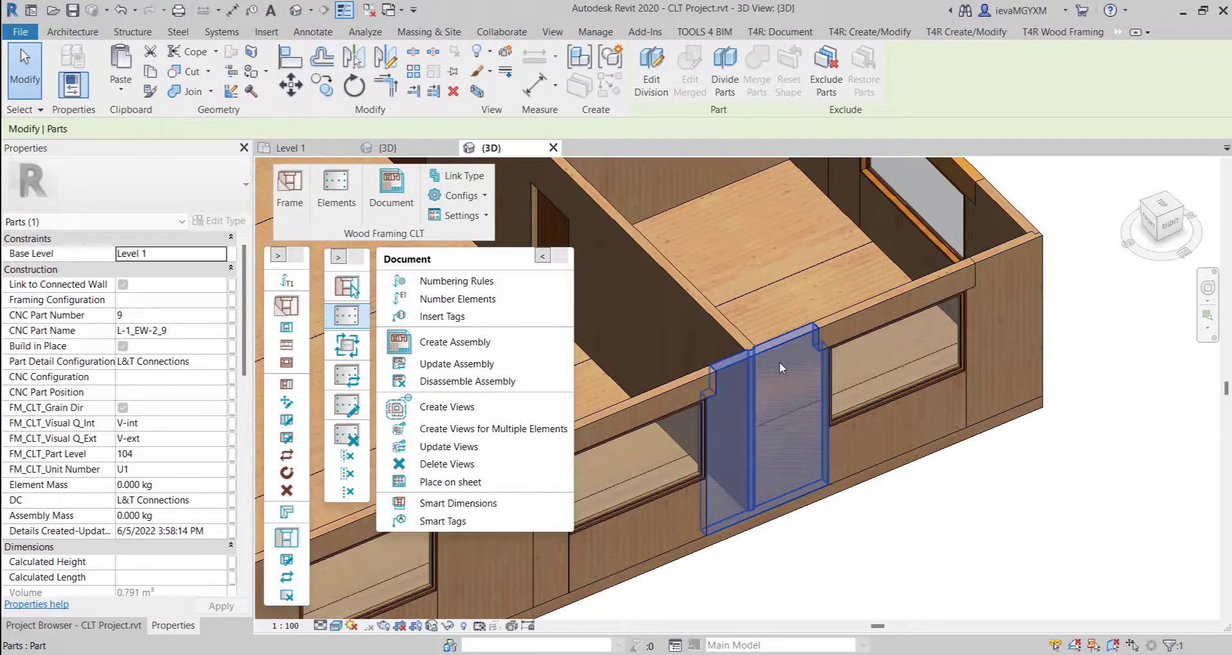
left_click(122, 407)
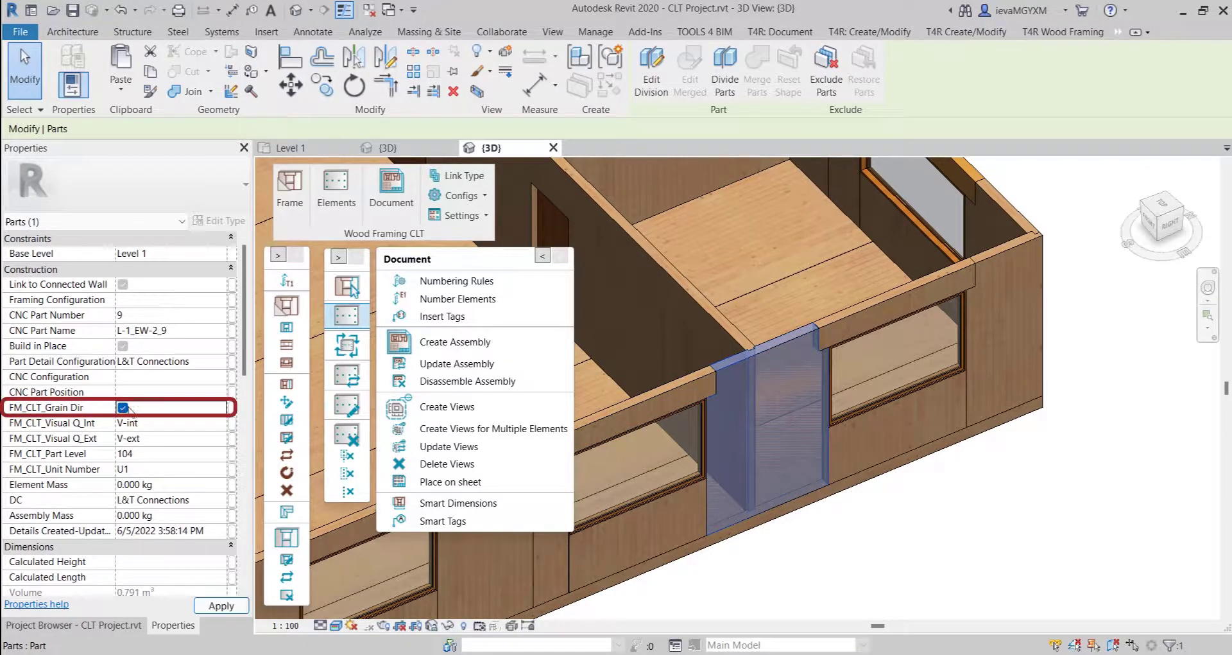
left_click(1030, 272)
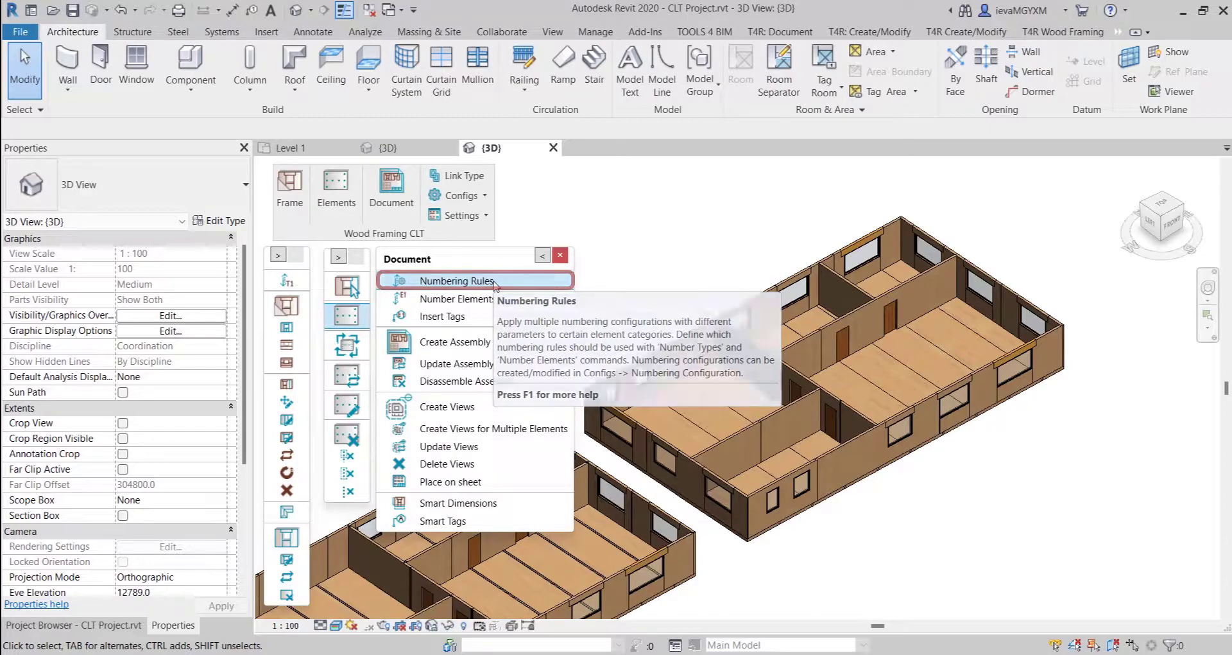
- Open the numbering rules and number the framing elements
left_click(494, 282)
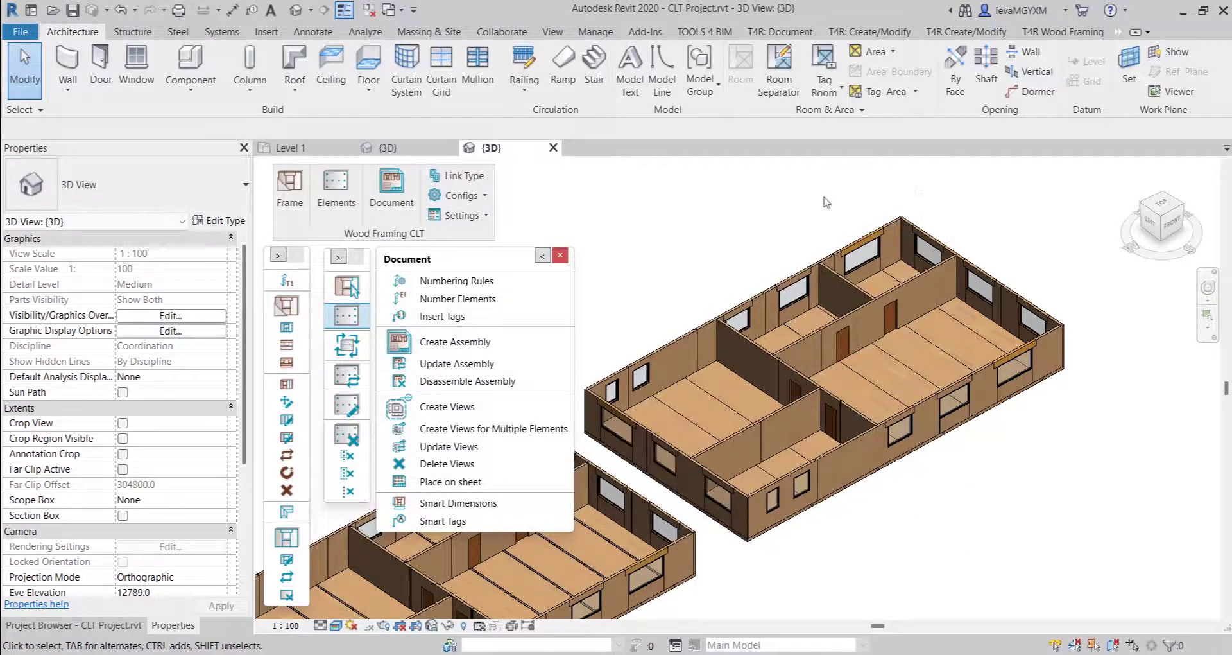
left_click(464, 300)
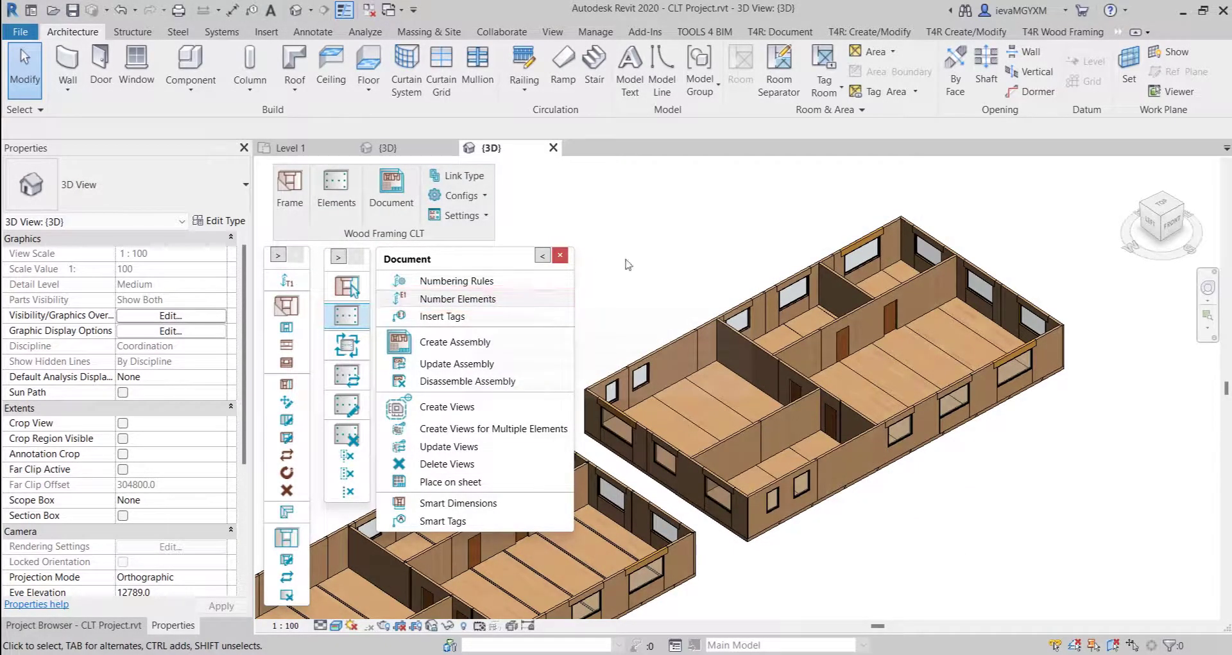
- Check the FM_CLT_Part Level, Mark and host sort mark of the rear exterior wall panel with the small window
left_click(664, 358)
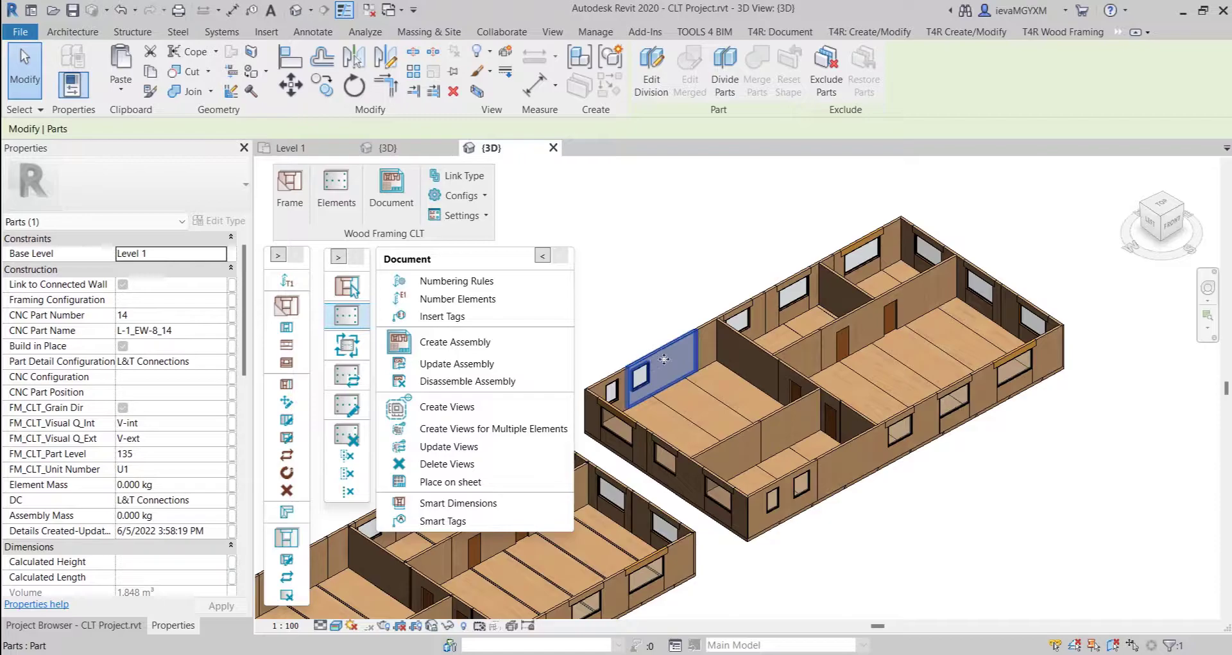
left_click(147, 452)
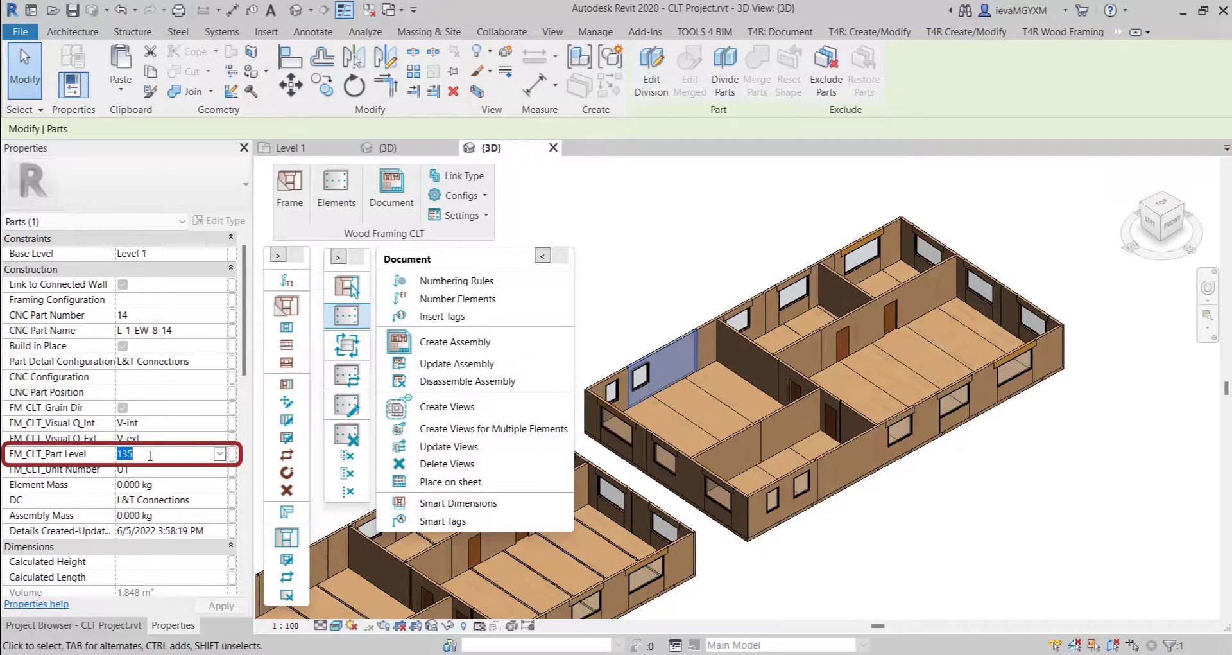
left_click_drag(243, 360, 239, 499)
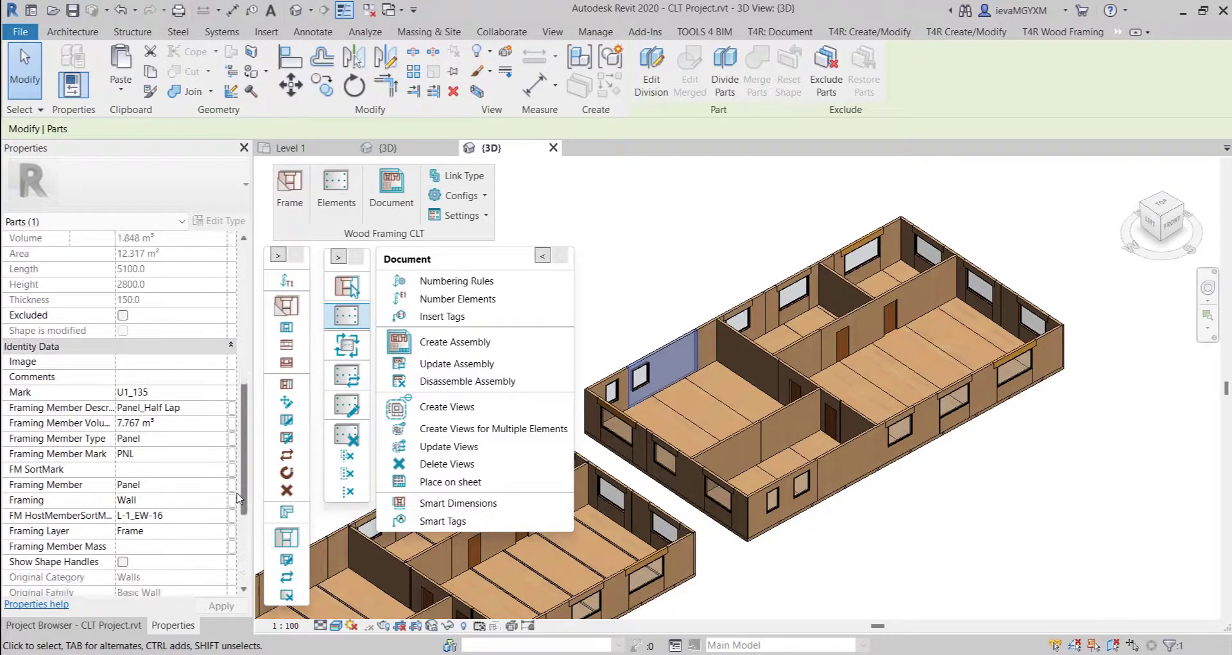
left_click(161, 393)
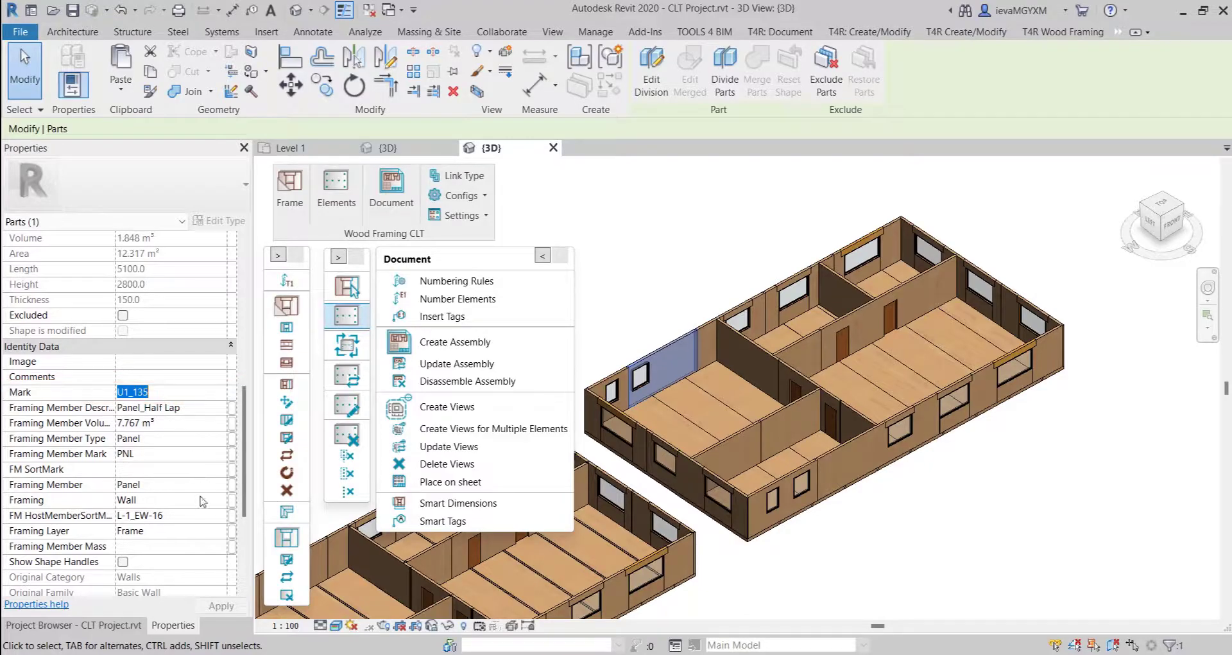
left_click(187, 520)
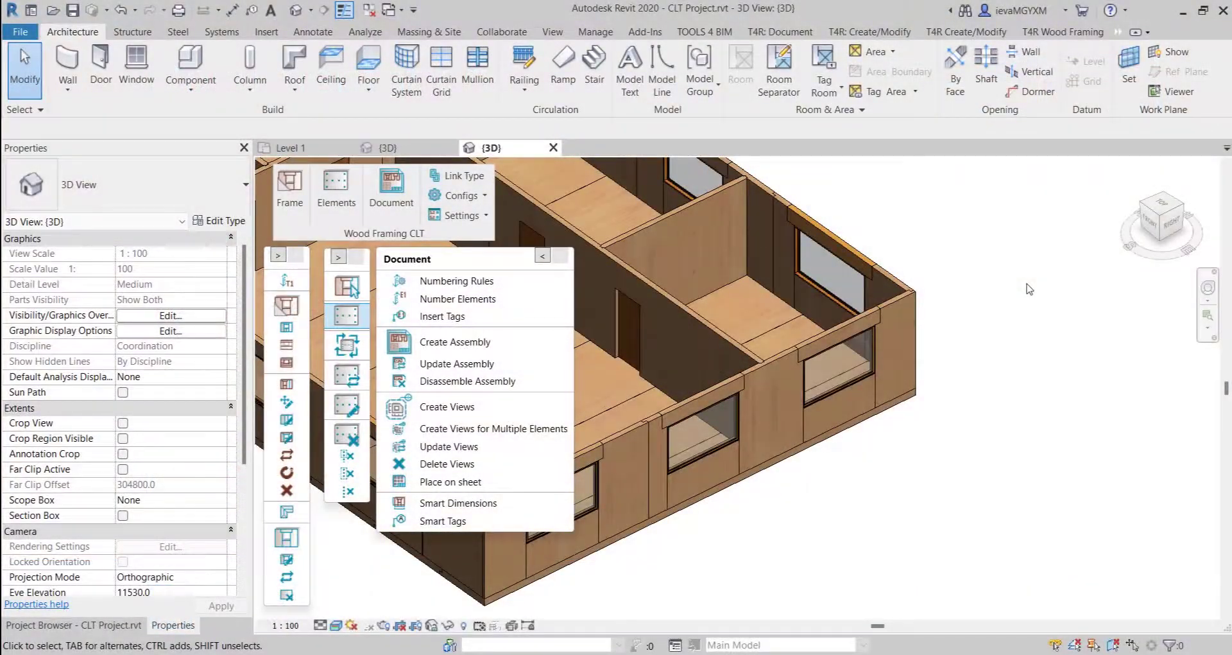
- Insert tags on the corner panel and the interior-wall junction panel of the end exterior wall using the CLT Panel Tags configuration
left_click(781, 403)
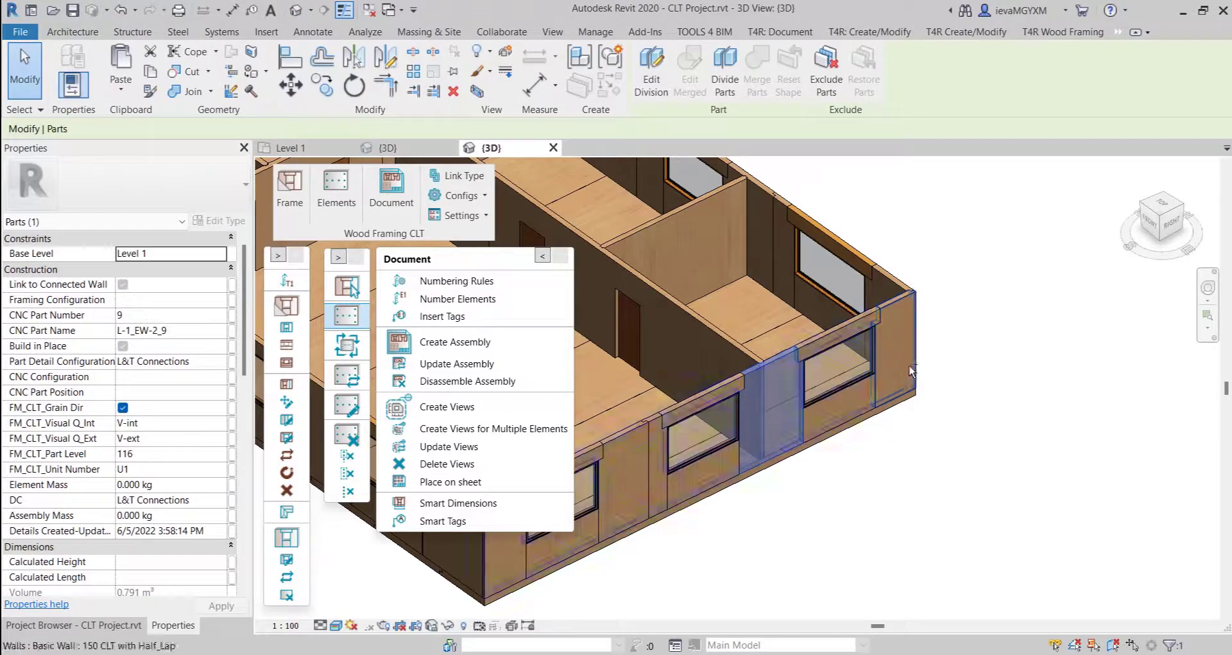
left_click(905, 364, "ctrl")
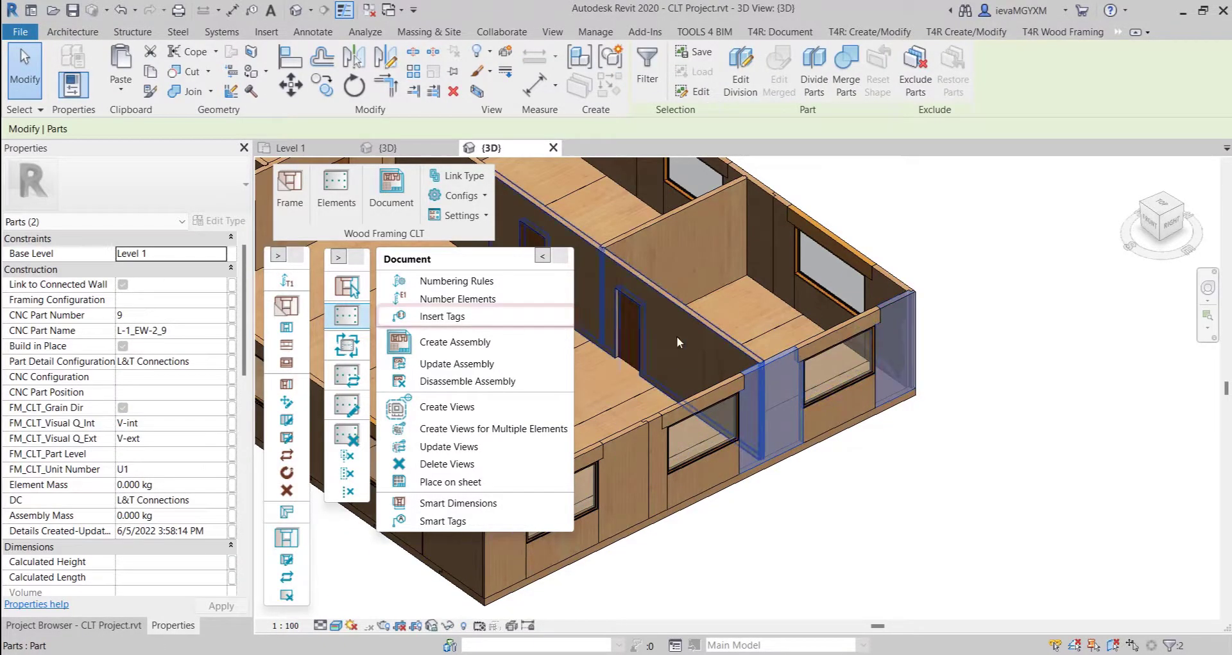
left_click(450, 316)
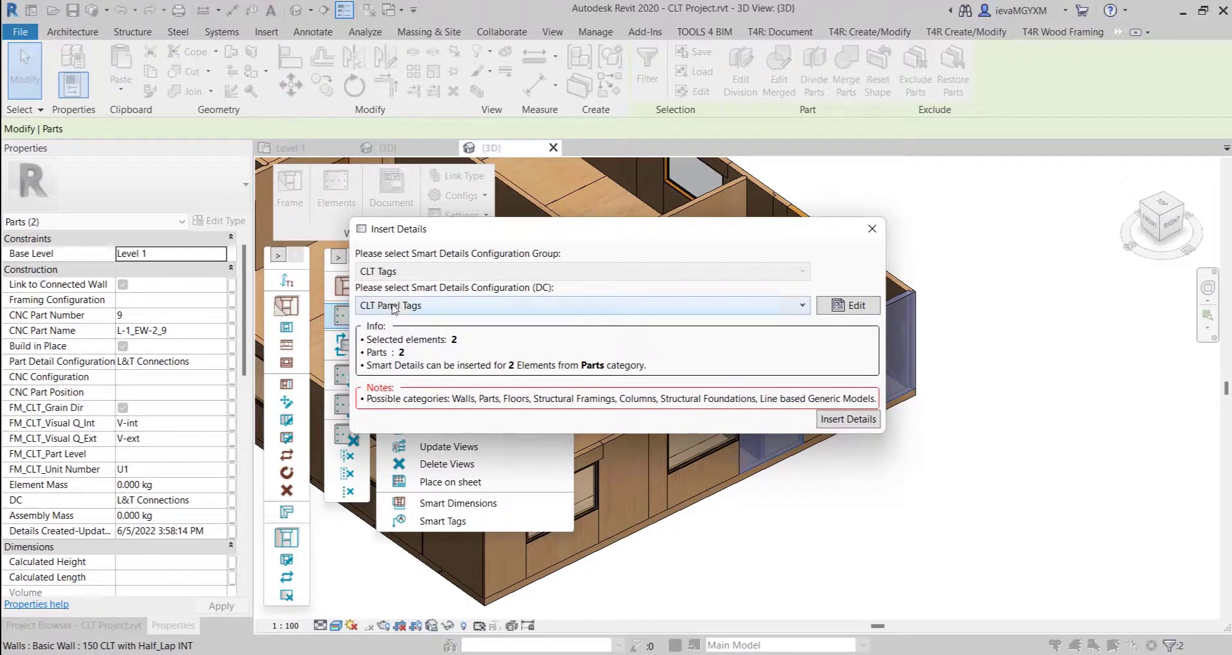
left_click(428, 309)
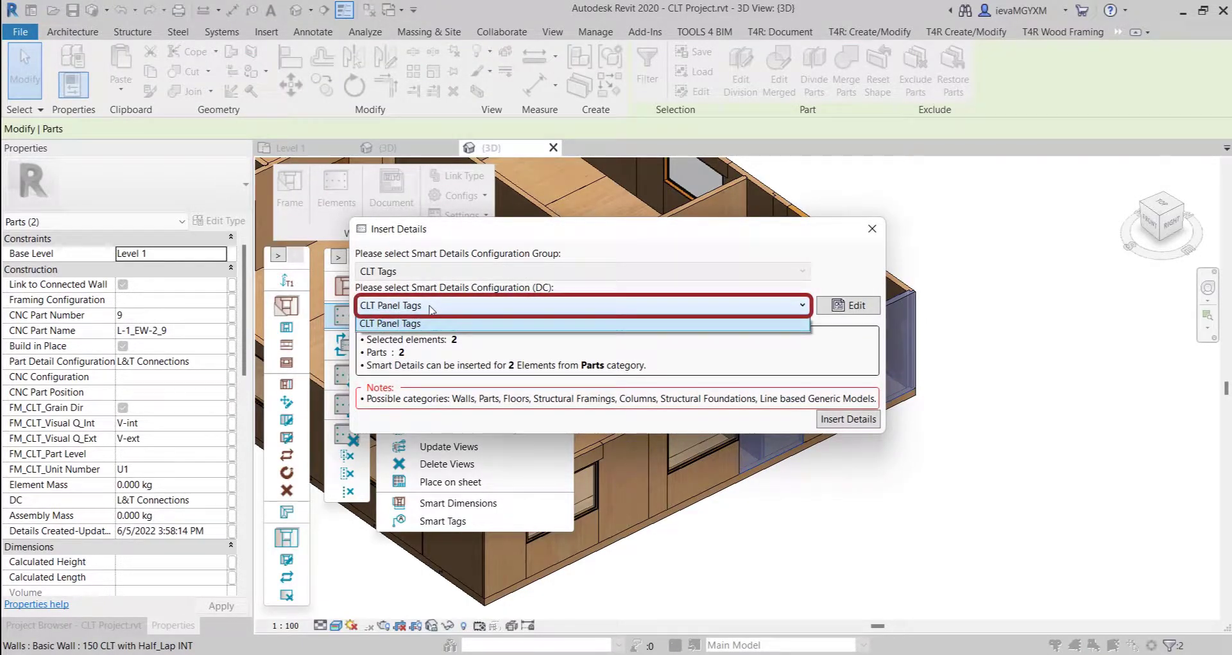
left_click(430, 323)
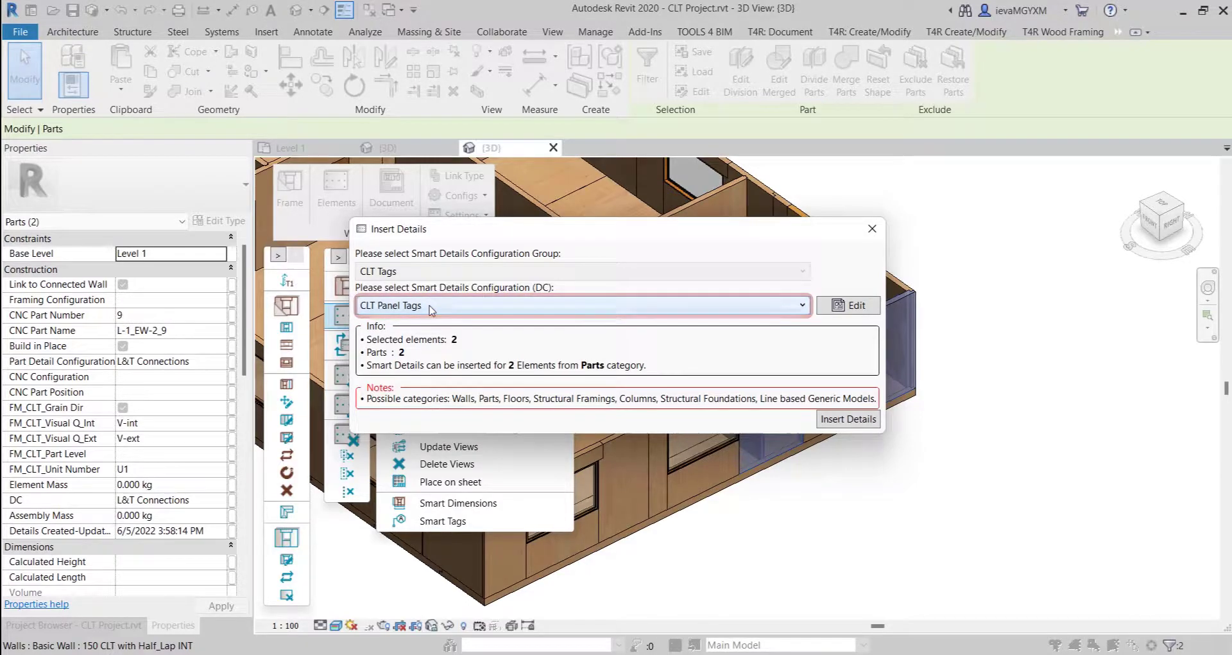
left_click(848, 420)
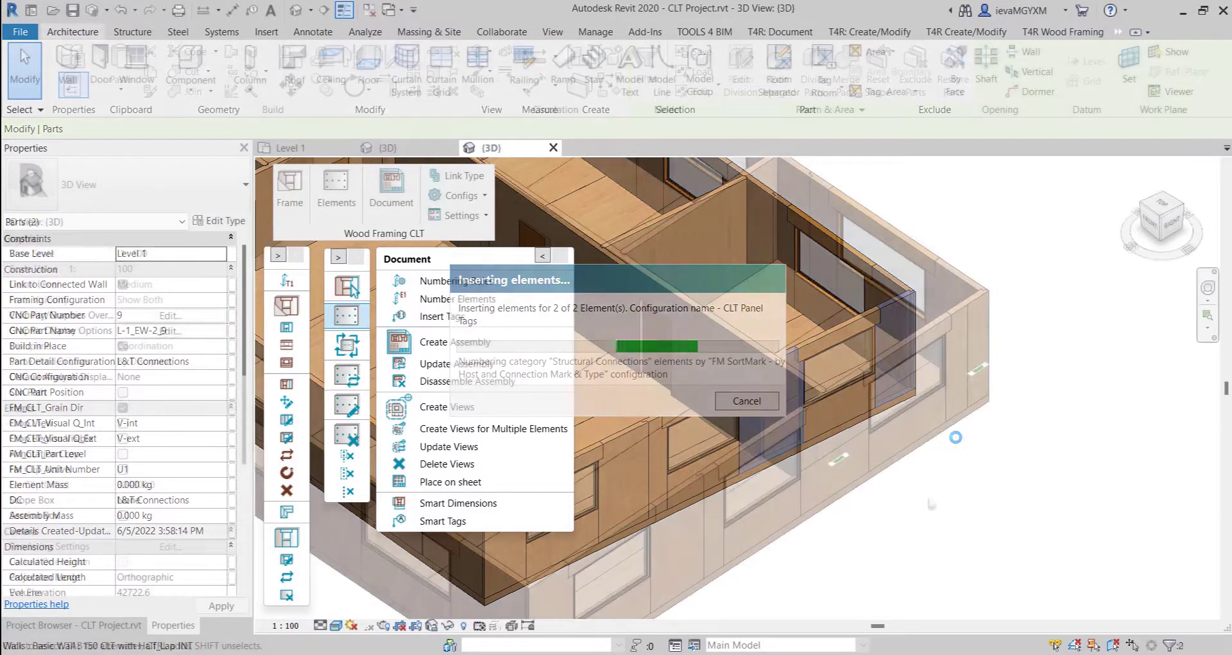
- Examine the exterior tag on the interior-wall junction panel and check the category and properties of its tag line
scroll(838, 468, "up", 4)
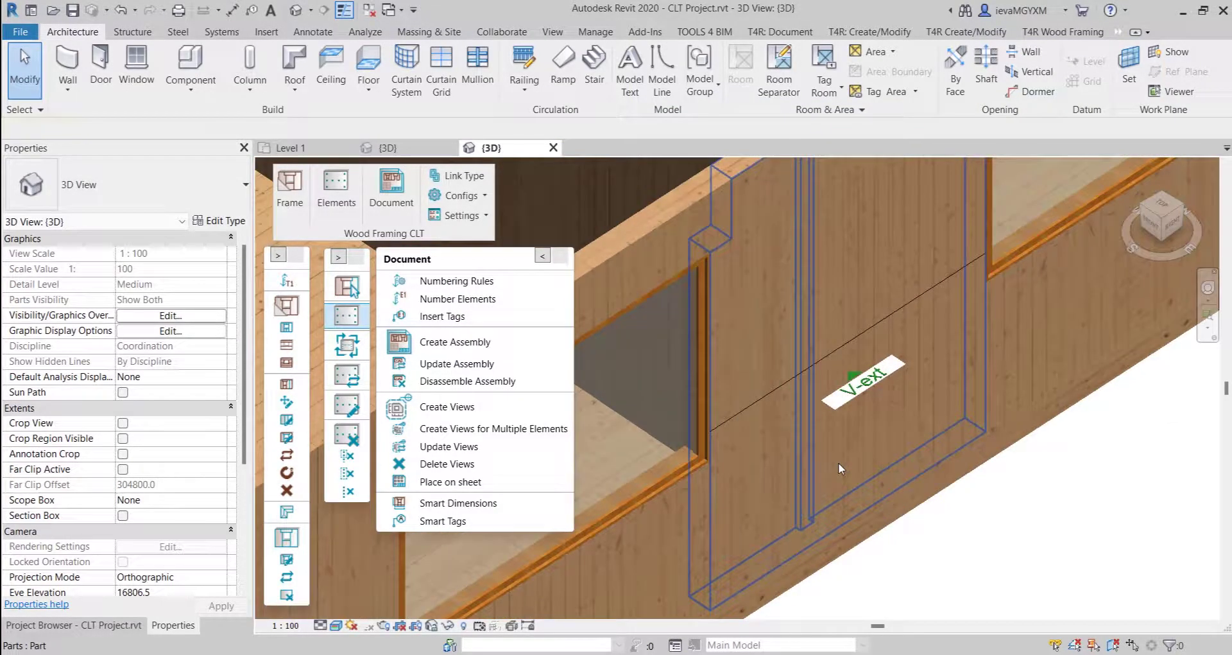
left_click(838, 463)
scroll(876, 379, "up", 3)
mouse_move(923, 415)
middle_mouse_down("shift")
mouse_move(788, 420)
mouse_move(923, 403)
mouse_move(912, 398)
middle_mouse_up("shift")
scroll(905, 393, "down", 4)
key("Escape")
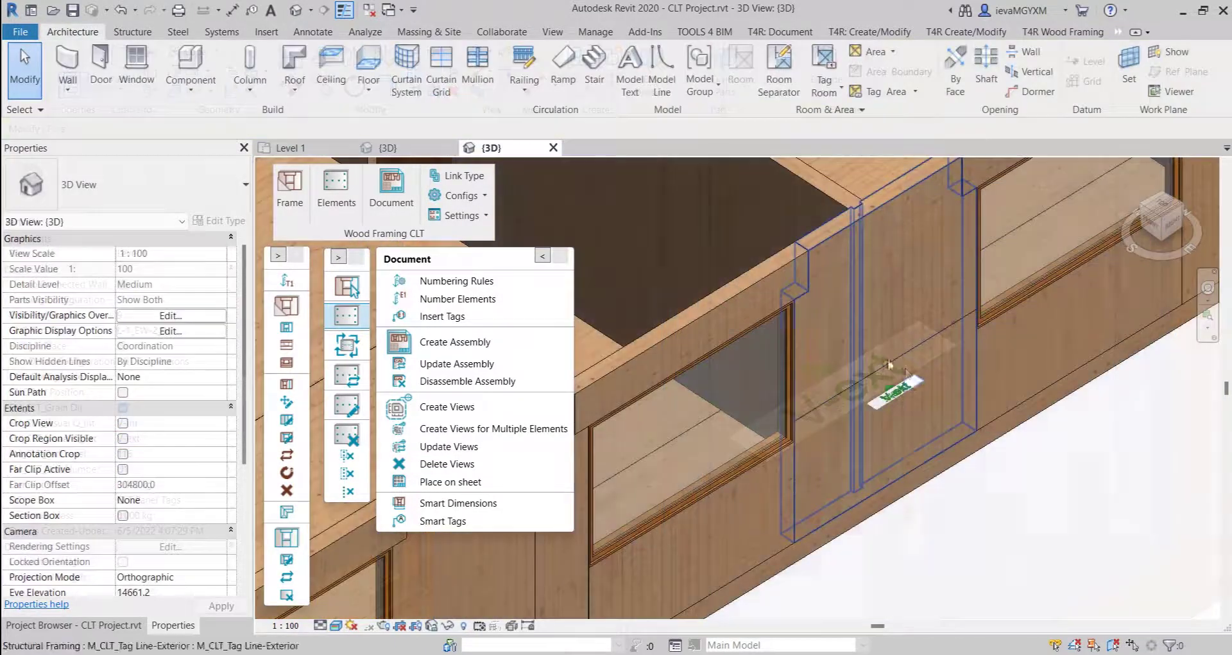
left_click(899, 388)
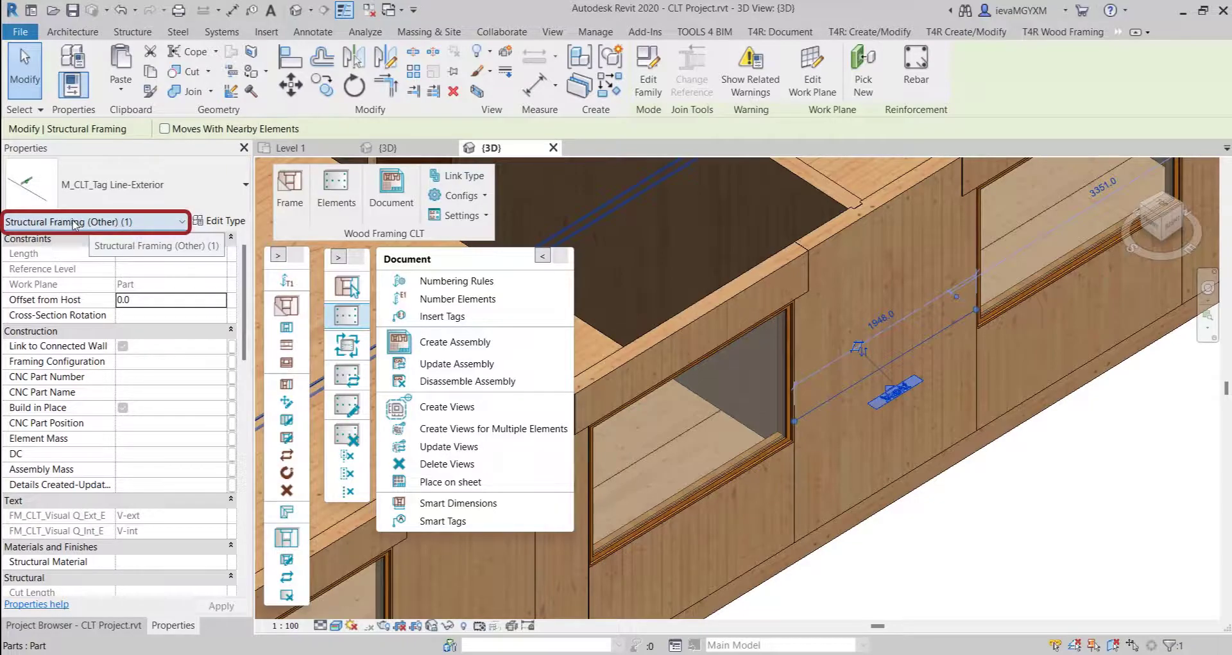
scroll(716, 440, "down", 3)
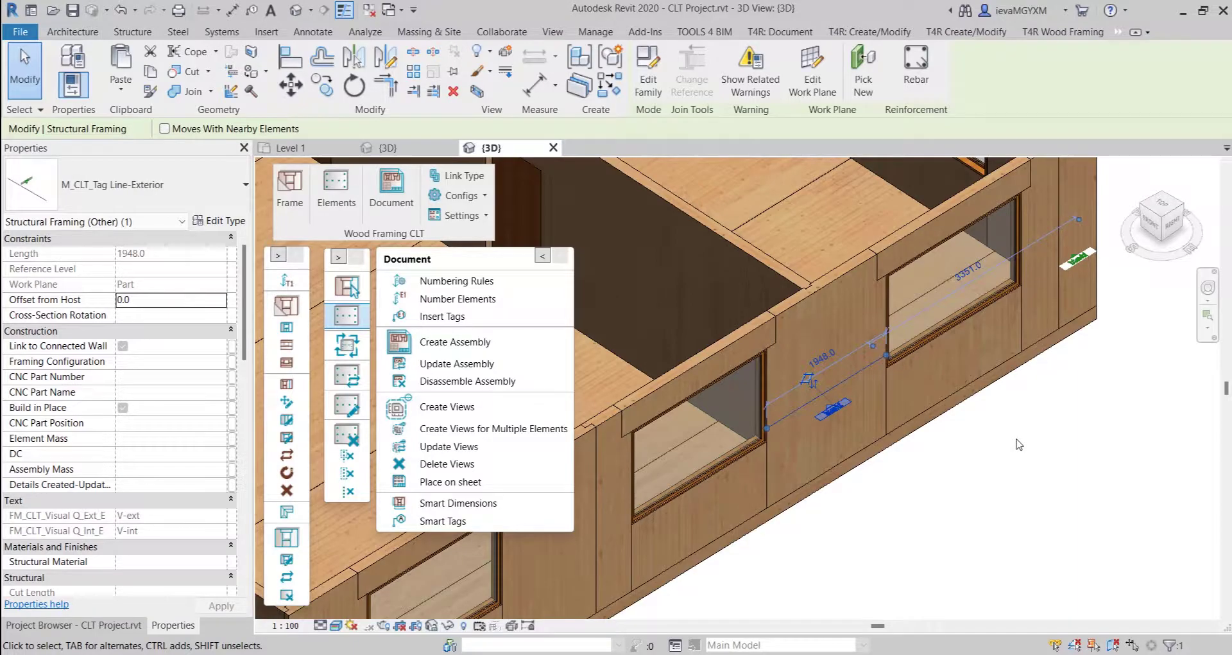
left_click(1019, 444)
middle_click_drag(1031, 403, 990, 446)
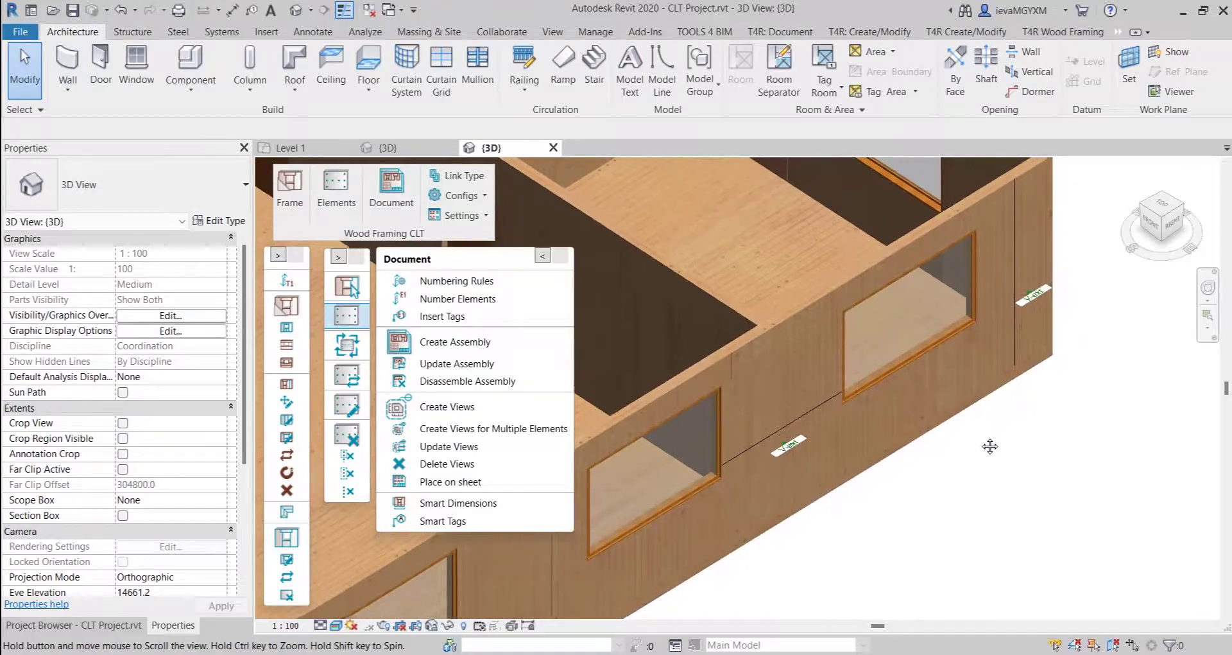
scroll(990, 446, "down", 3)
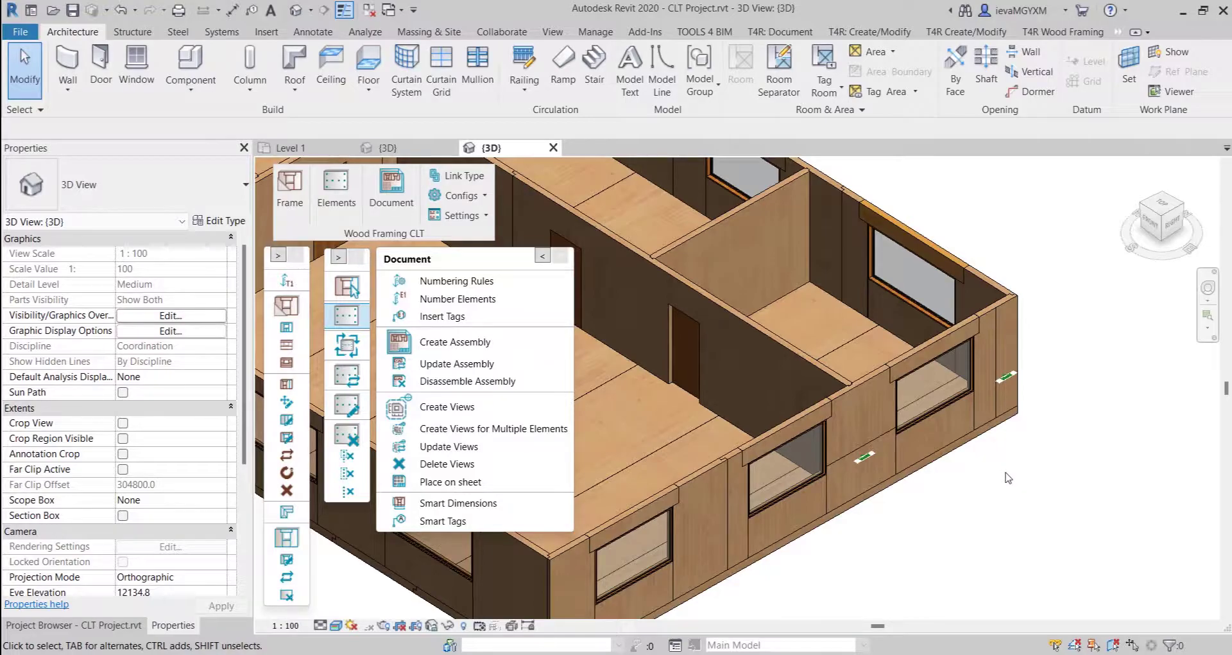
- Create an assembly for the interior-wall junction panel of the end exterior wall using the CLT Wall Panel shop drawing configuration
left_click(867, 383)
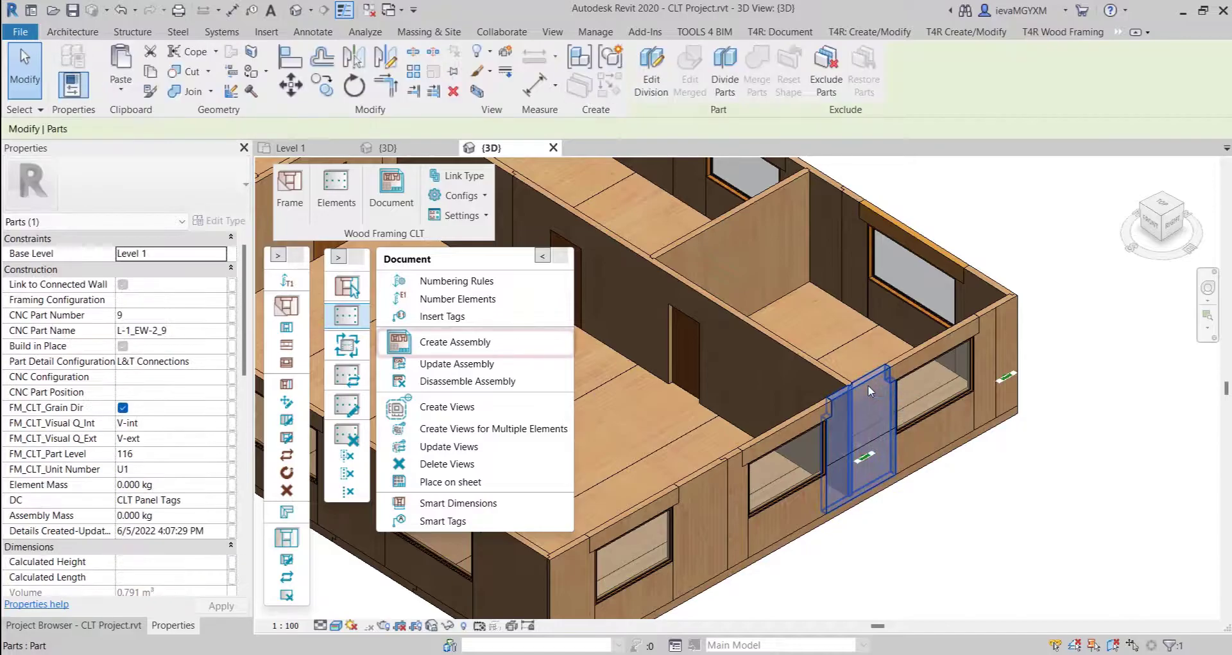
left_click(481, 350)
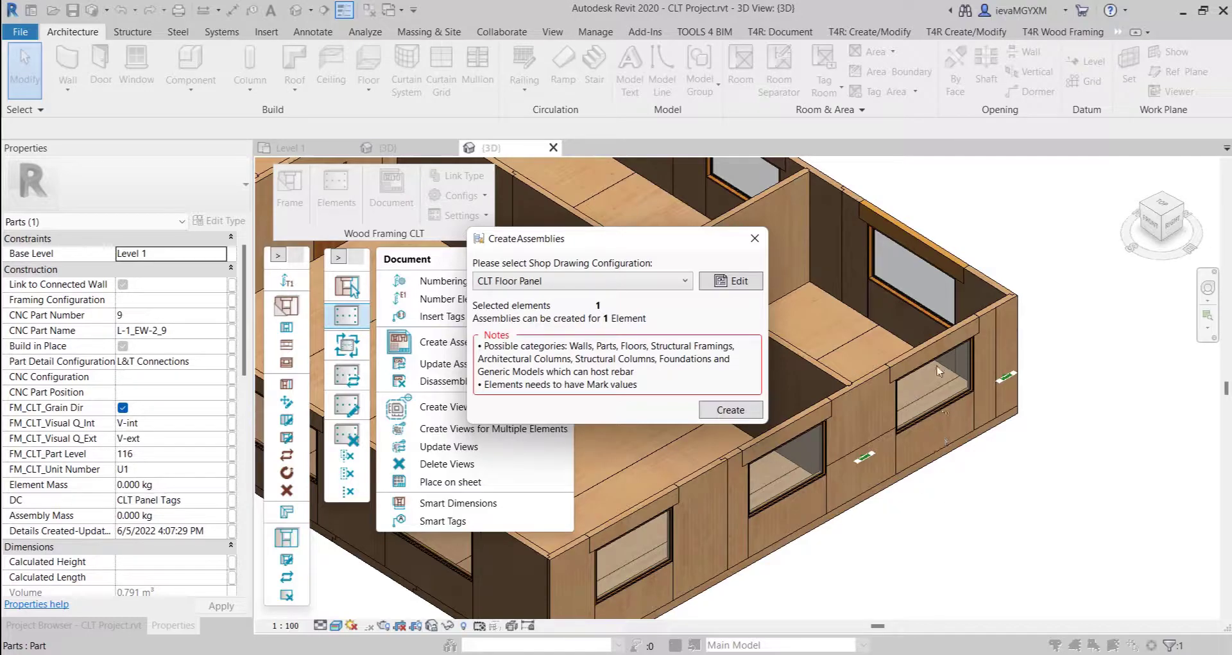
left_click(645, 283)
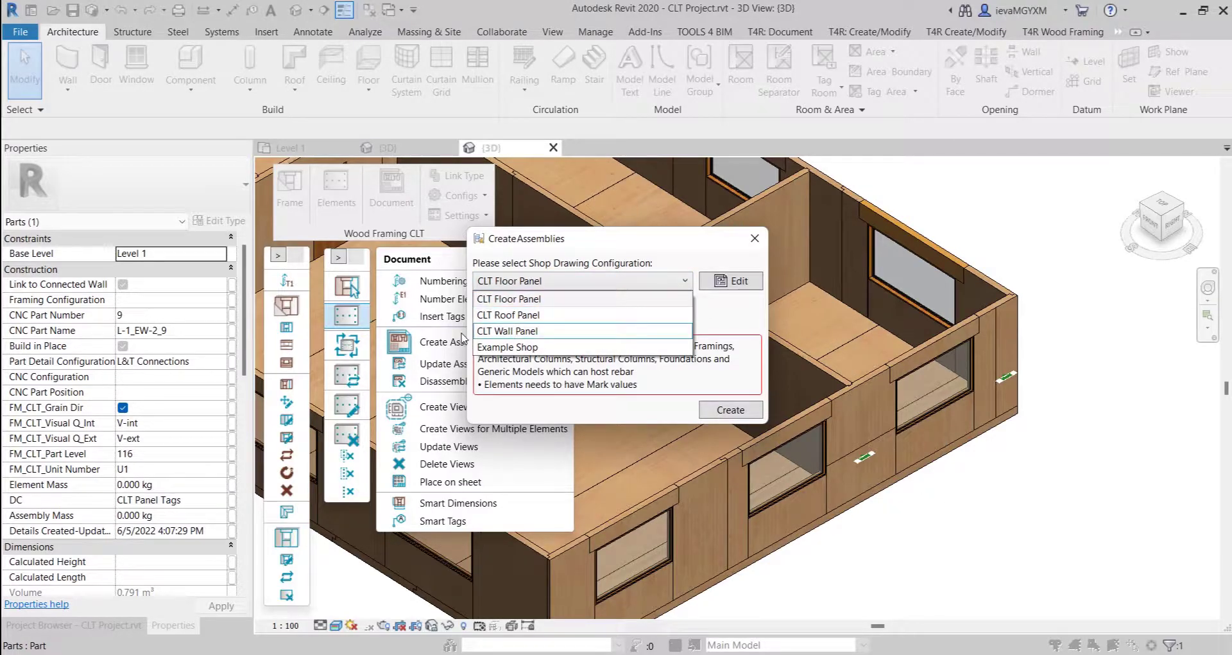
left_click(514, 331)
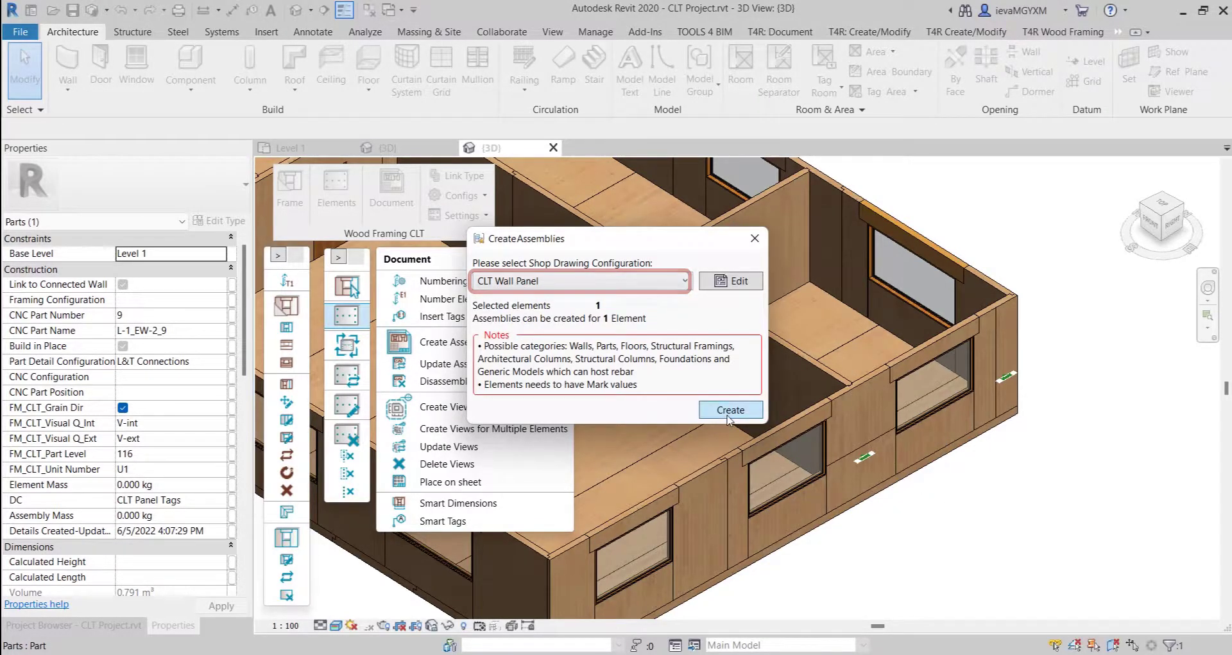
left_click(729, 410)
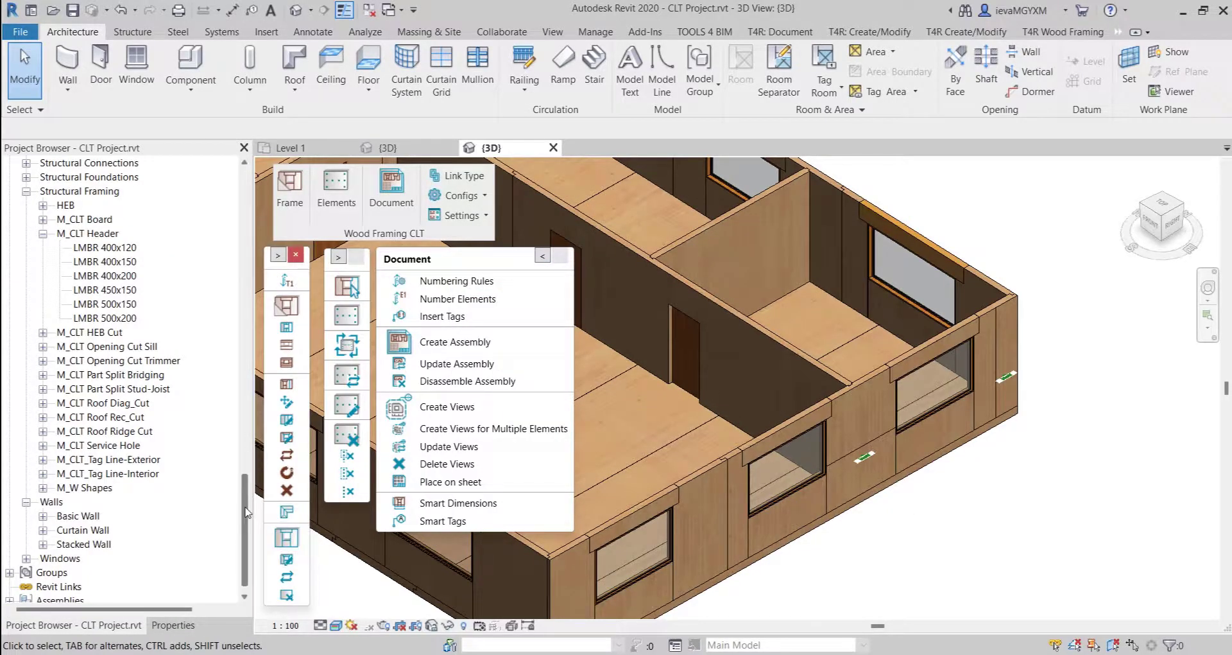
- List the views of assembly U1_116, open its 3D Ortho view and examine the exterior tag on the panel
left_click(9, 599)
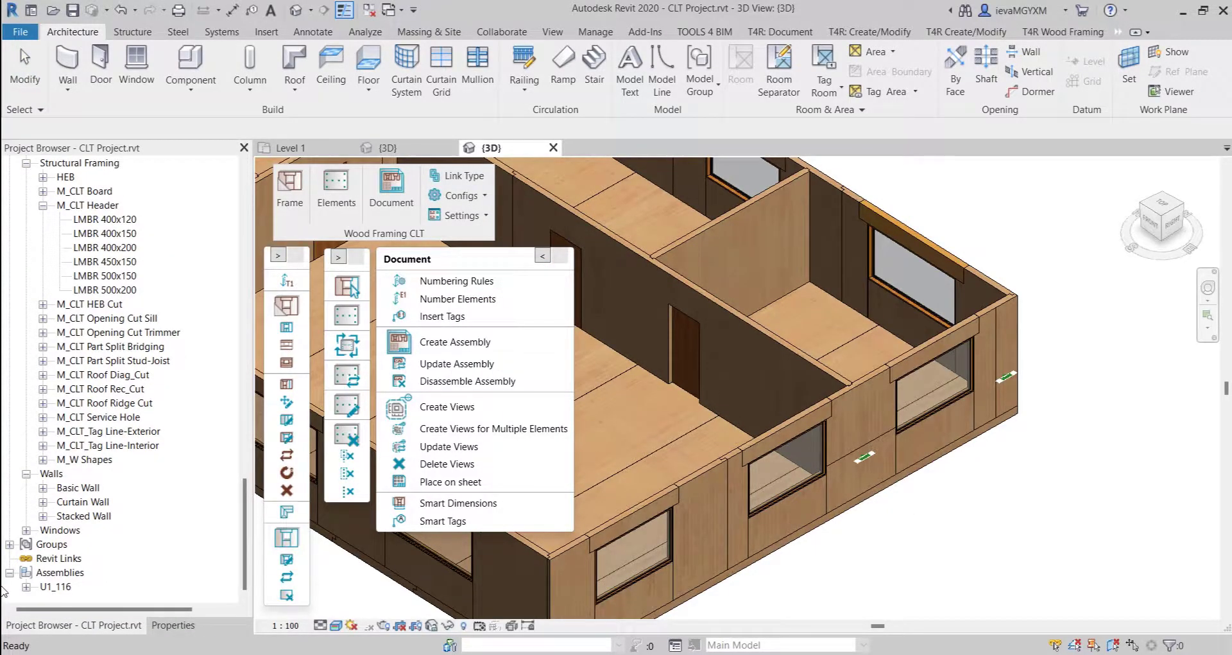
left_click(26, 586)
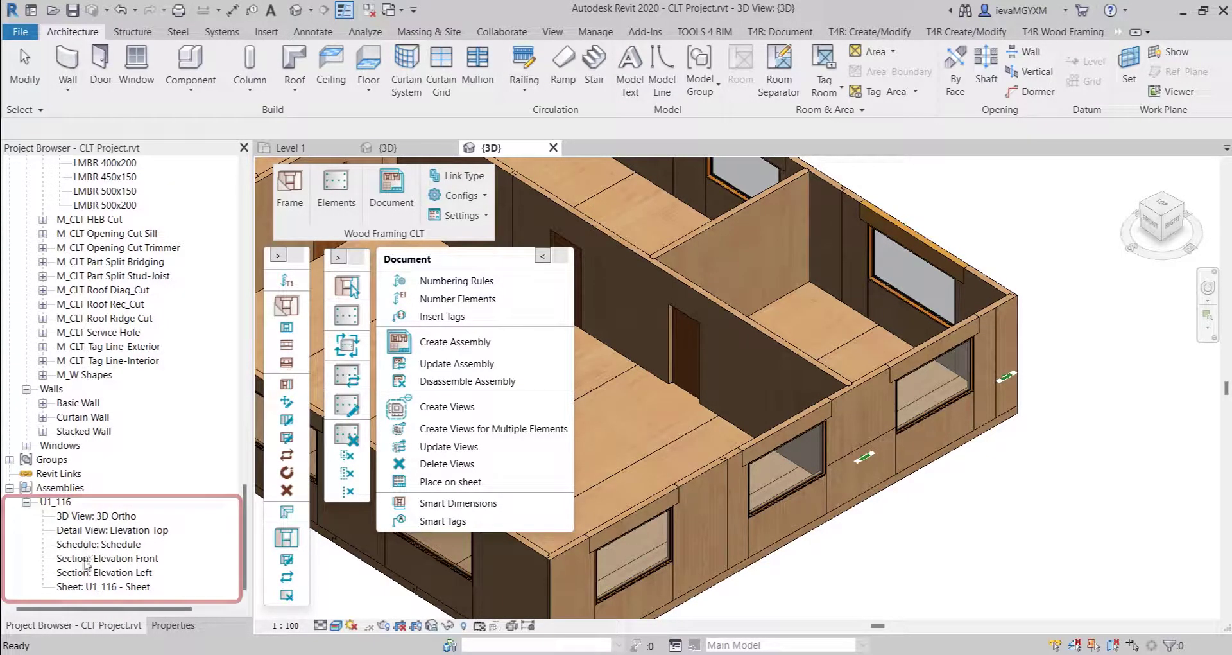
double_click(123, 517)
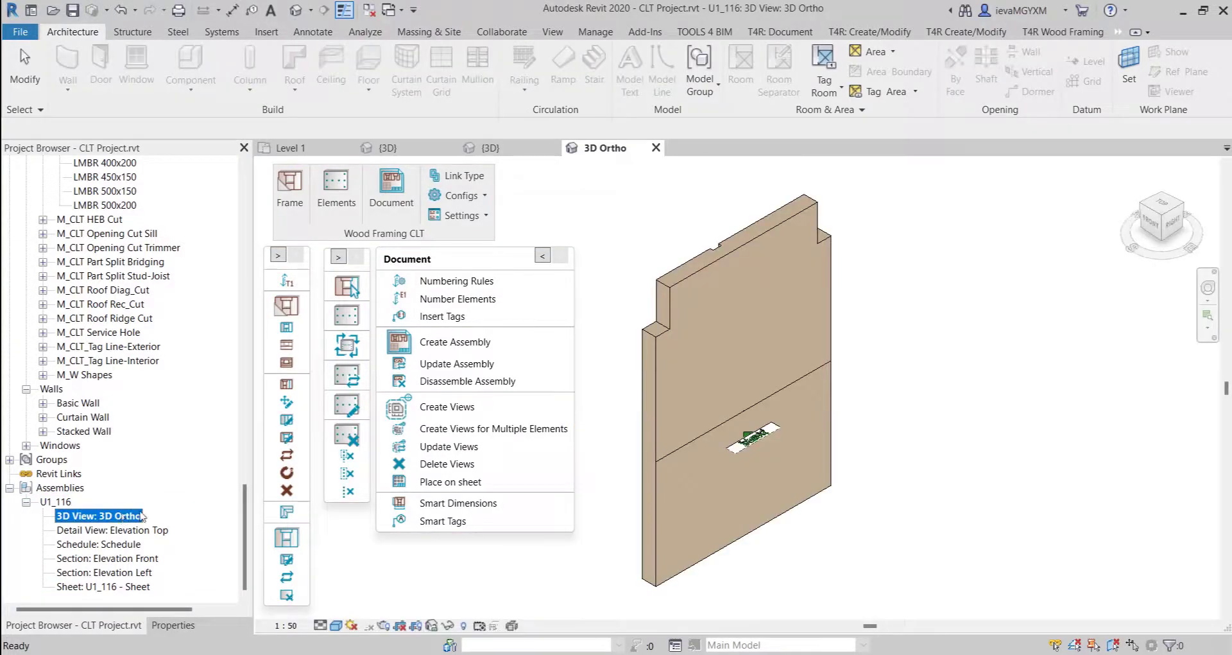
scroll(785, 439, "up", 5)
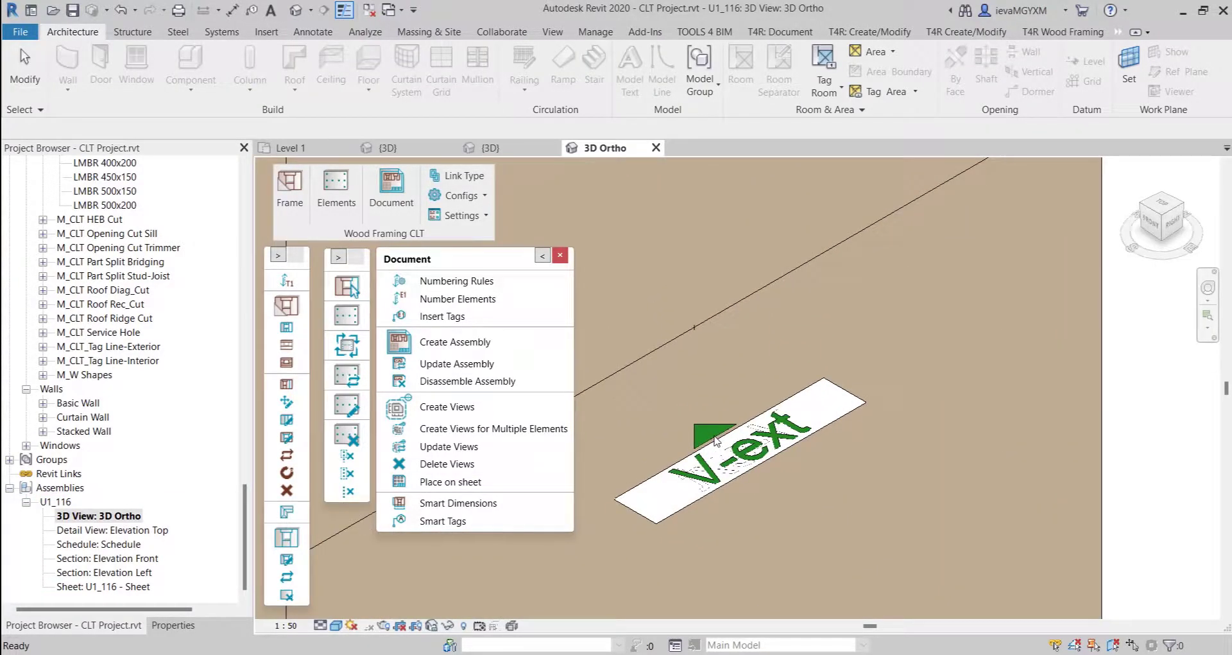
scroll(719, 443, "down", 5)
- Check the assembly's Elevation Top detail view with its dimensions and tags, and view its schedule
double_click(122, 530)
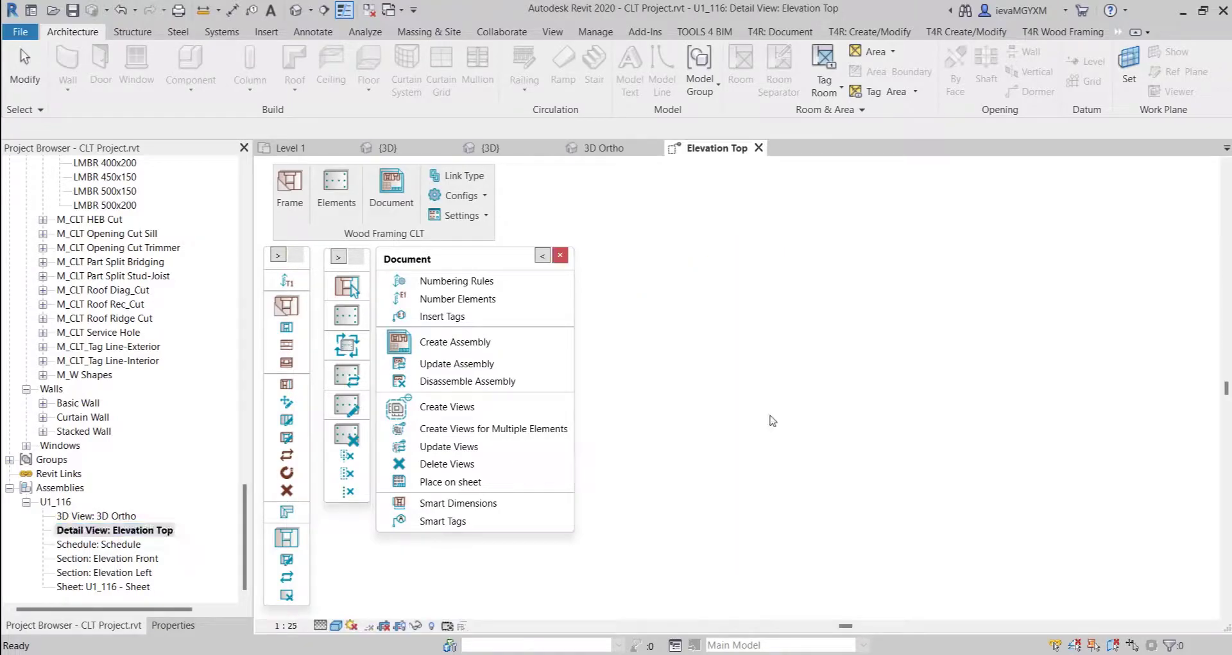
left_click(542, 256)
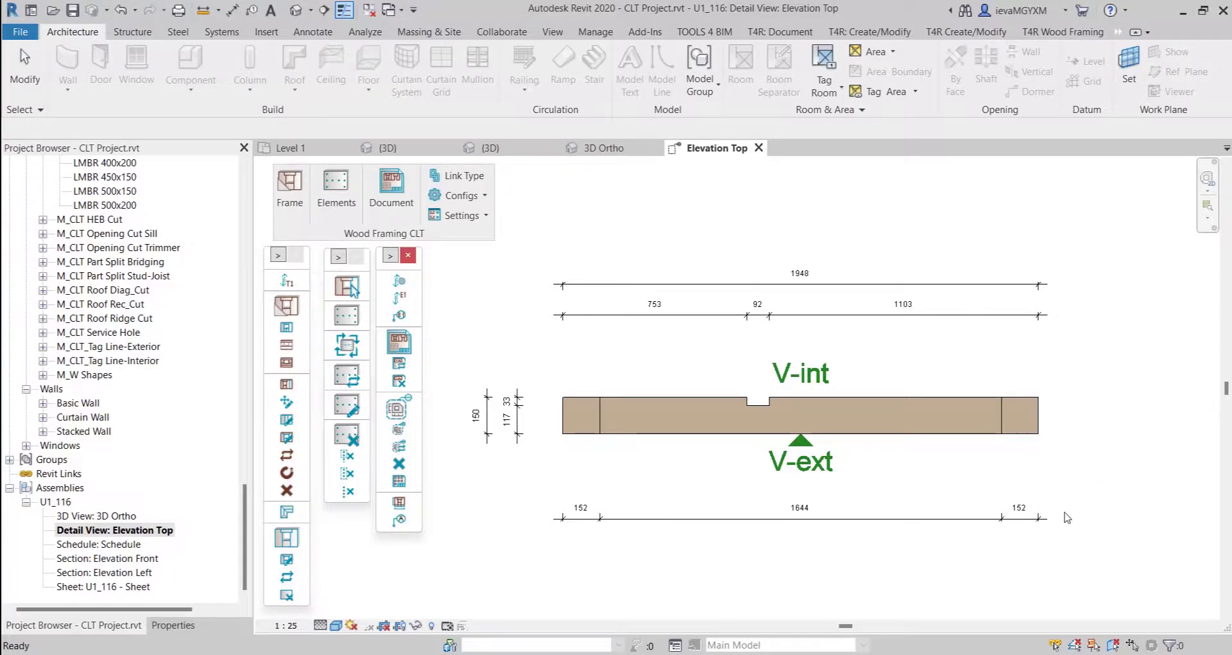
double_click(98, 544)
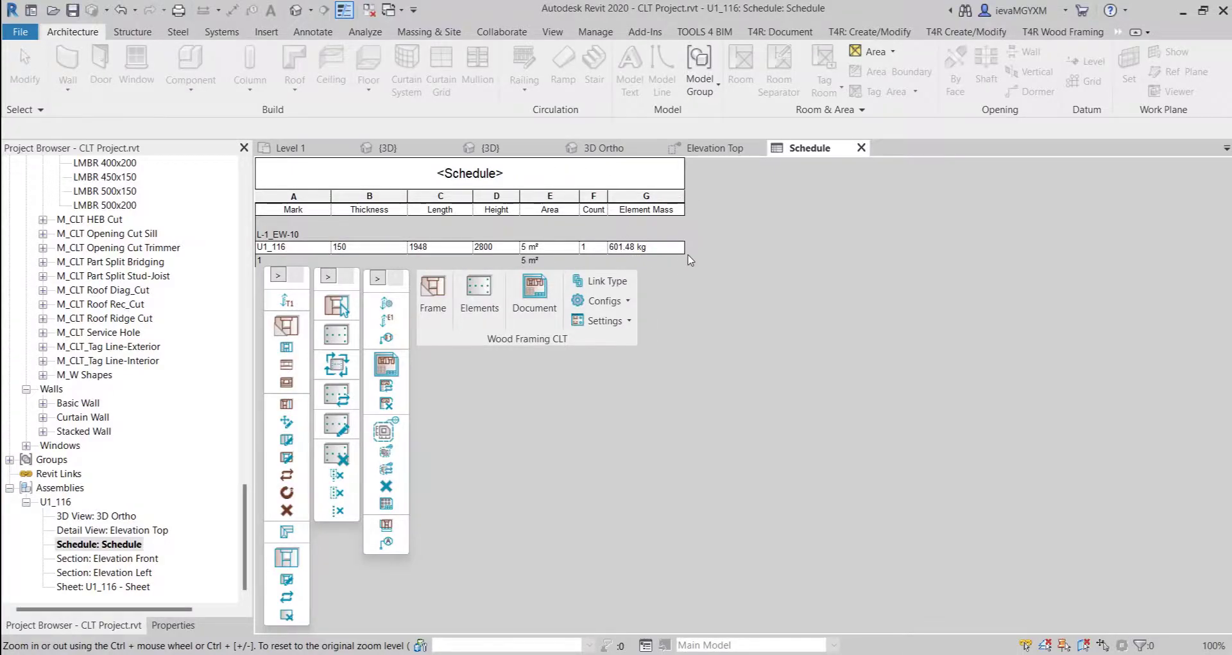
- Open the assembly's Elevation Front section and examine the direction tag showing the panel mark and visual quality
double_click(122, 558)
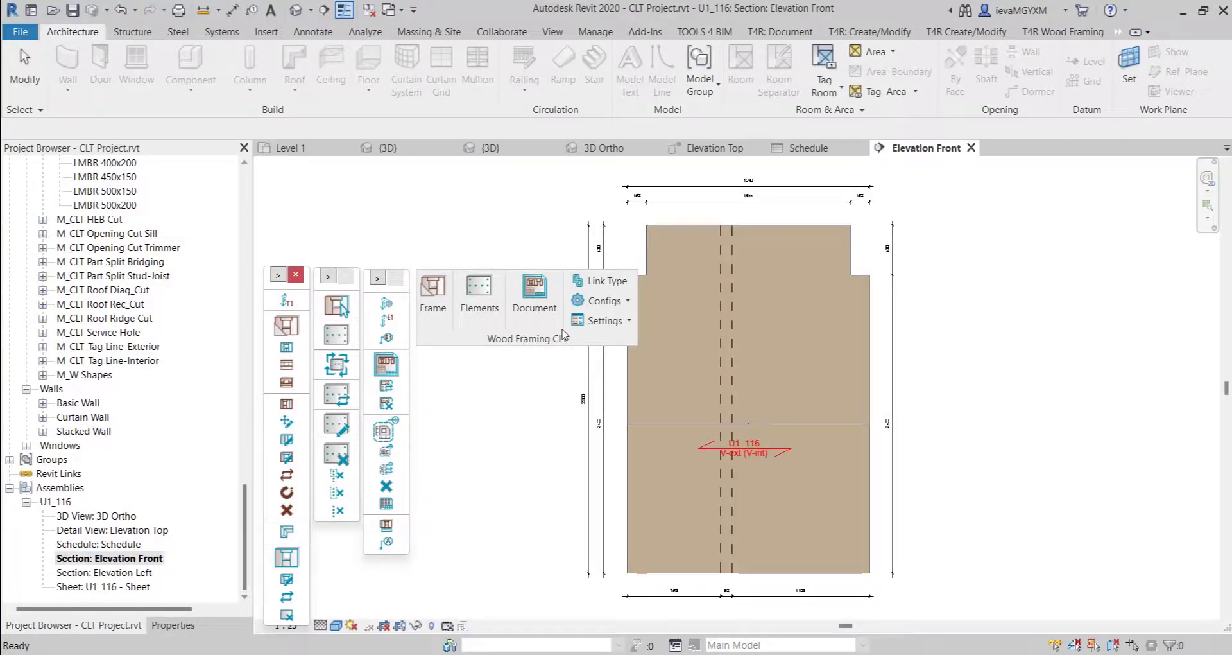
mouse_move(564, 333)
left_mouse_down()
mouse_move(450, 275)
mouse_move(418, 236)
left_mouse_up()
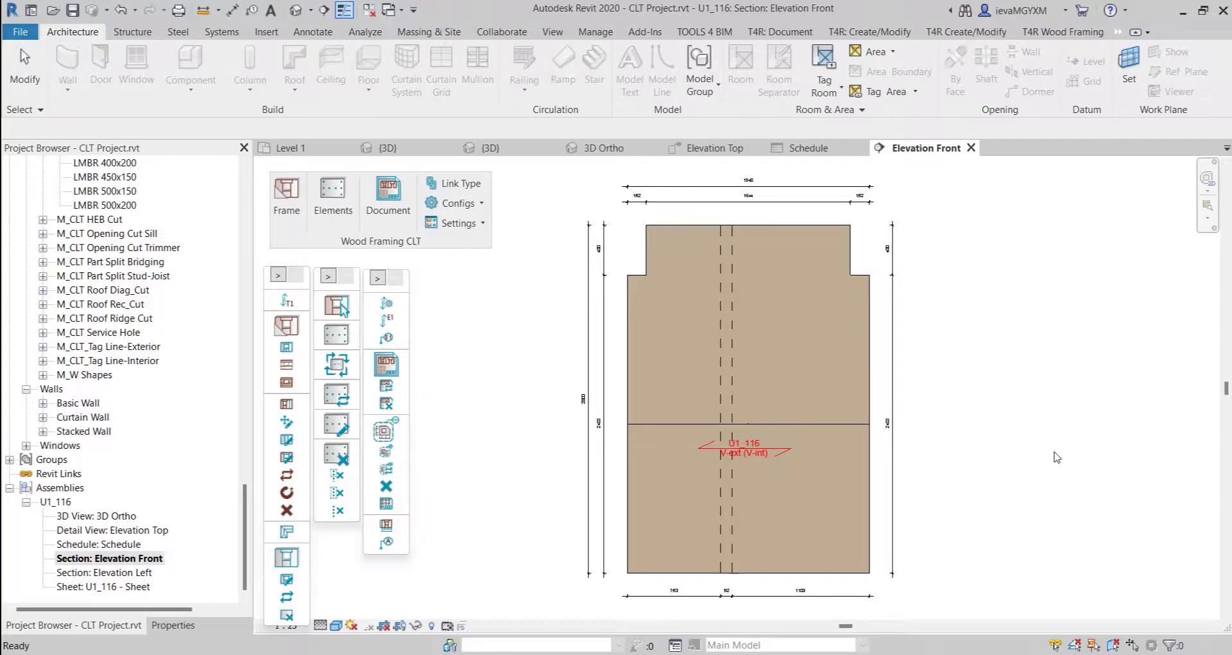
middle_click_drag(1005, 440, 950, 420)
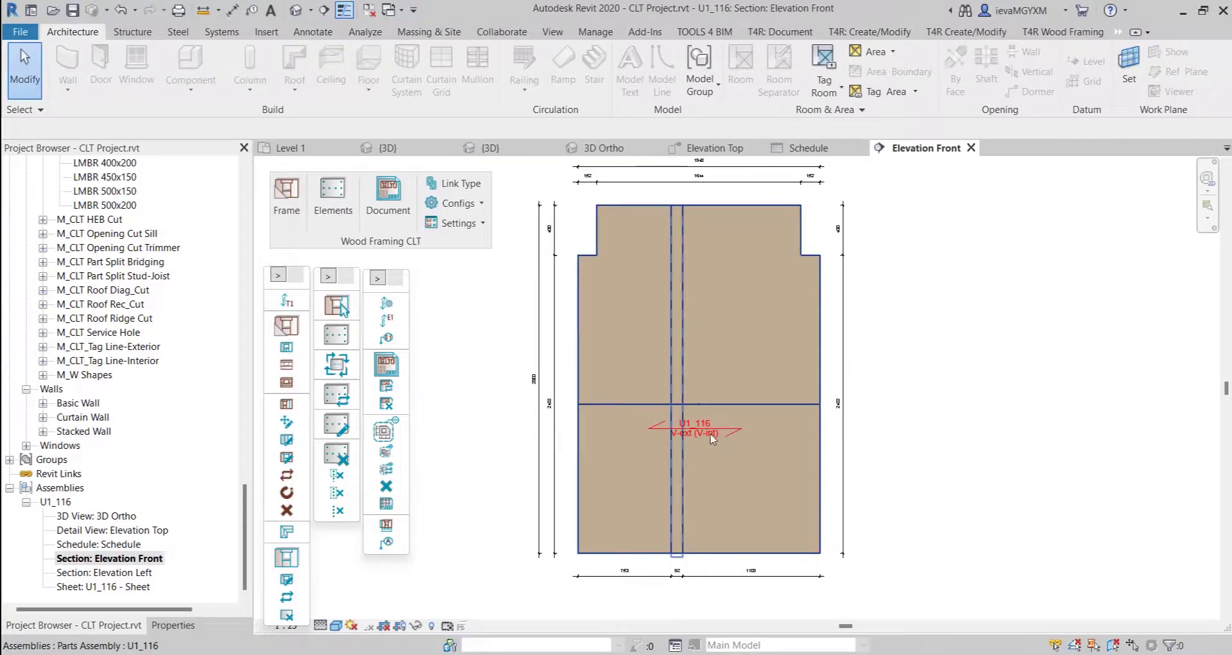
scroll(713, 439, "up", 3)
left_click(714, 425)
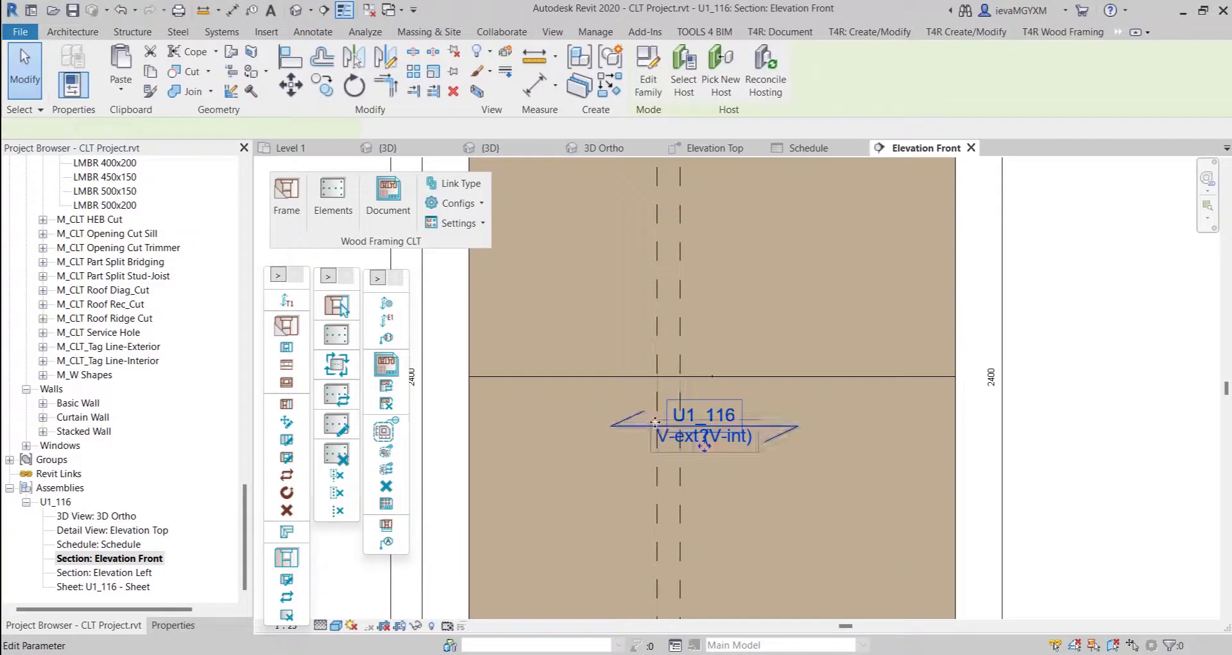
left_click(619, 423)
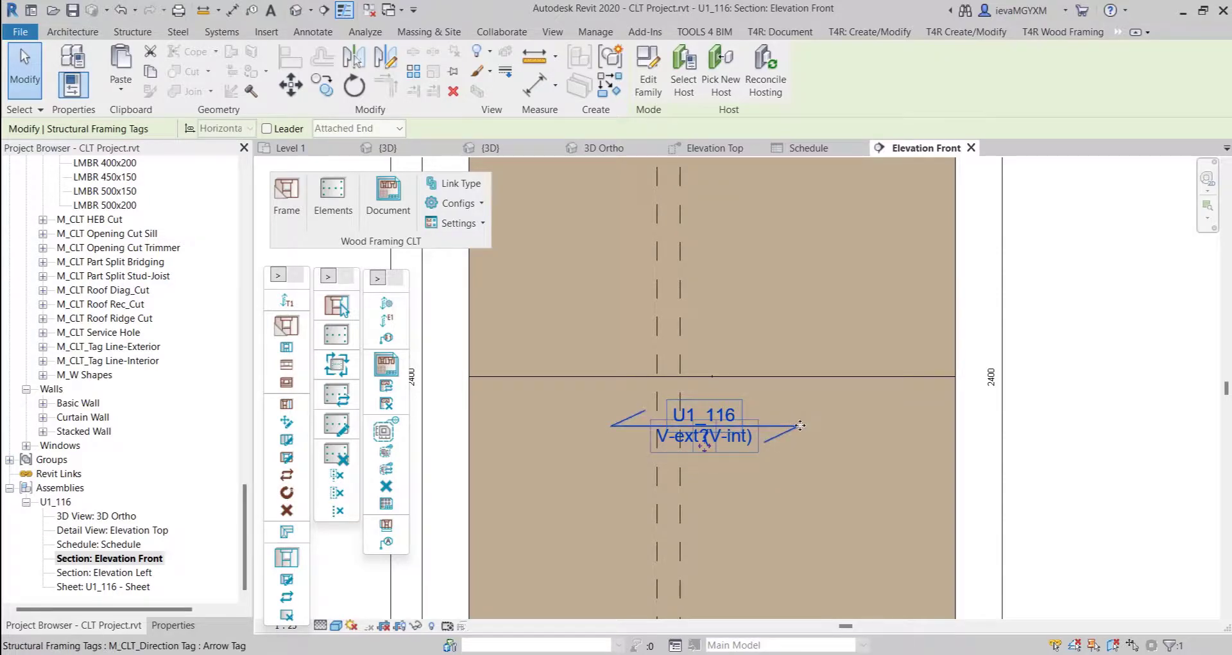
key("Escape")
scroll(660, 412, "up", 2)
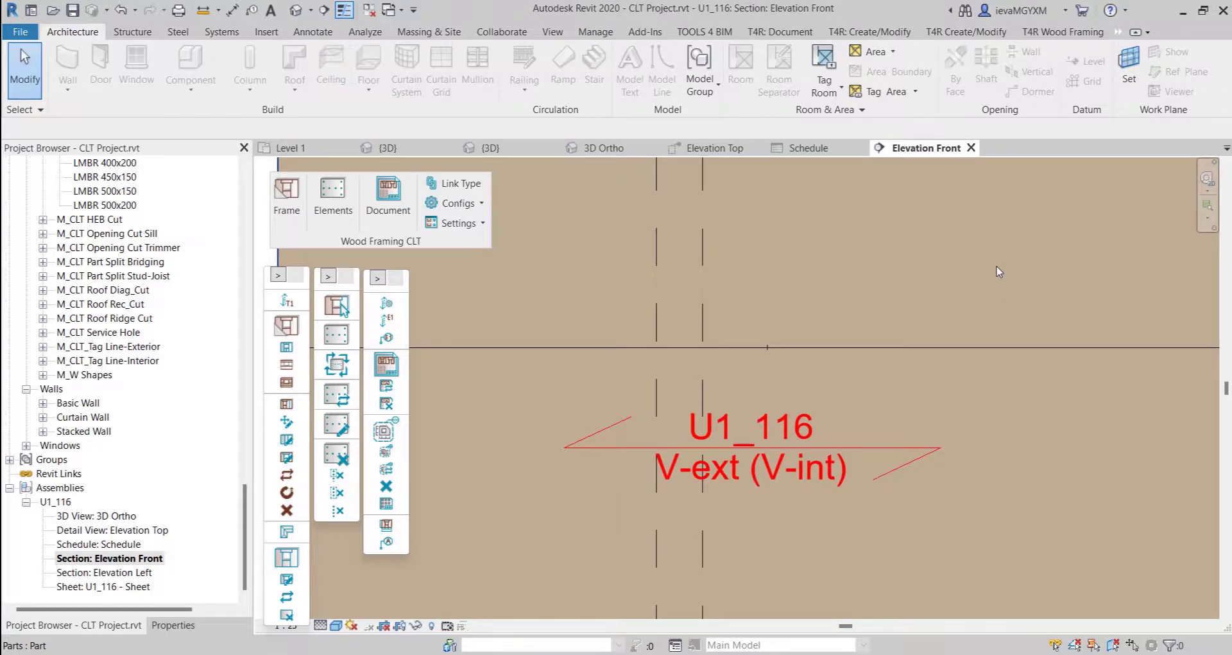
- Review the dimensions around the panel in Elevation Front and view the Elevation Left section
key("z")
key("f")
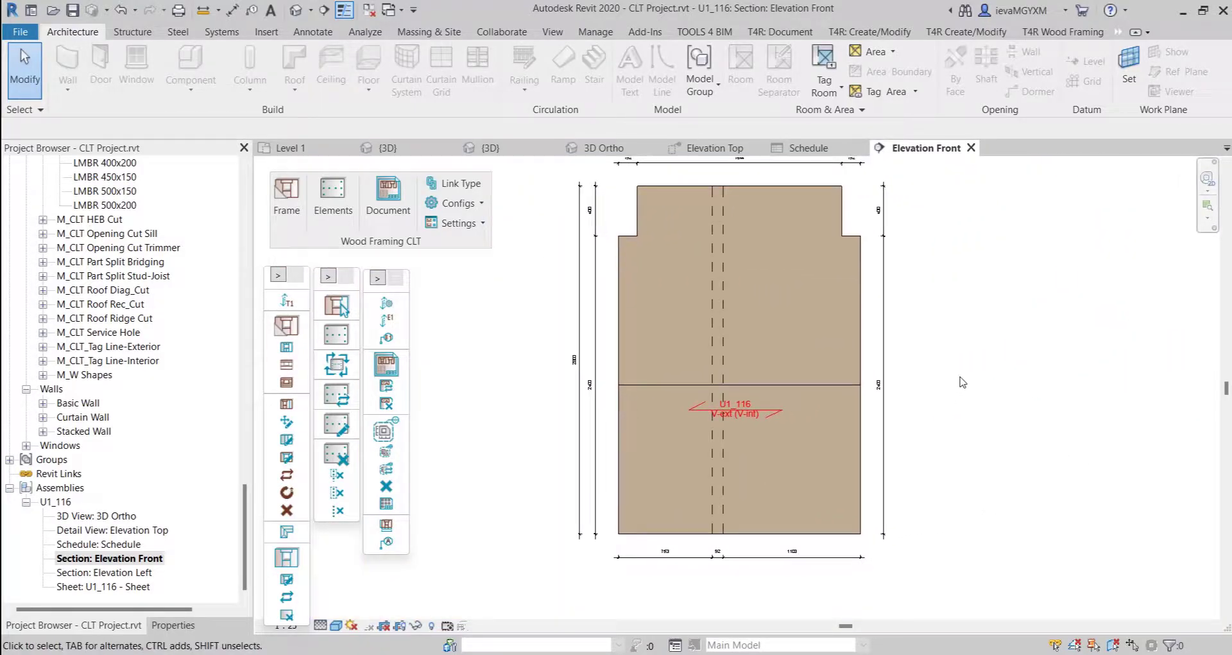
scroll(963, 382, "up", 2)
middle_click_drag(957, 409, 1049, 292)
scroll(916, 269, "up", 1)
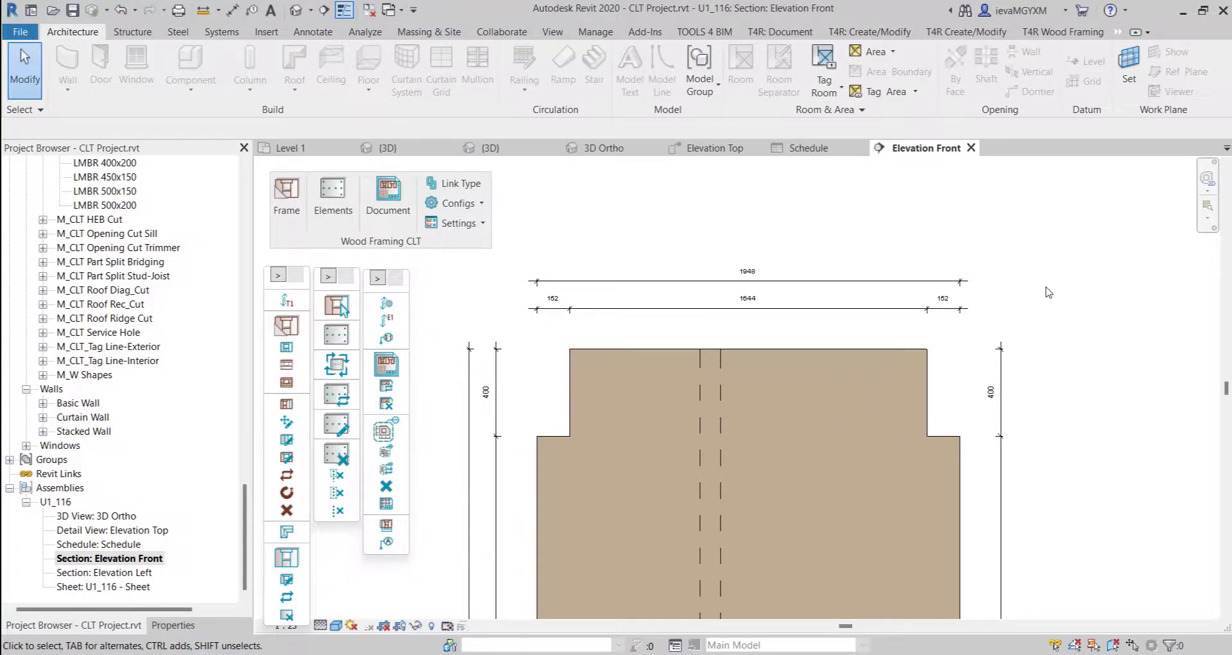
scroll(973, 287, "down", 2)
middle_click_drag(974, 286, 796, 383)
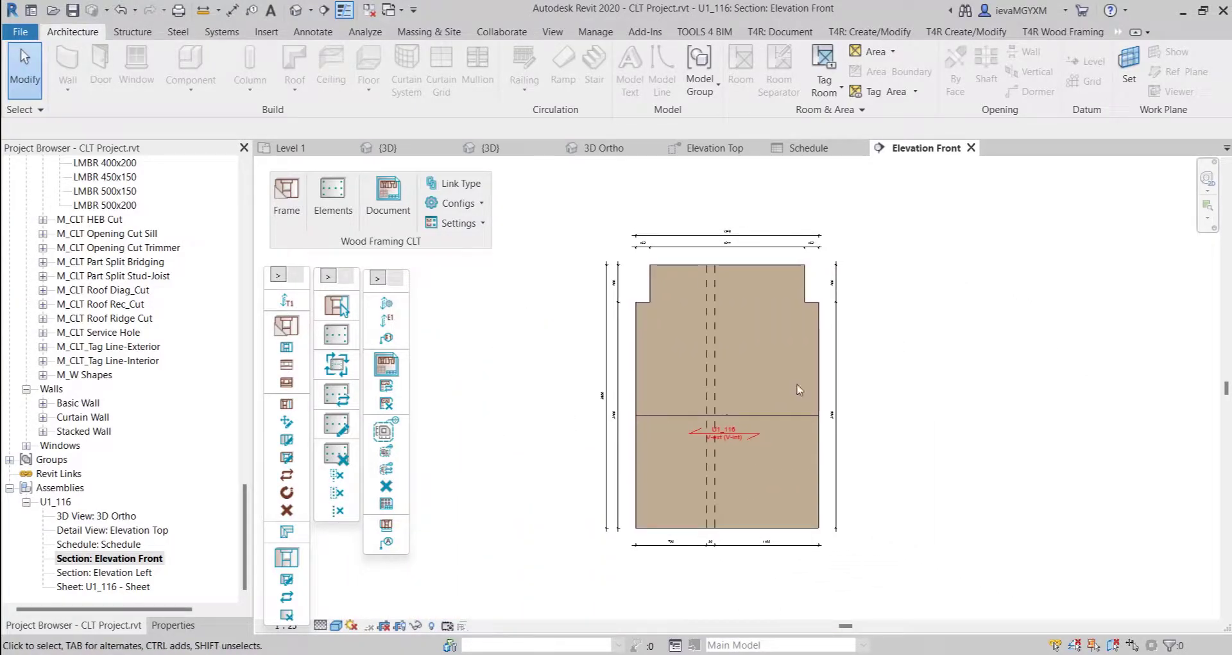
double_click(109, 572)
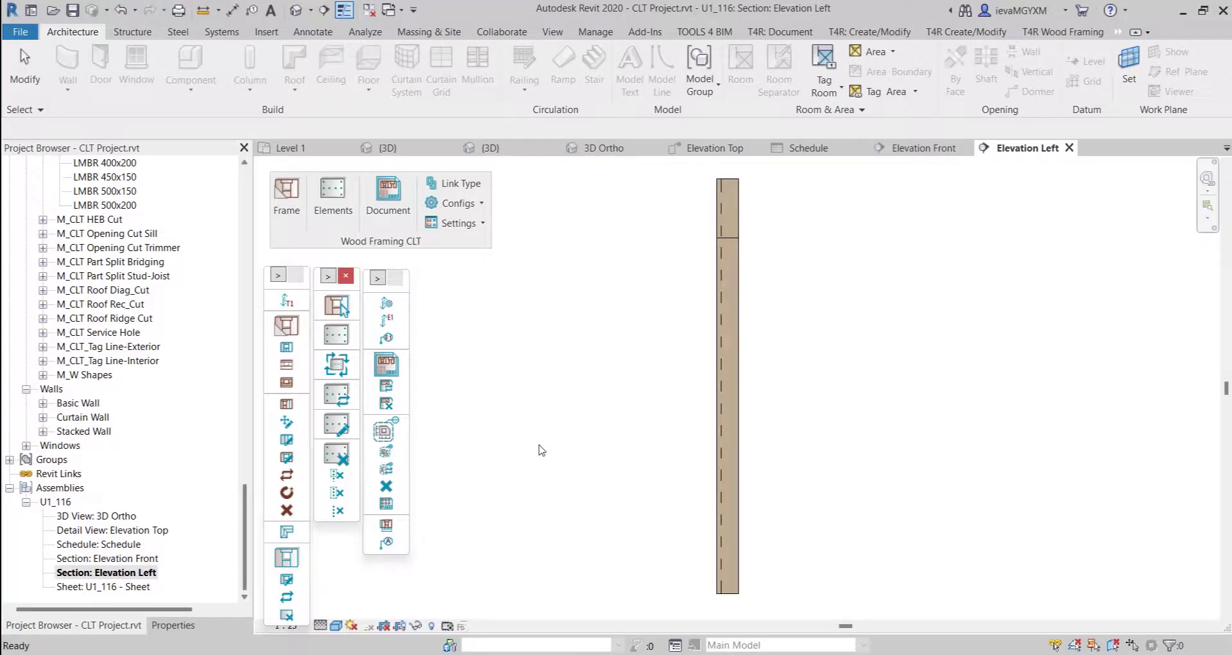
- Open the assembly's sheet and place Elevation Front, Elevation Top below it and Elevation Left beside it
double_click(114, 586)
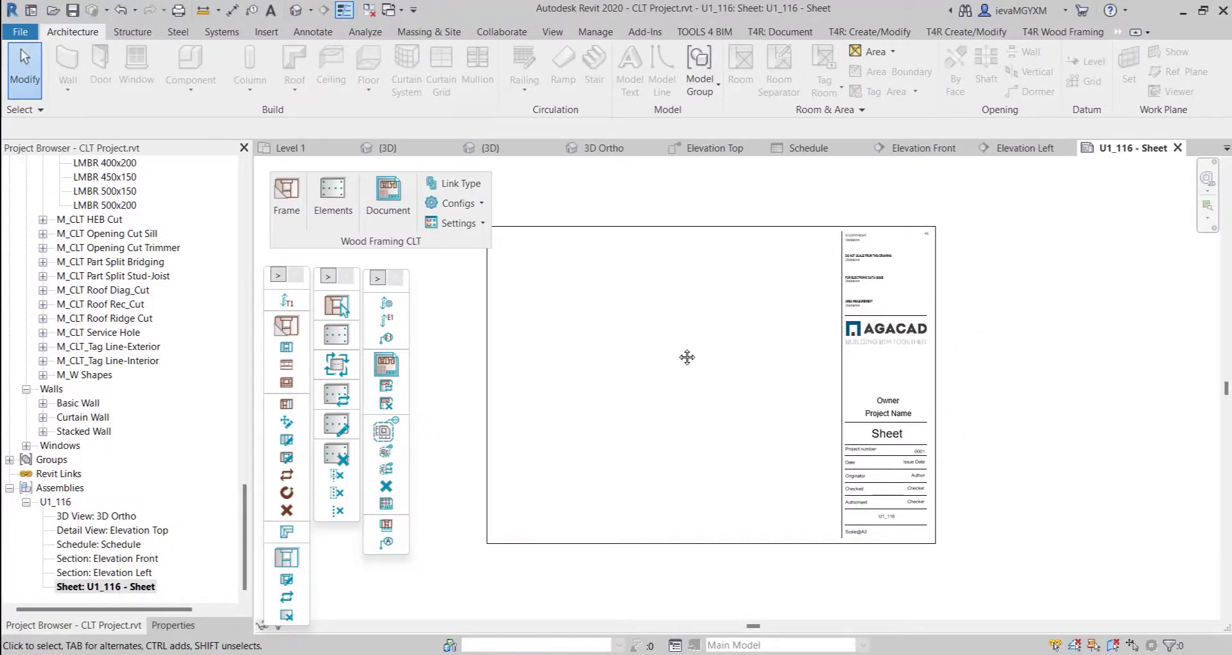
left_click_drag(107, 558, 567, 302)
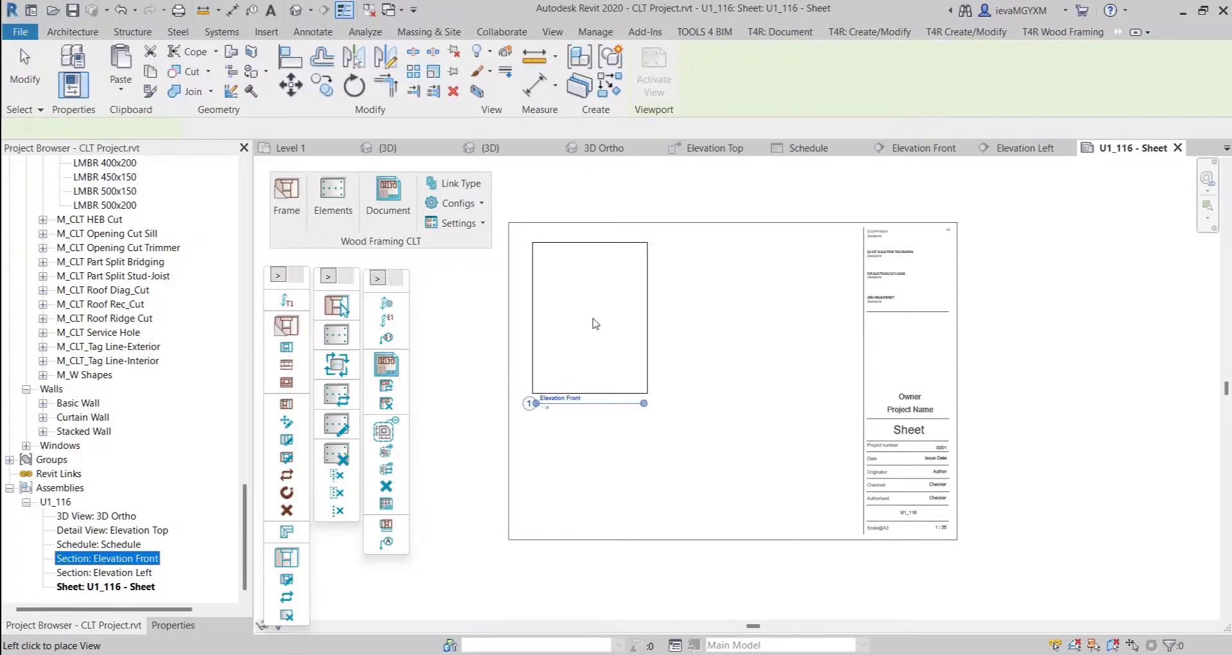
left_click(596, 323)
left_click_drag(112, 530, 590, 456)
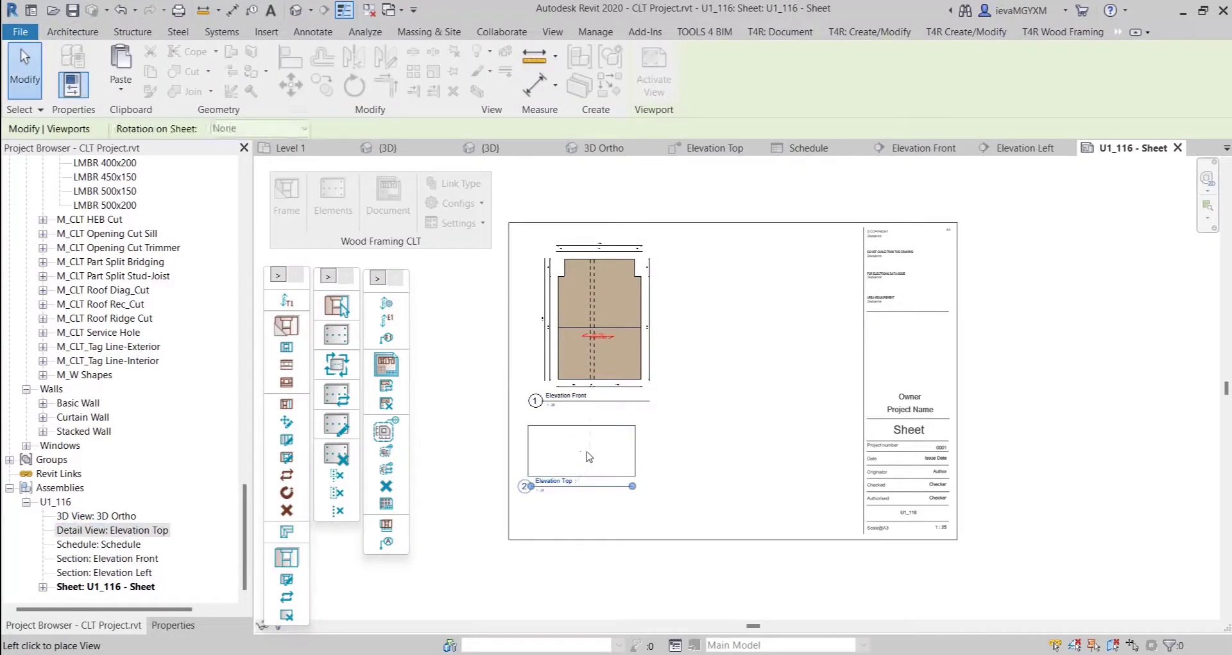
left_click(597, 456)
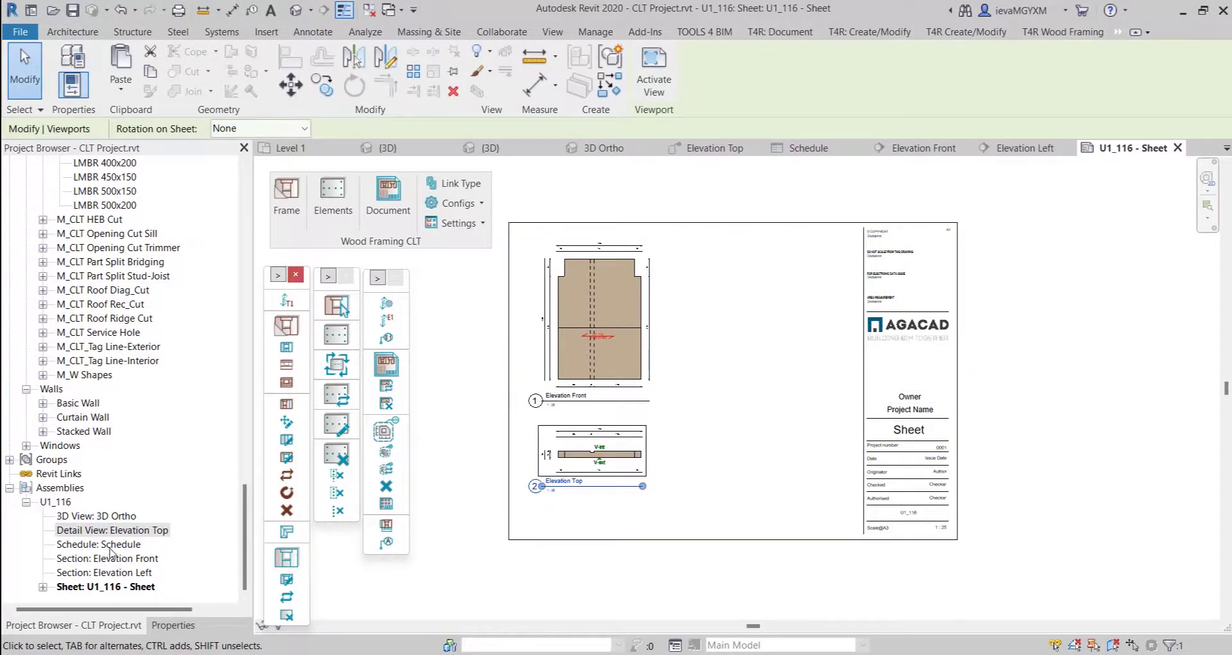
left_click_drag(102, 572, 667, 323)
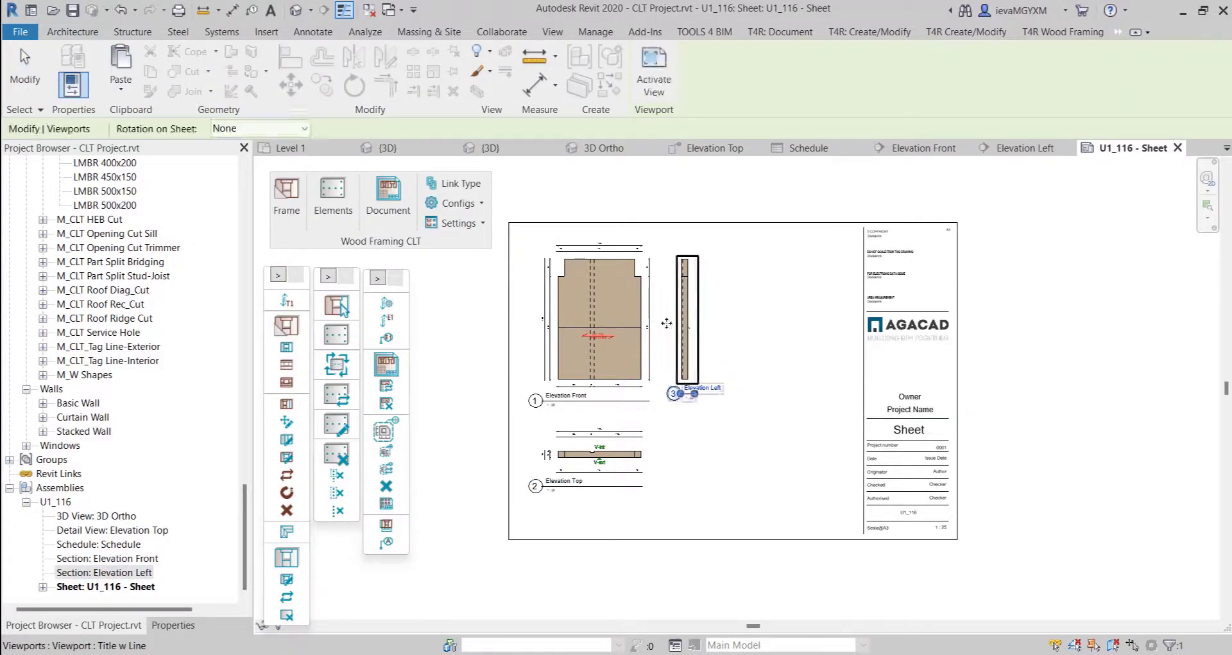
left_click(667, 323)
- Place the assembly's schedule beside the Elevation Top view and the 3D Ortho view above the schedule on the sheet
left_click(98, 544)
left_click_drag(99, 544, 748, 475)
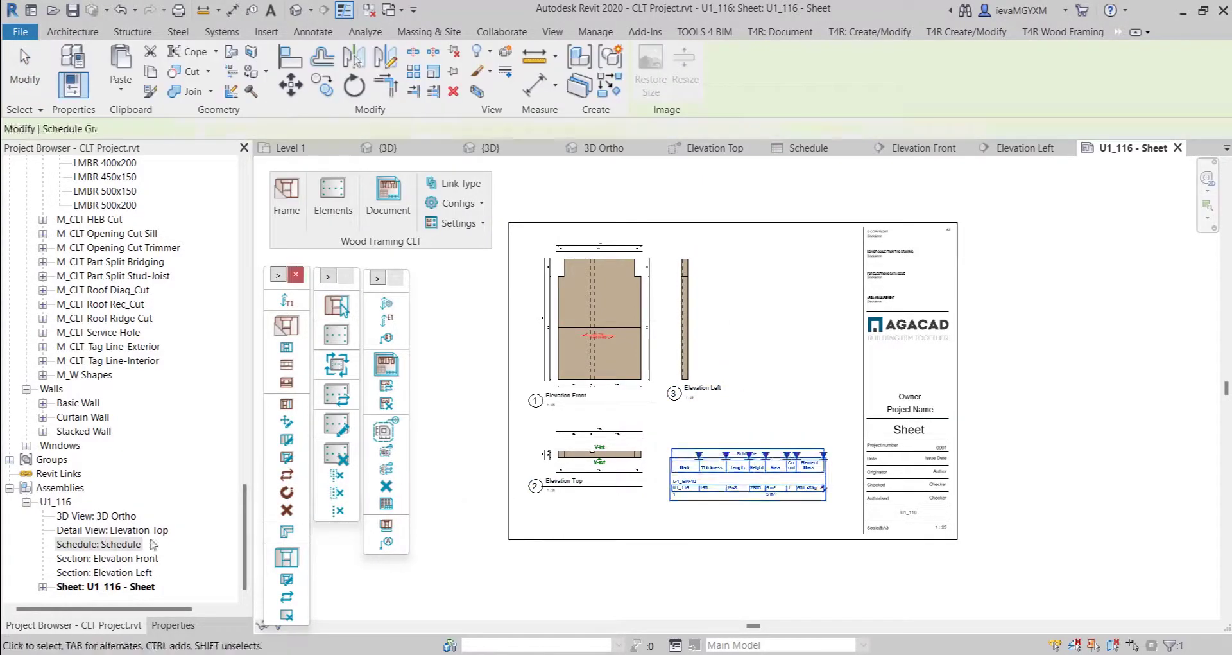
left_click_drag(96, 515, 794, 308)
left_click(794, 308)
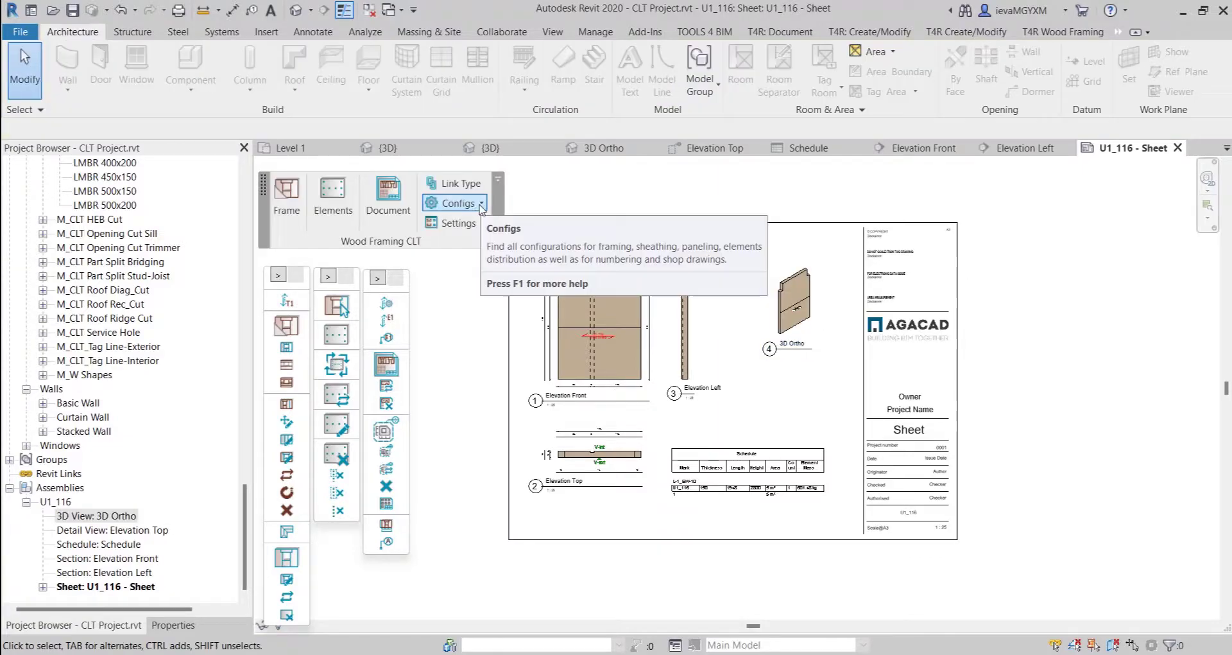
- Set the sheet template of the CLT Wall Panel assembly configuration to "U1_116 - Sheet" and save the configuration
left_click(480, 206)
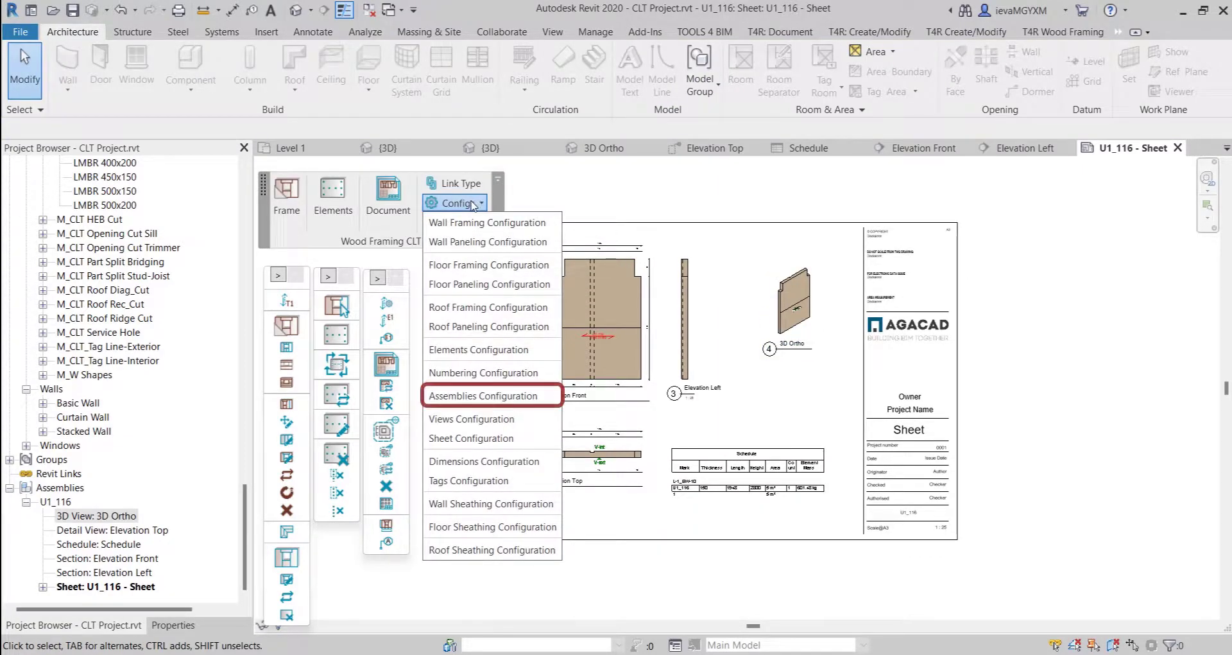
left_click(521, 398)
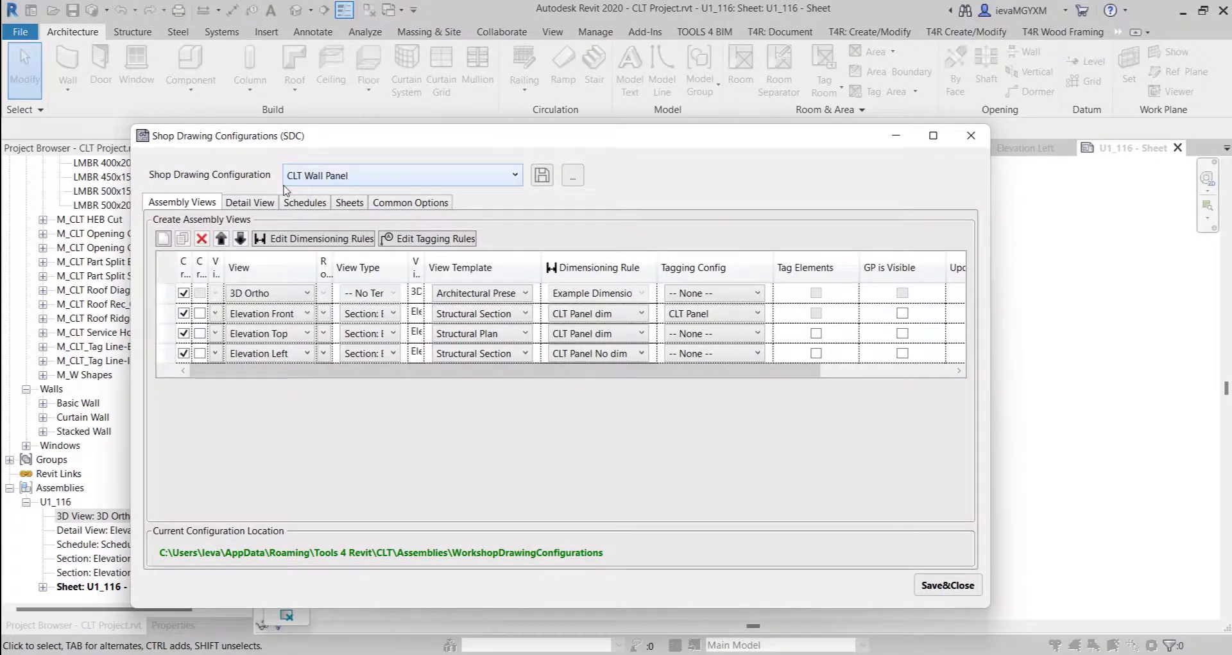
left_click(350, 204)
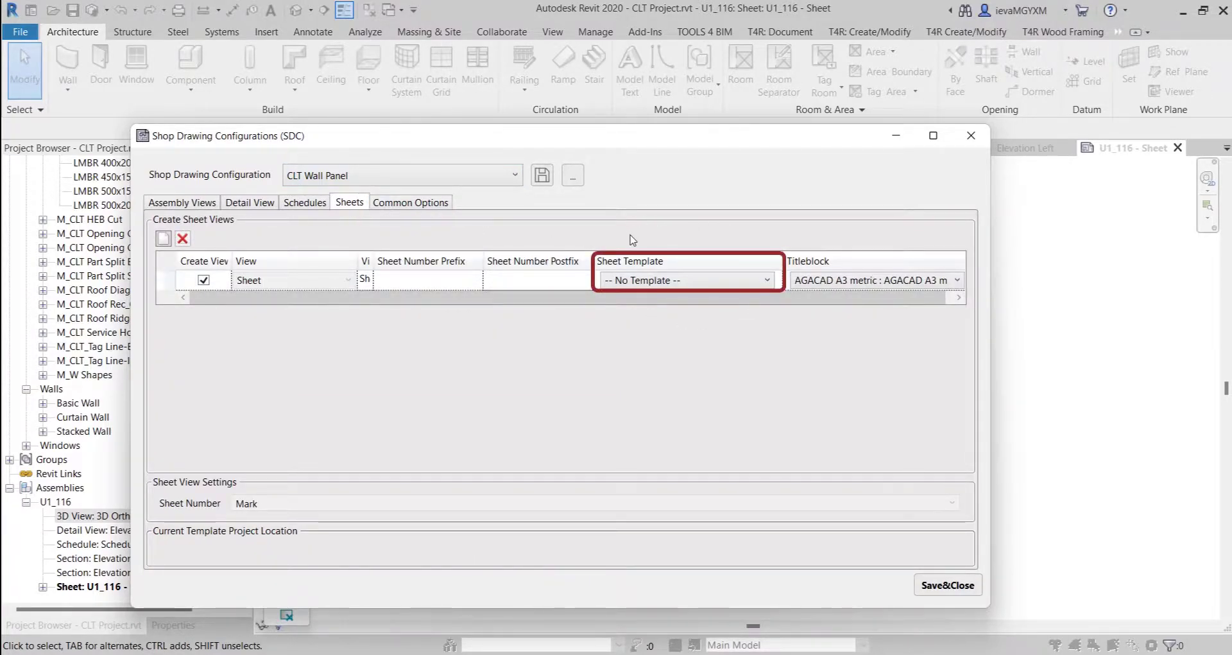
left_click(698, 285)
left_click(671, 309)
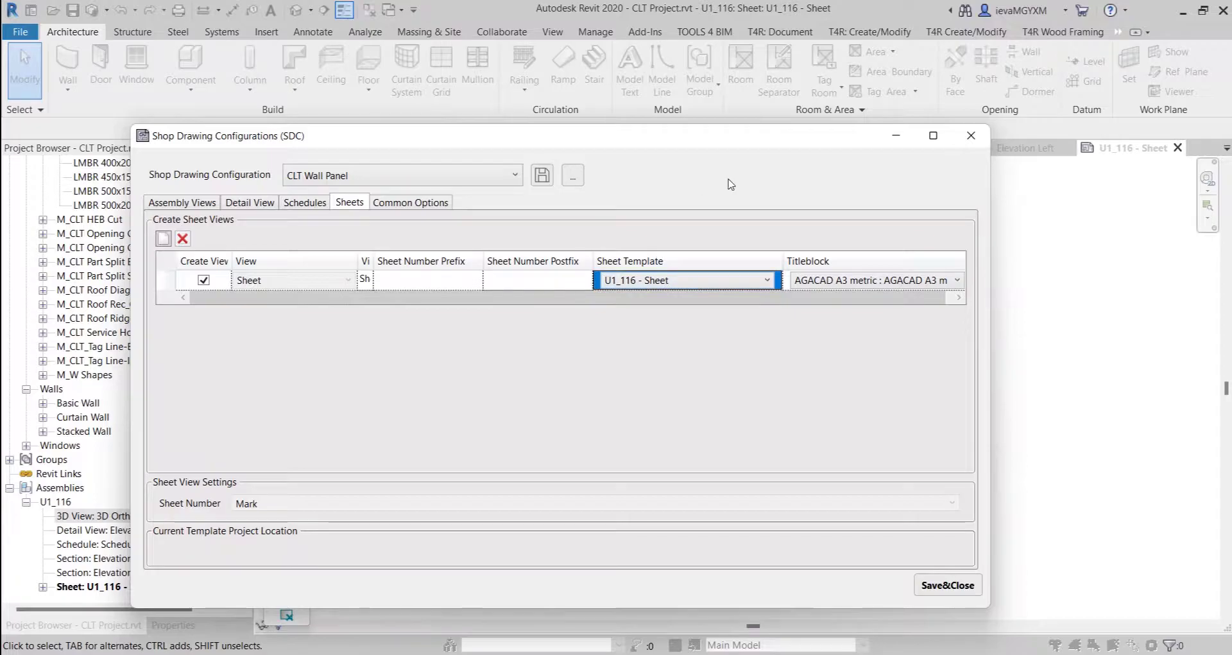
left_click(543, 175)
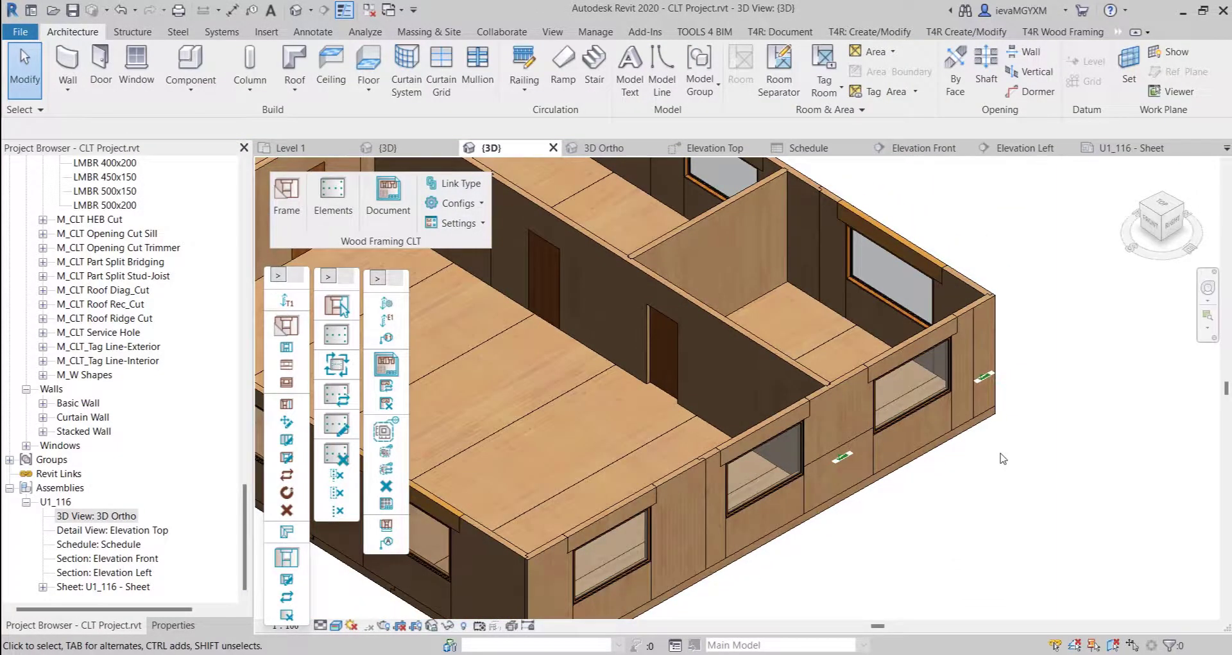
- Create an assembly from the narrow corner wall panel beside the end window using the CLT Wall Panel shop drawing configuration
left_click(966, 322)
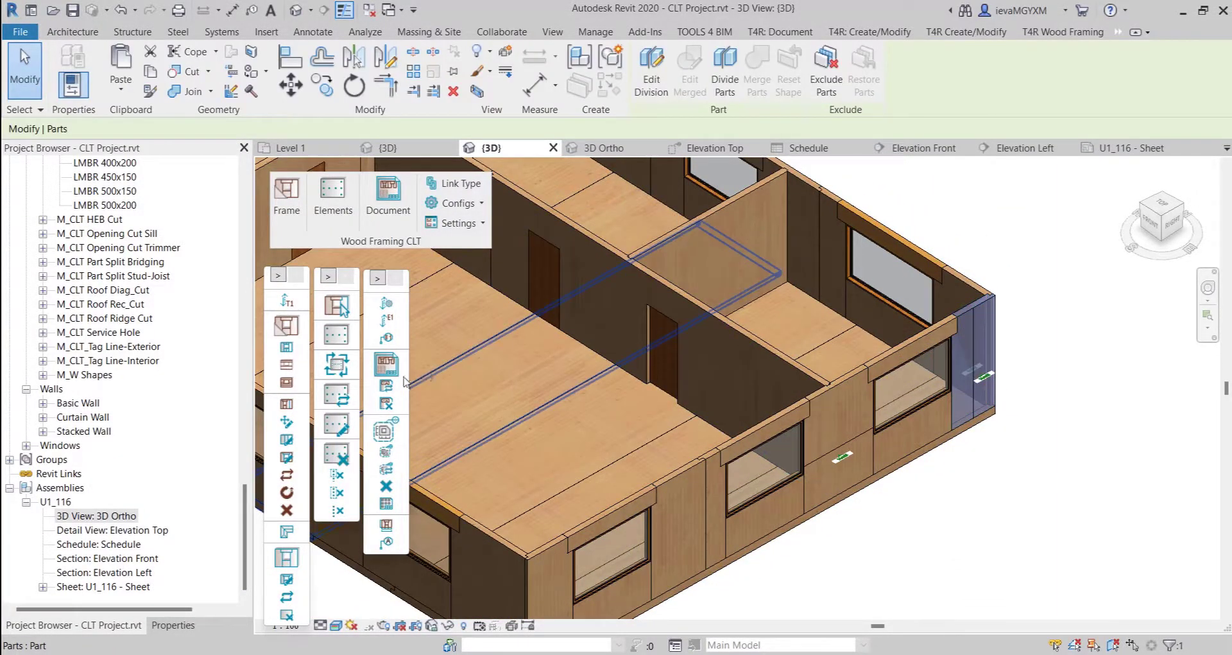
left_click(387, 365)
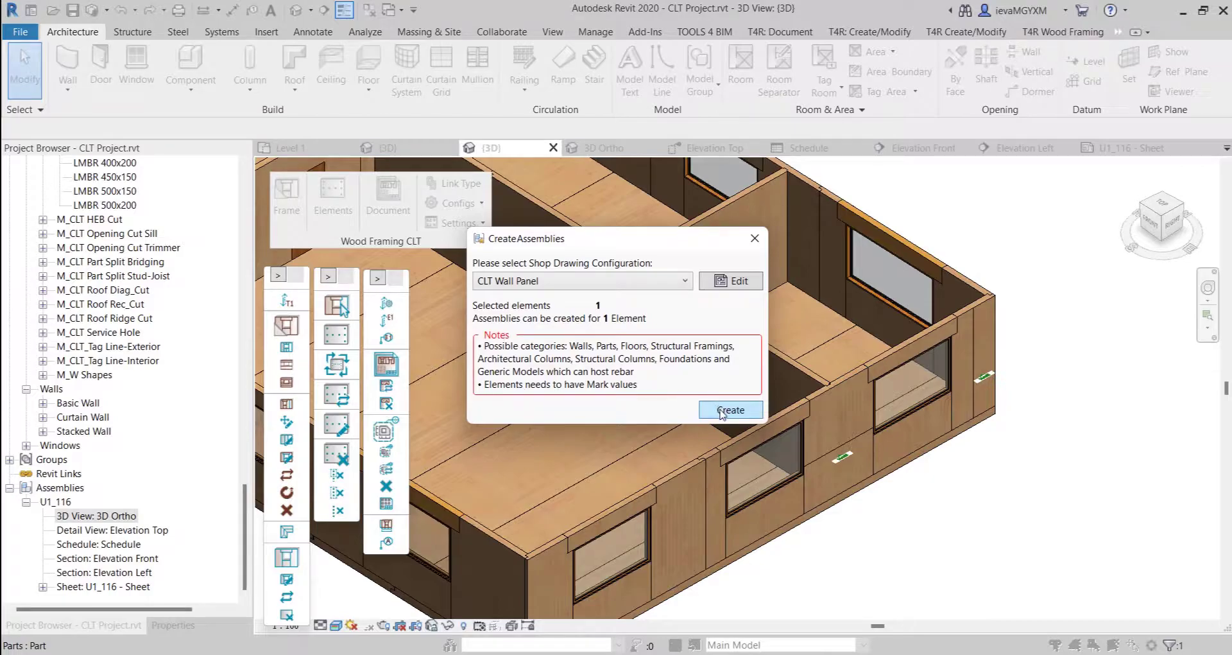
left_click(723, 411)
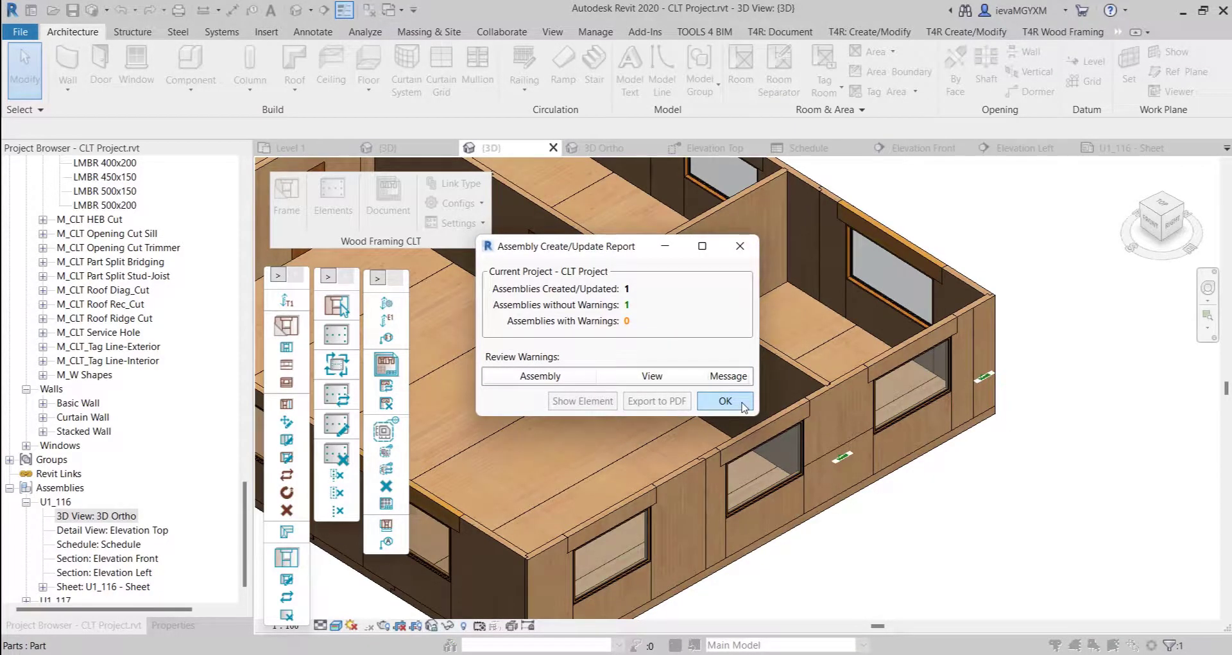
left_click(726, 402)
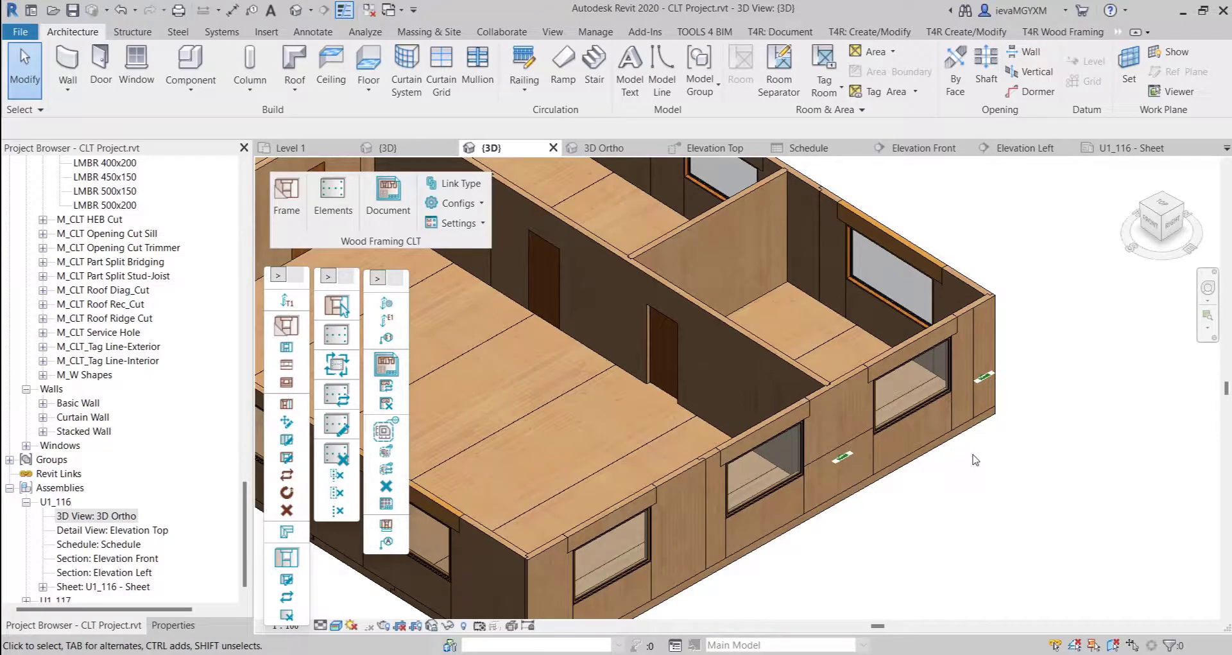
- Expand the new U1_117 assembly and examine its 3D Ortho and Elevation Top views
scroll(114, 504, "down", 1)
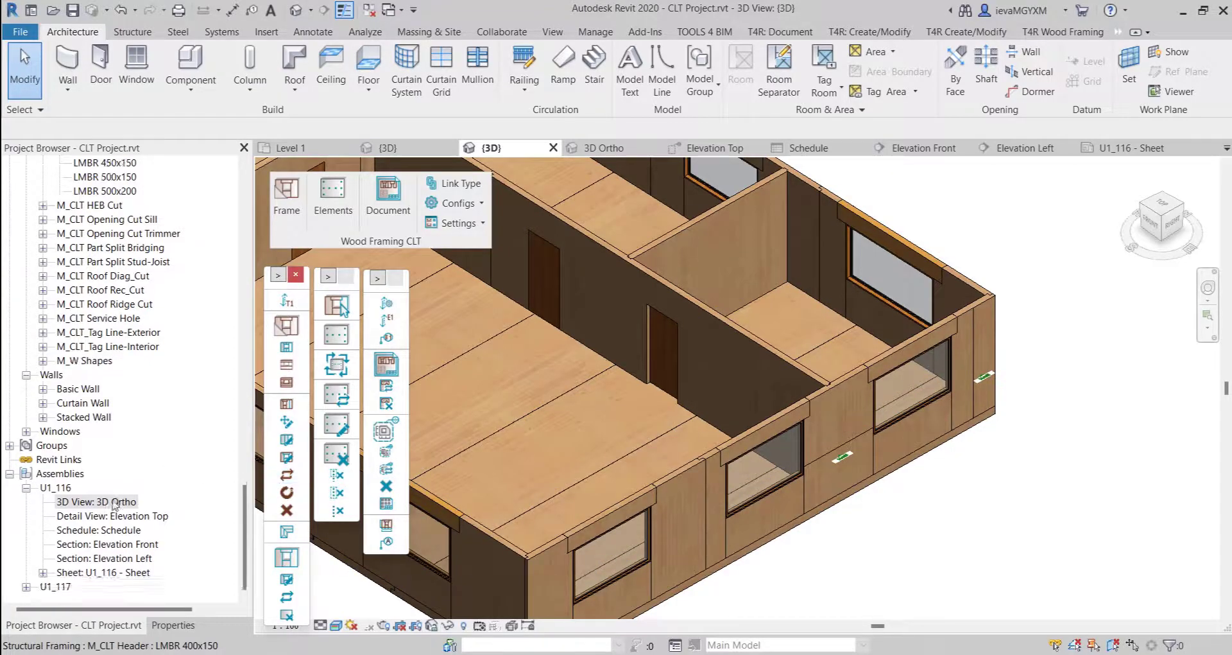
left_click(27, 586)
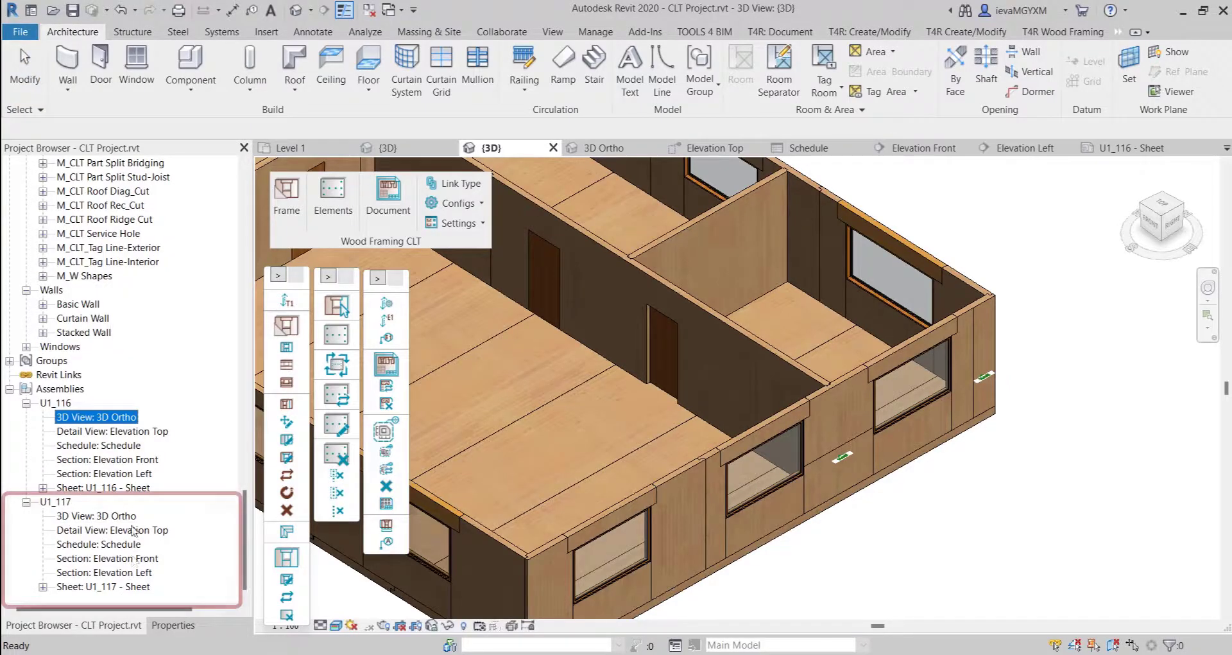
double_click(98, 515)
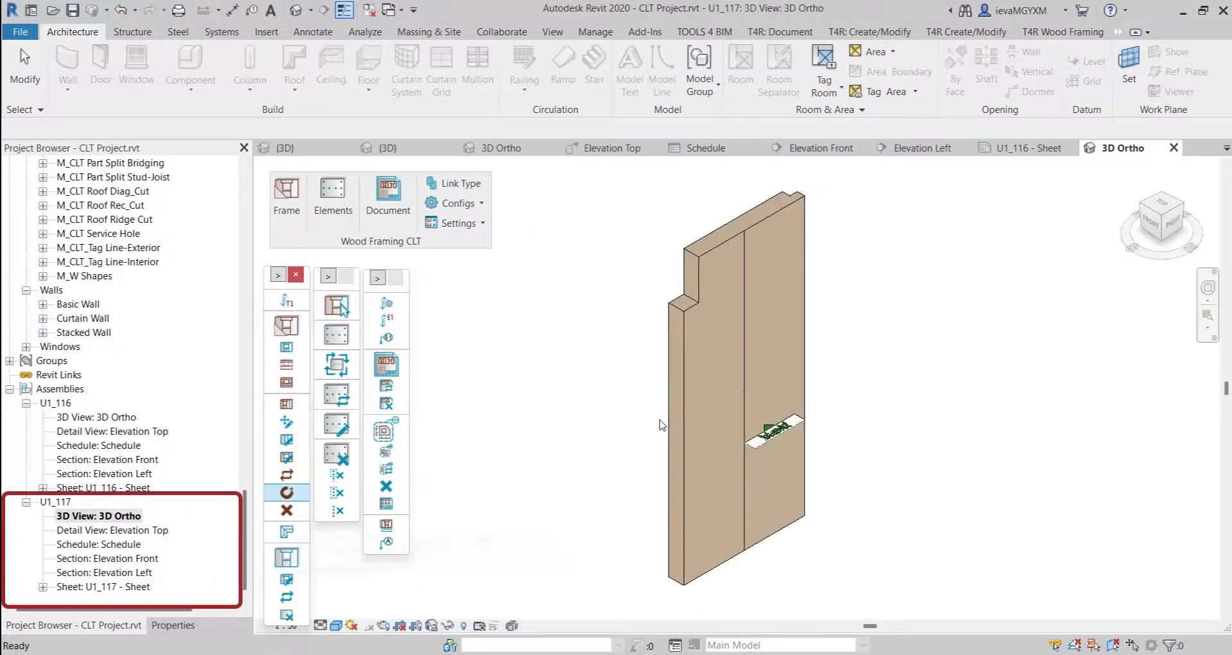
left_click(124, 532)
double_click(124, 531)
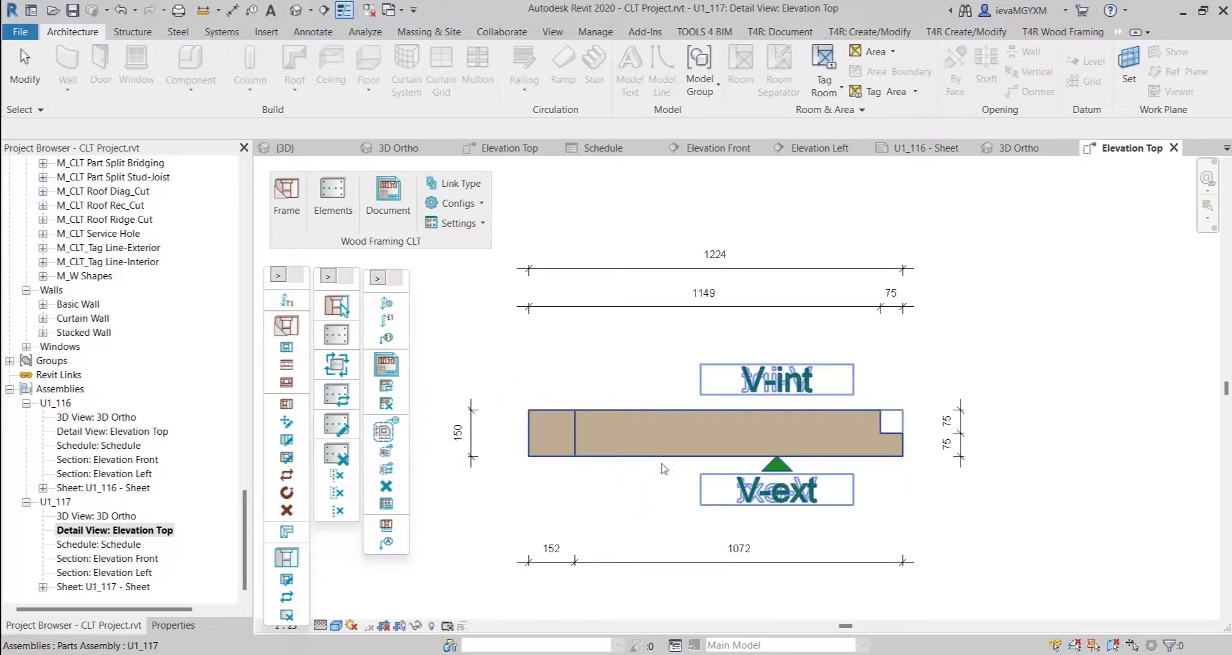
- View the U1_117 assembly's schedule and examine its Elevation Front section
left_click(101, 545)
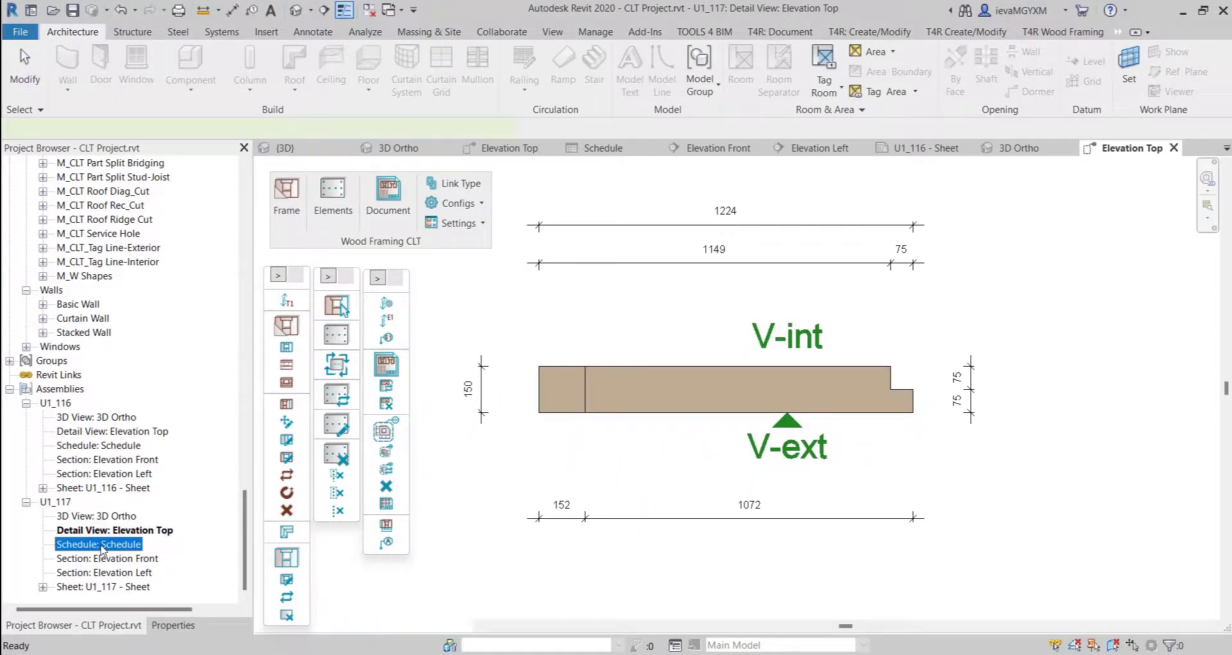
key("Return")
key("Down")
key("Return")
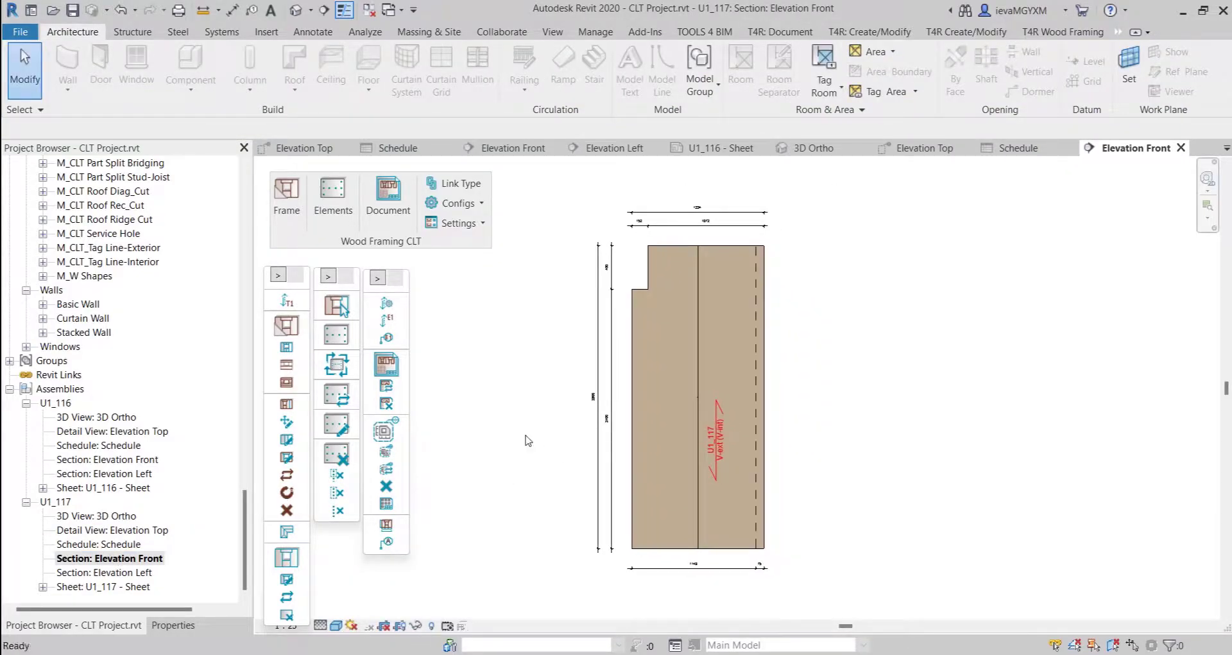
scroll(799, 455, "up", 1)
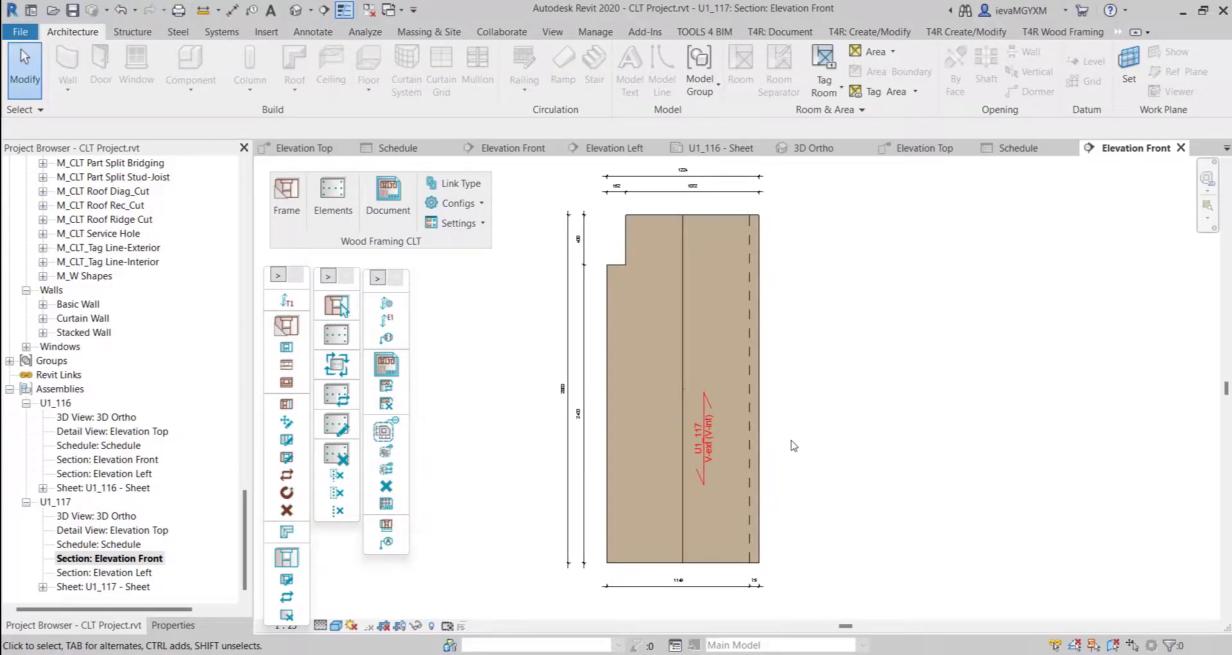
- Compare the Elevation Front sections of U1_116 and U1_117, and view the Elevation Left section of U1_117
double_click(151, 459)
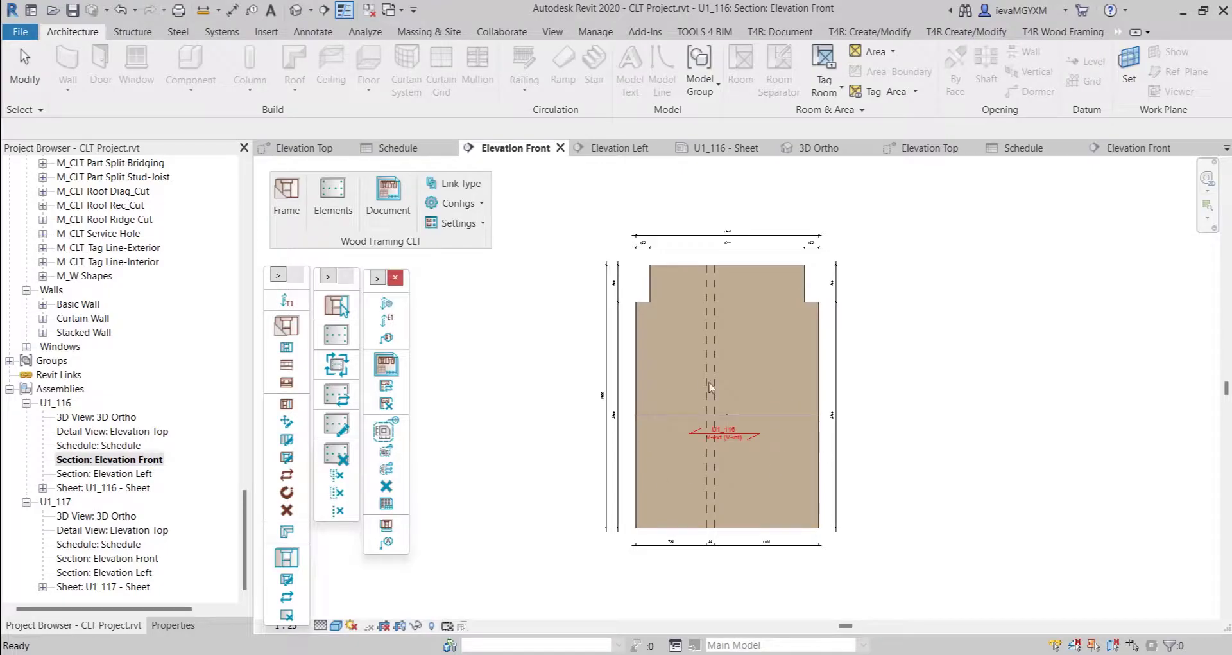
double_click(141, 558)
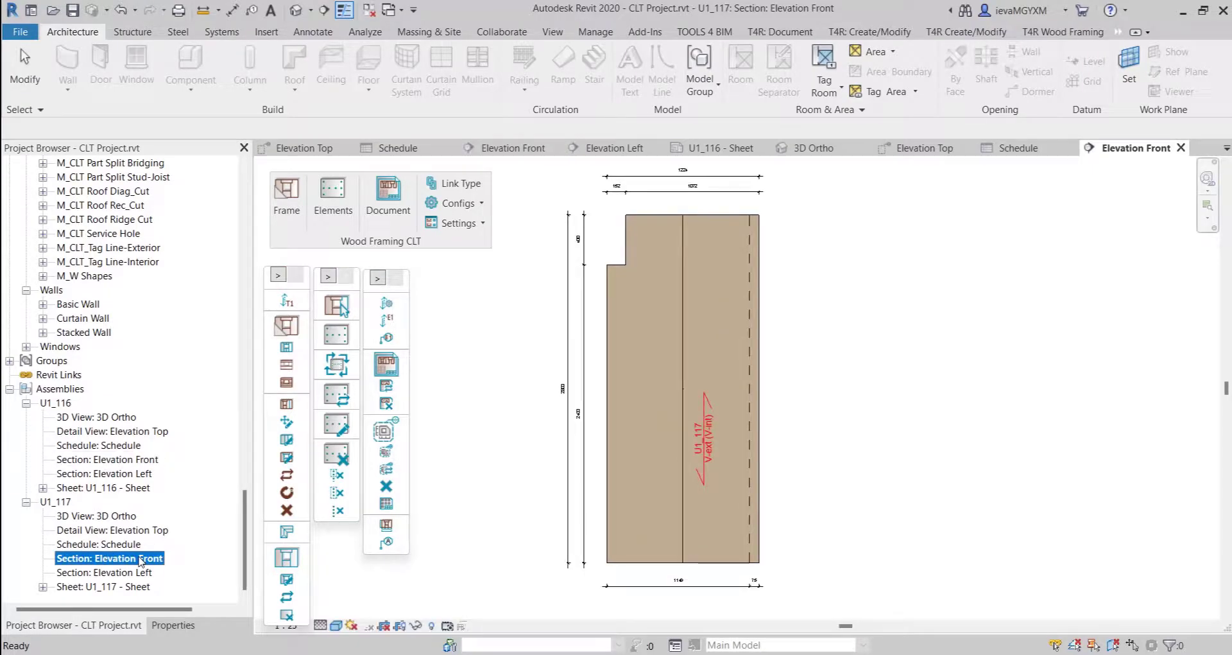
double_click(136, 572)
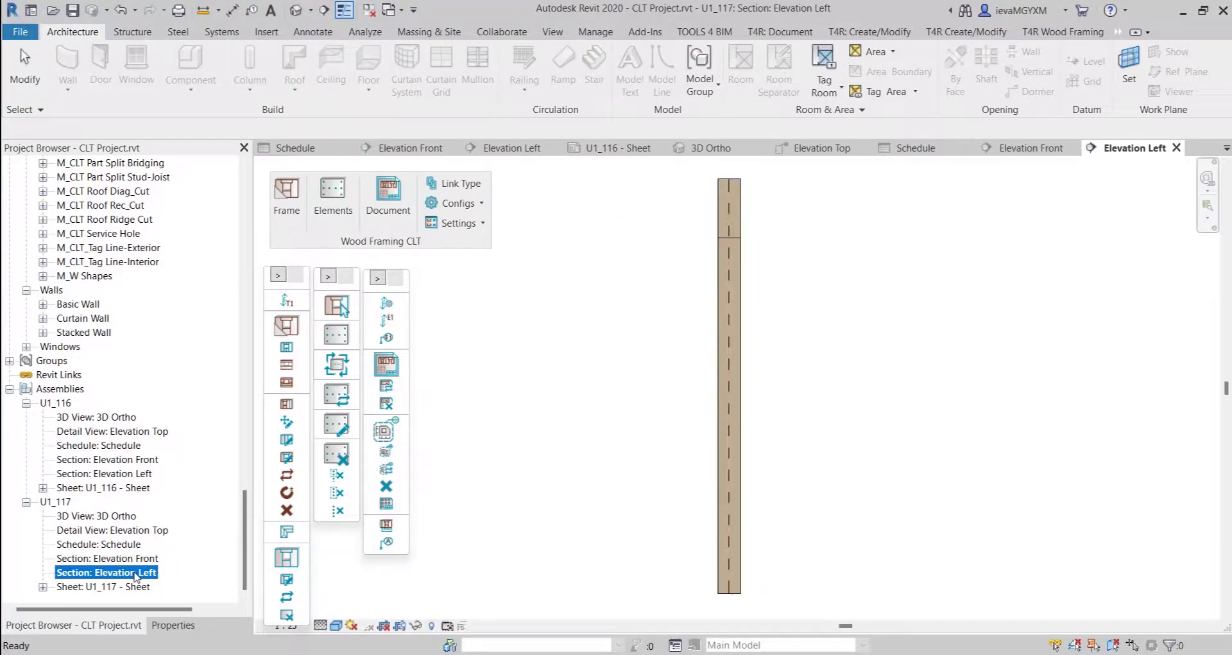
- Open the U1_117 sheet and compare its view and schedule layout with the U1_116 sheet
left_click(117, 586)
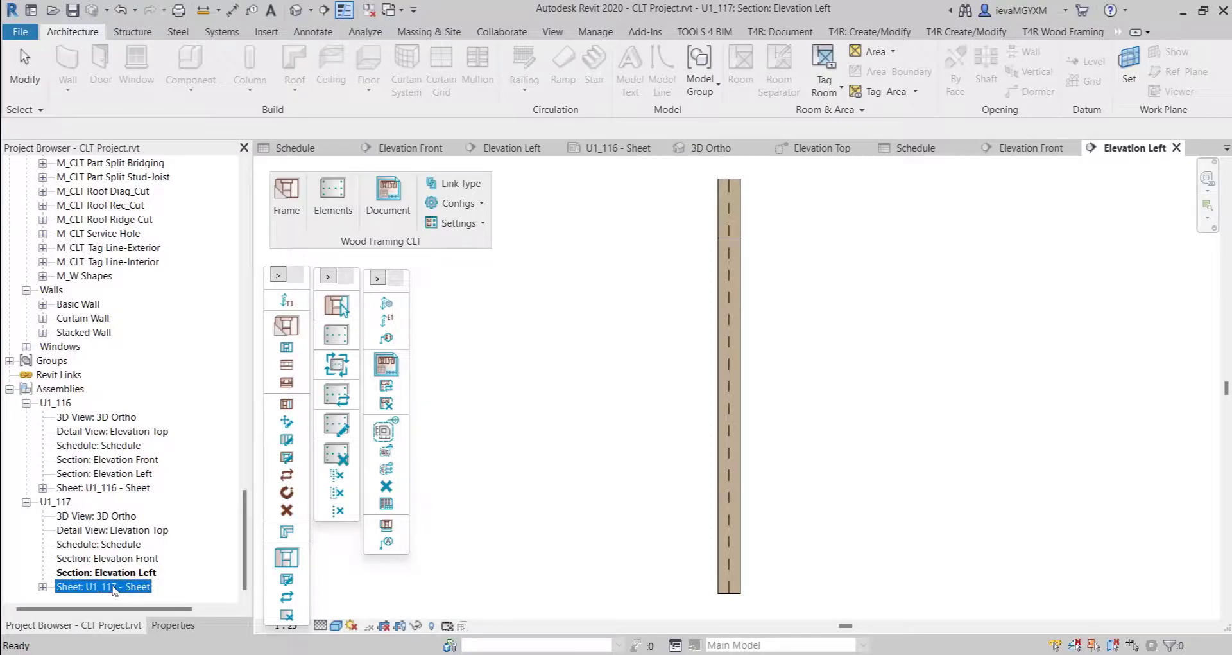
double_click(112, 586)
scroll(768, 415, "down", 2)
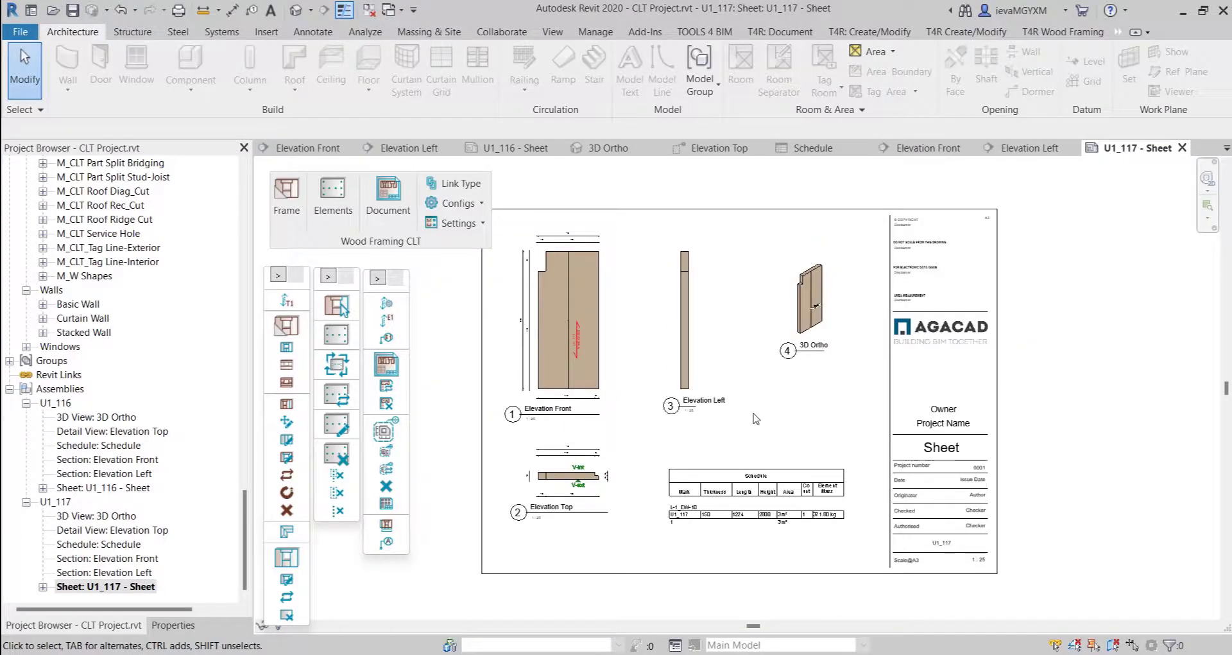
middle_click_drag(768, 414, 791, 398)
double_click(106, 487)
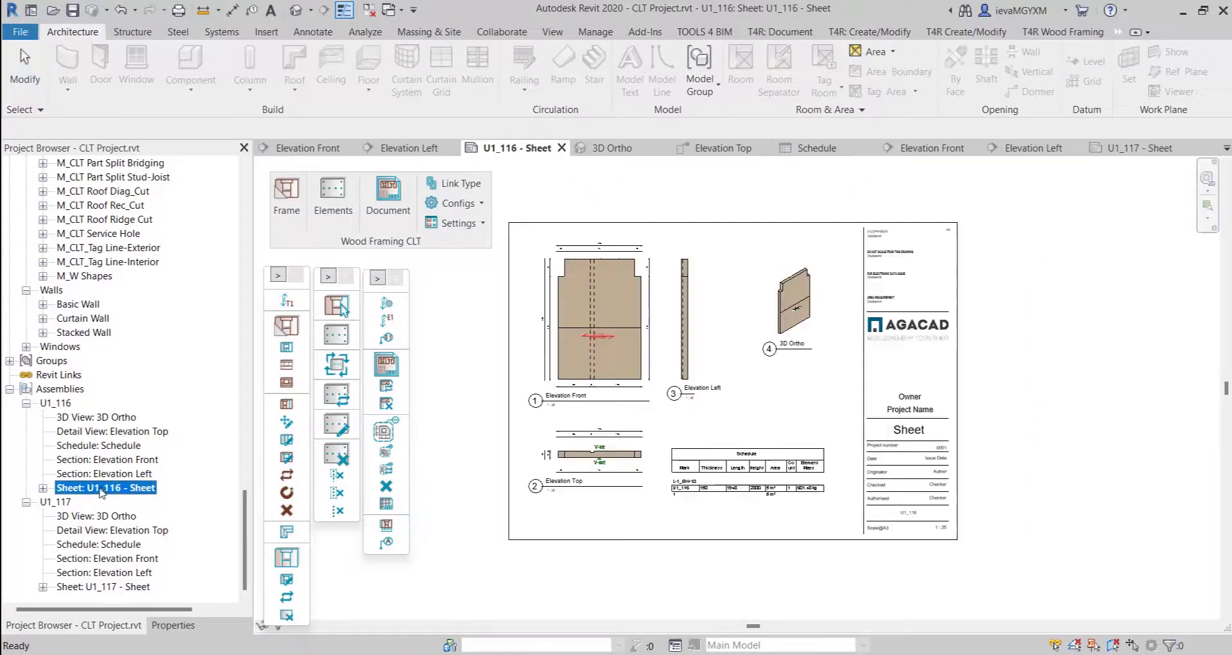
double_click(99, 587)
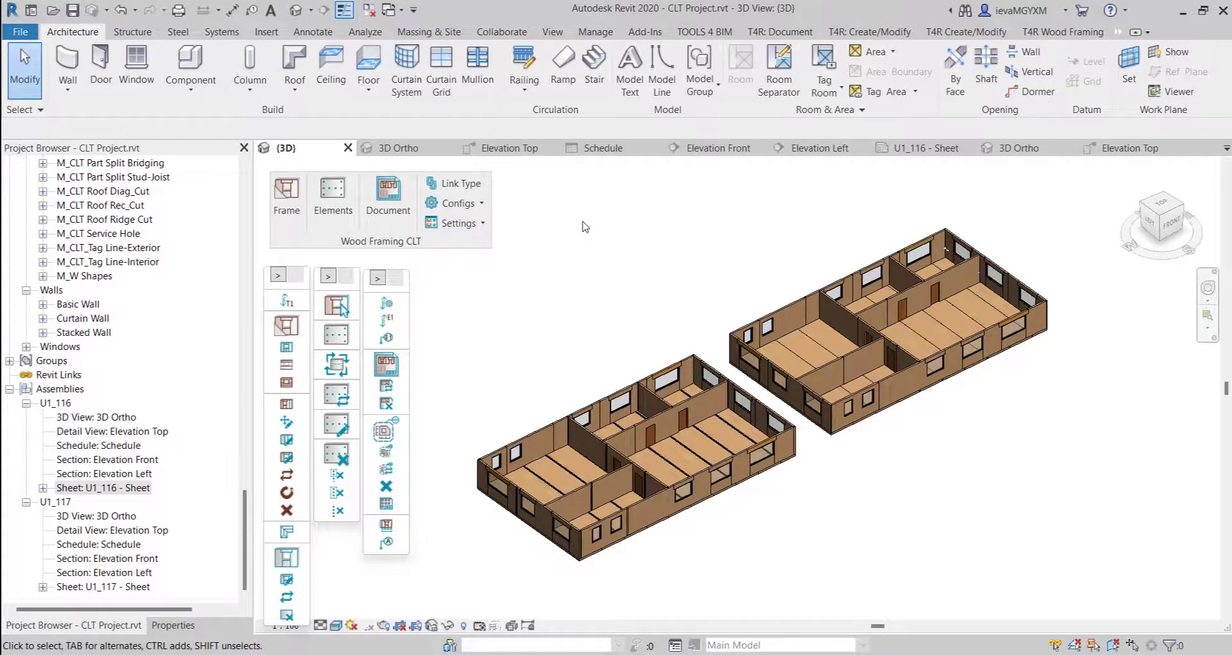
- Open the list of Wood Framing CLT configurations from the 3D view of the two buildings
left_click(457, 203)
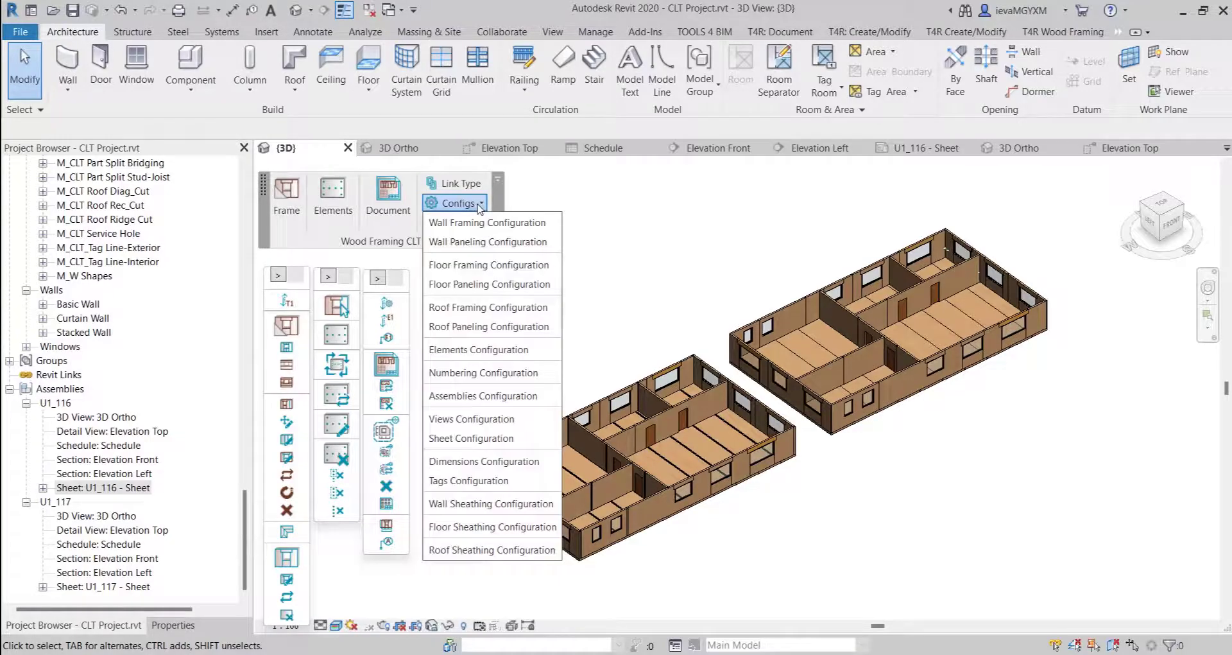